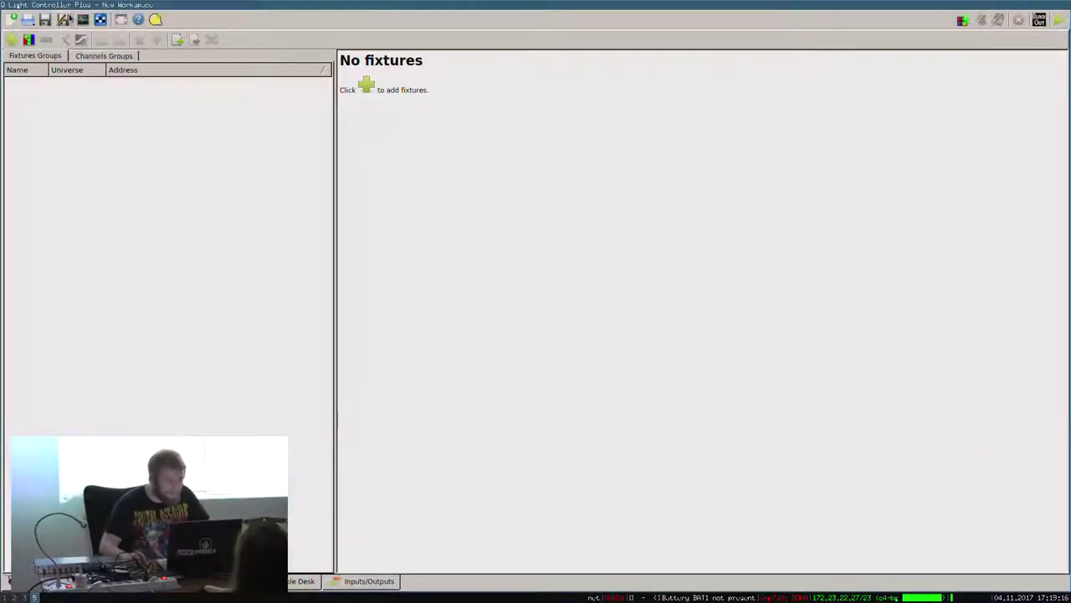
Open the saved sonoj2017 lighting workspace that contains the PAR fixtures.
click(33, 19)
double_click(485, 195)
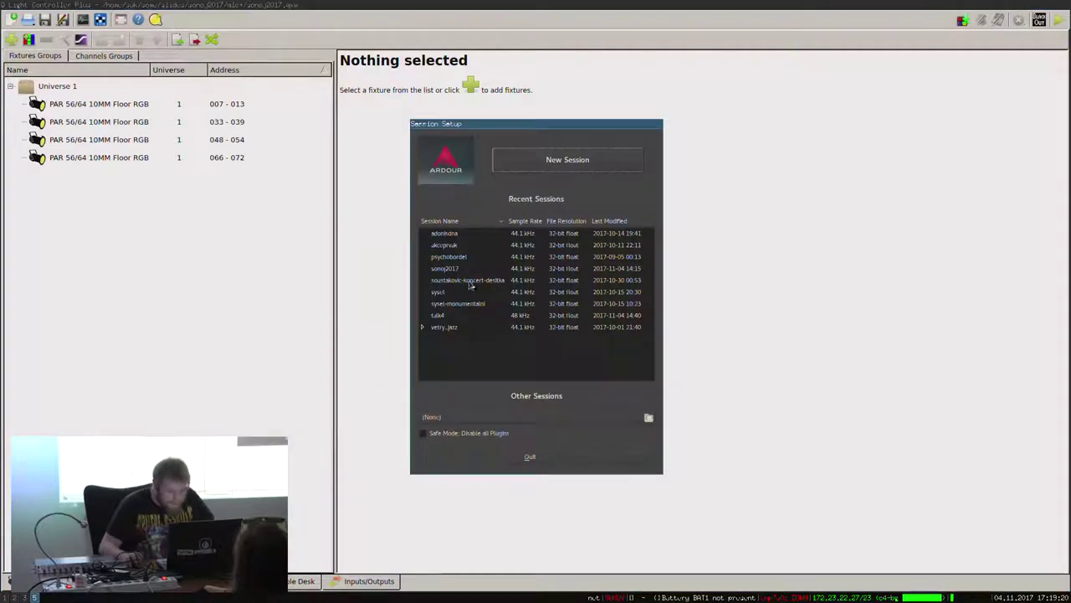
Try to load the recent session talk4 in Ardour.
double_click(462, 315)
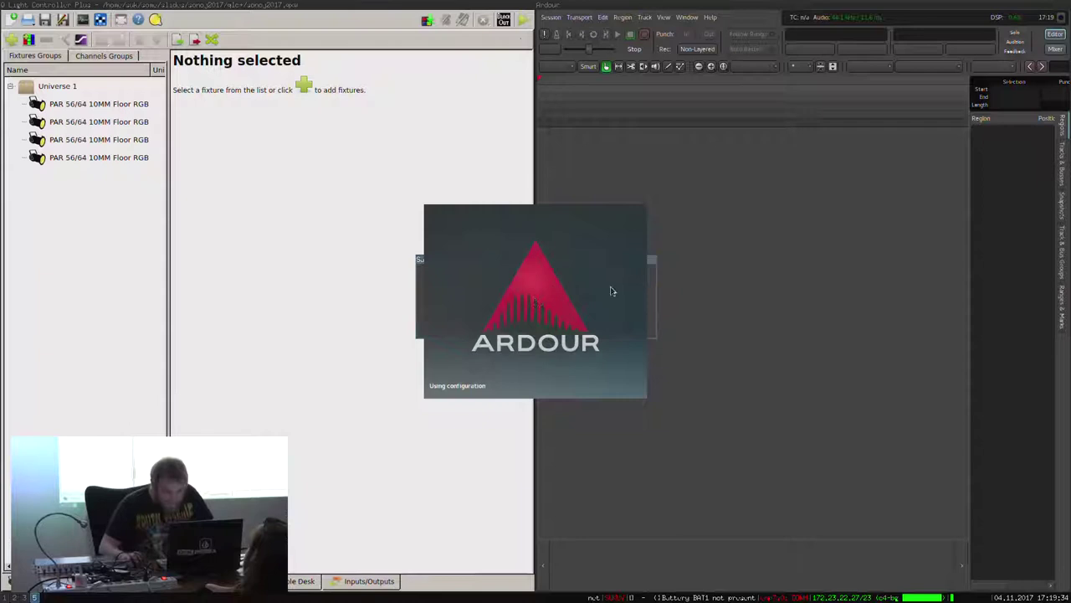
click(623, 318)
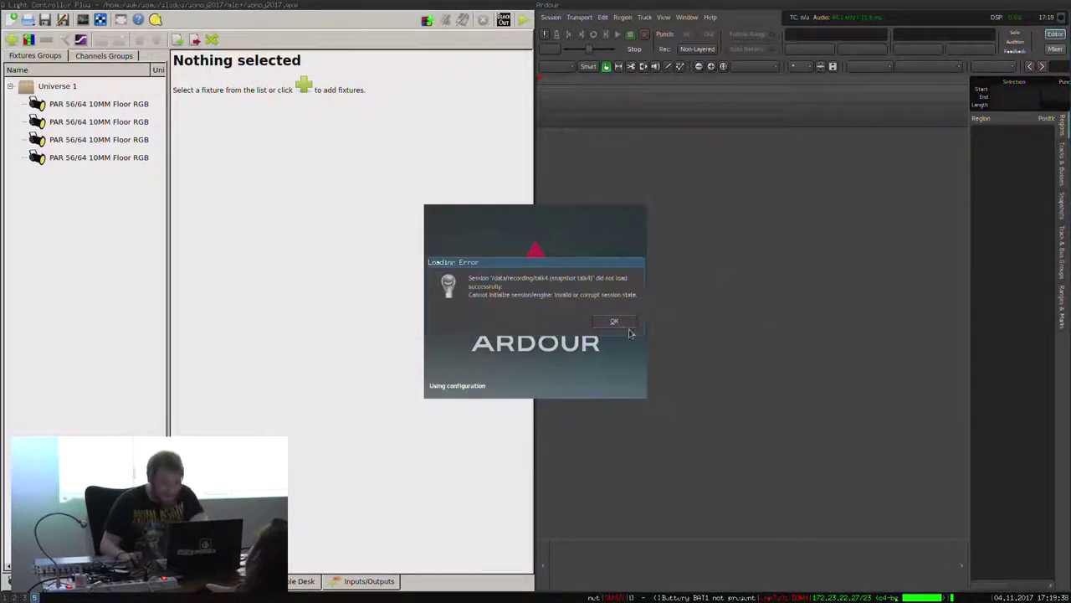
click(616, 322)
key(Escape)
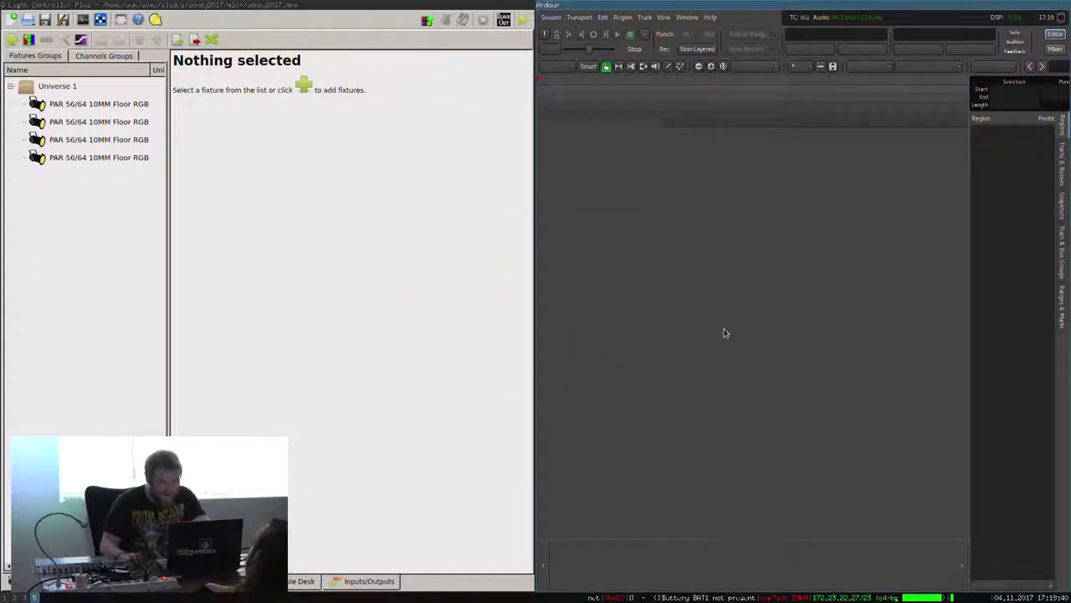
Switch to JACK Audio Connection Kit, set the server's sample rate to 48000 and start the server again.
key(super+3)
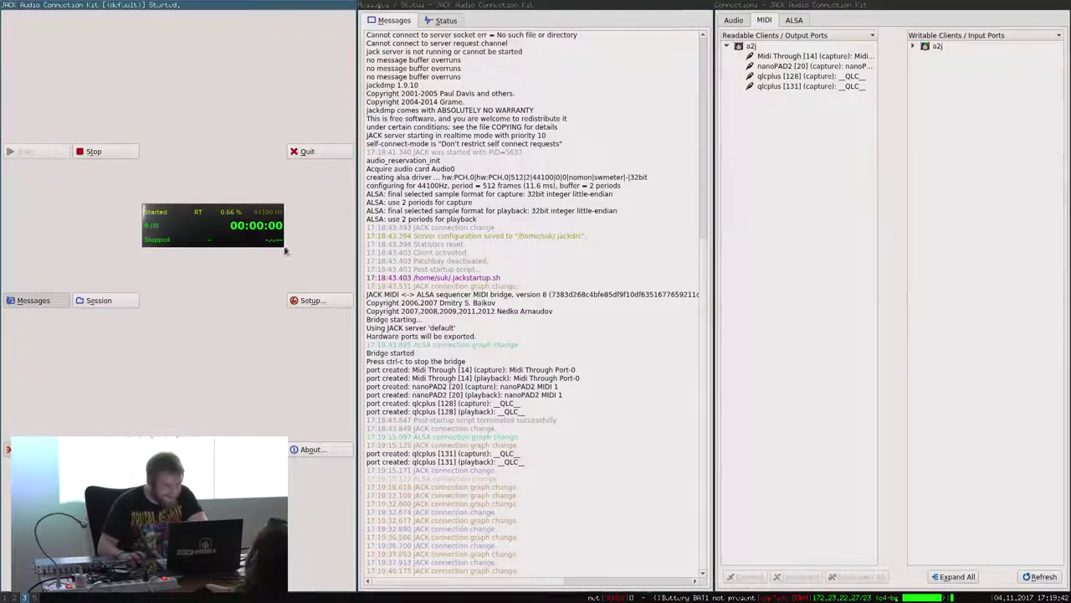
click(313, 300)
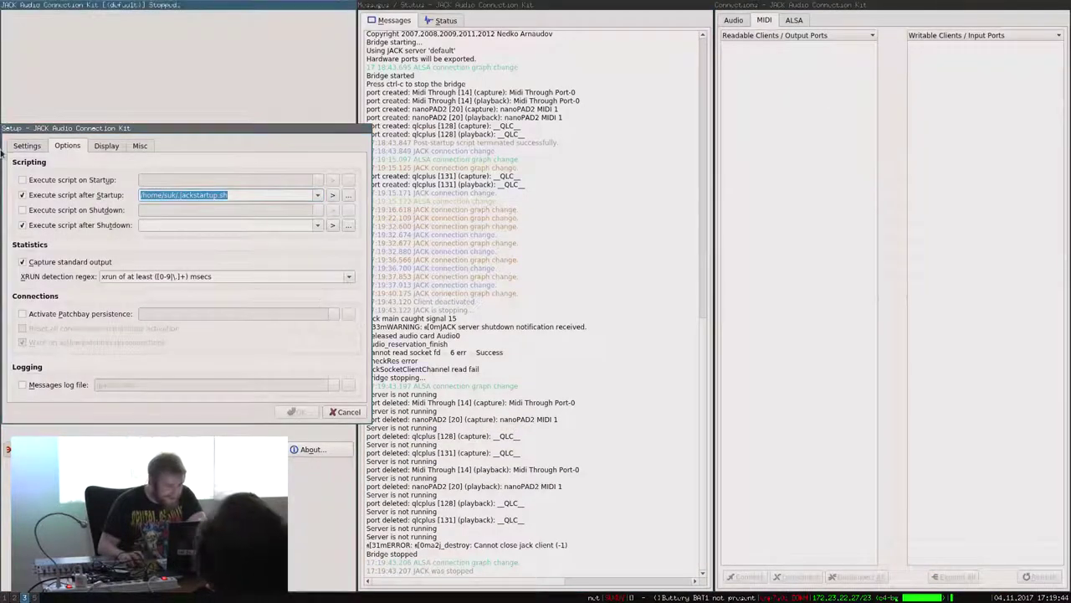
click(27, 146)
click(38, 185)
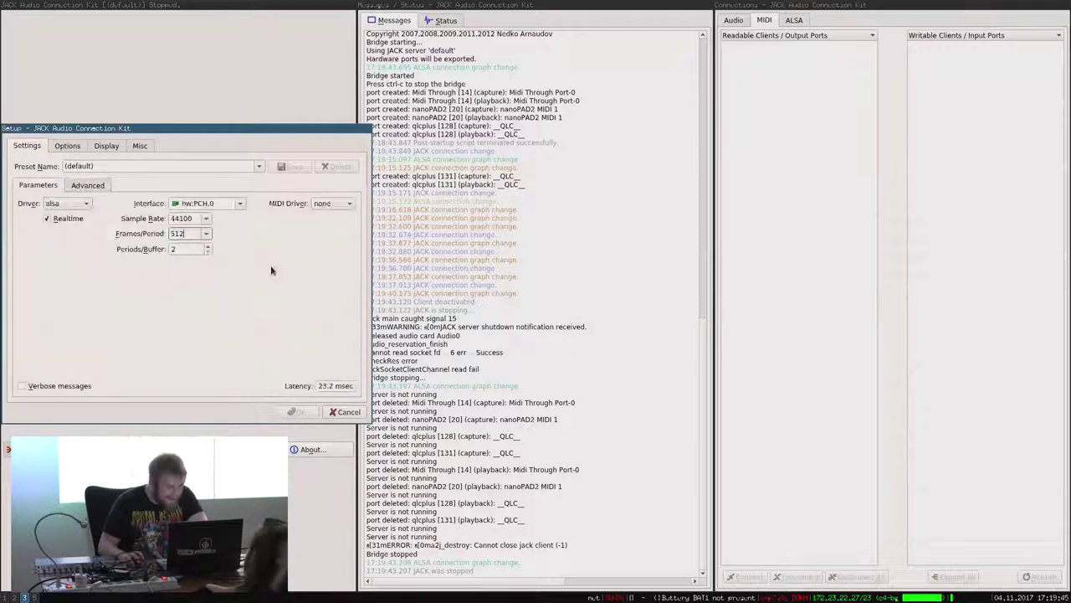
click(205, 219)
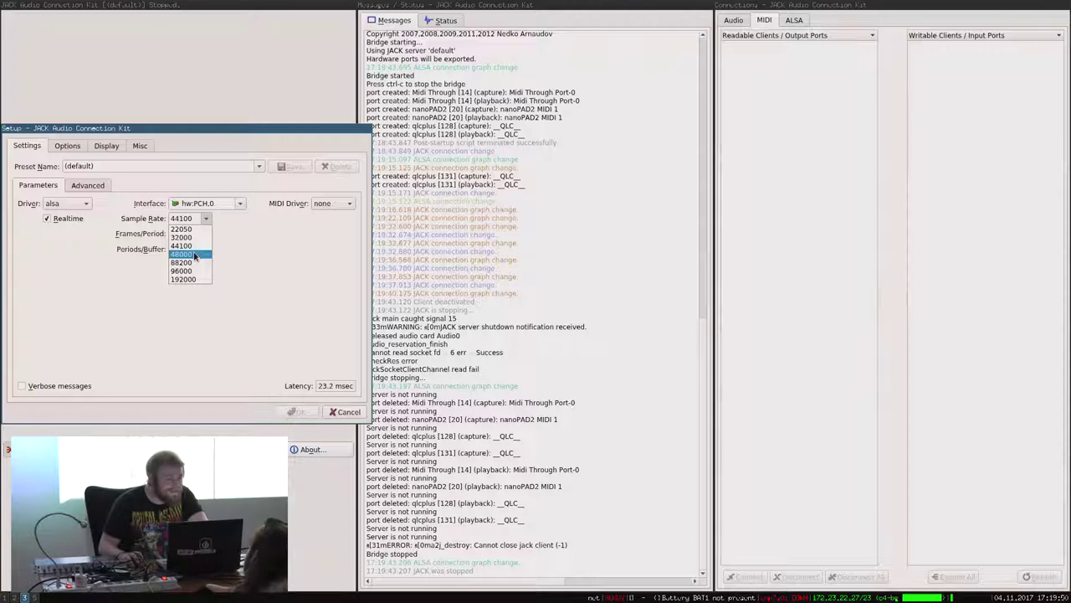
click(195, 256)
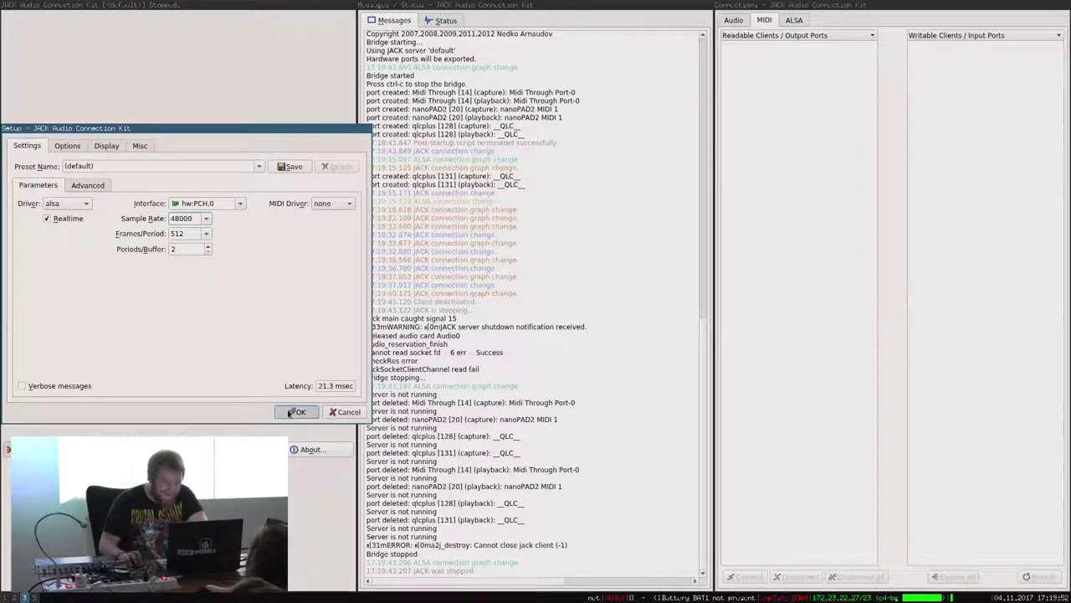
click(290, 412)
click(56, 154)
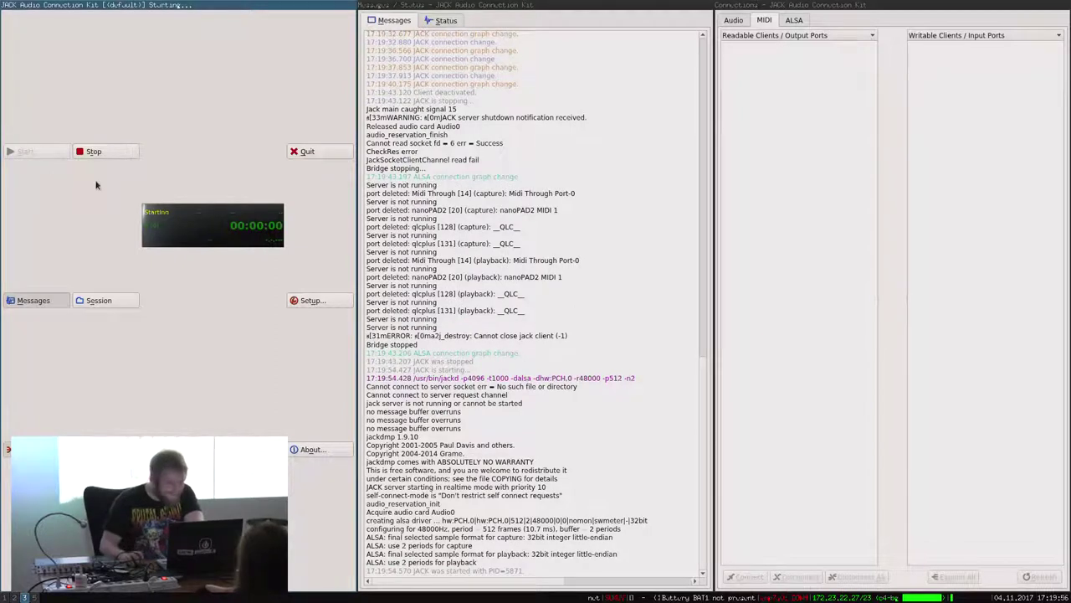
Launch Ardour on empty workspace 7 and load the recent session talk4.
key(super+2)
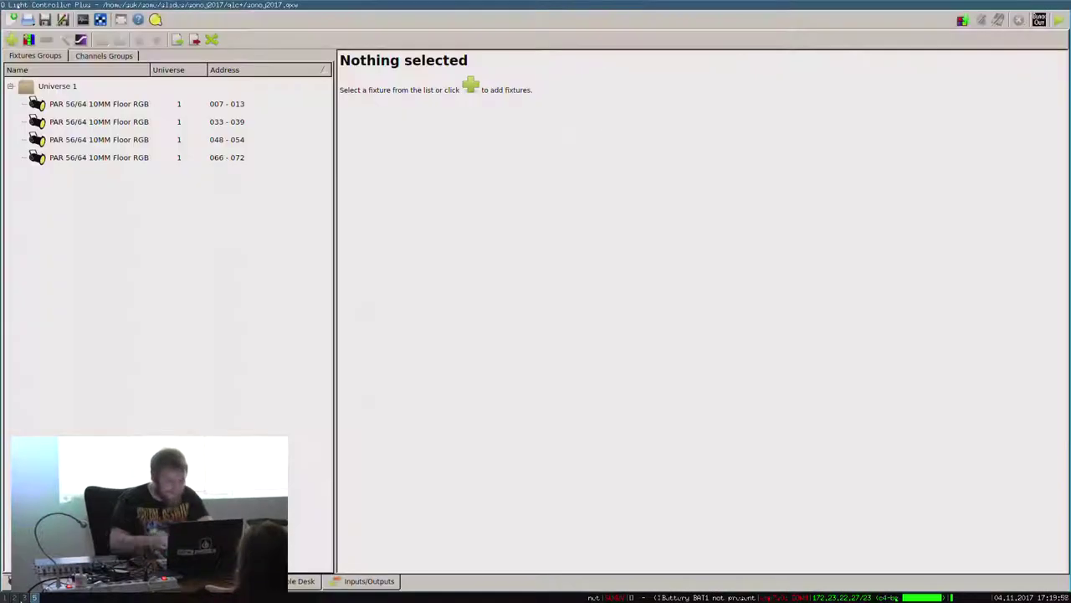
key(super+7)
key(super+d)
key(Return)
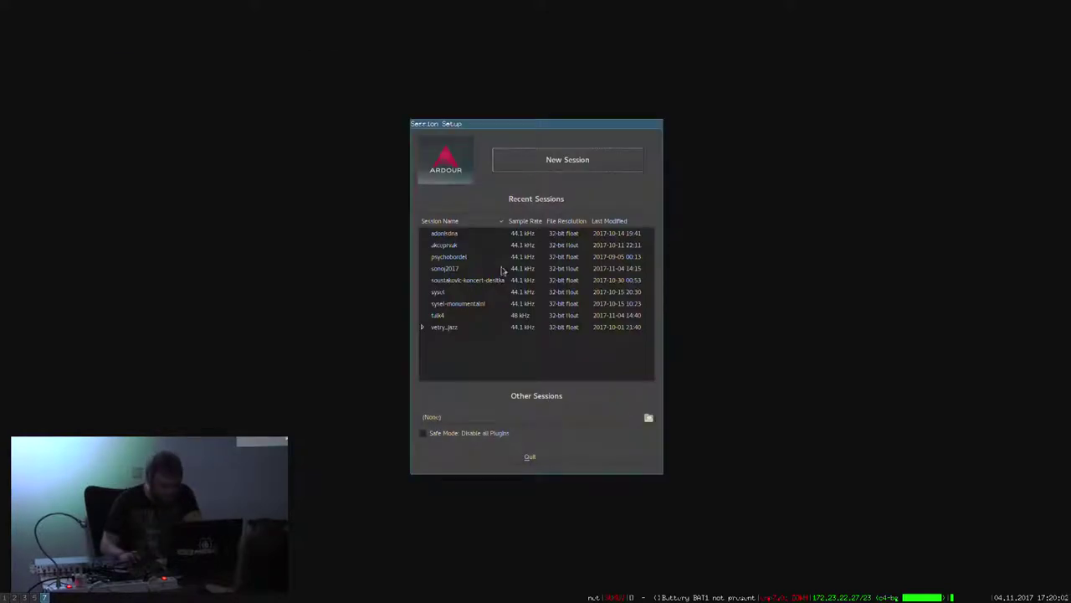
double_click(459, 316)
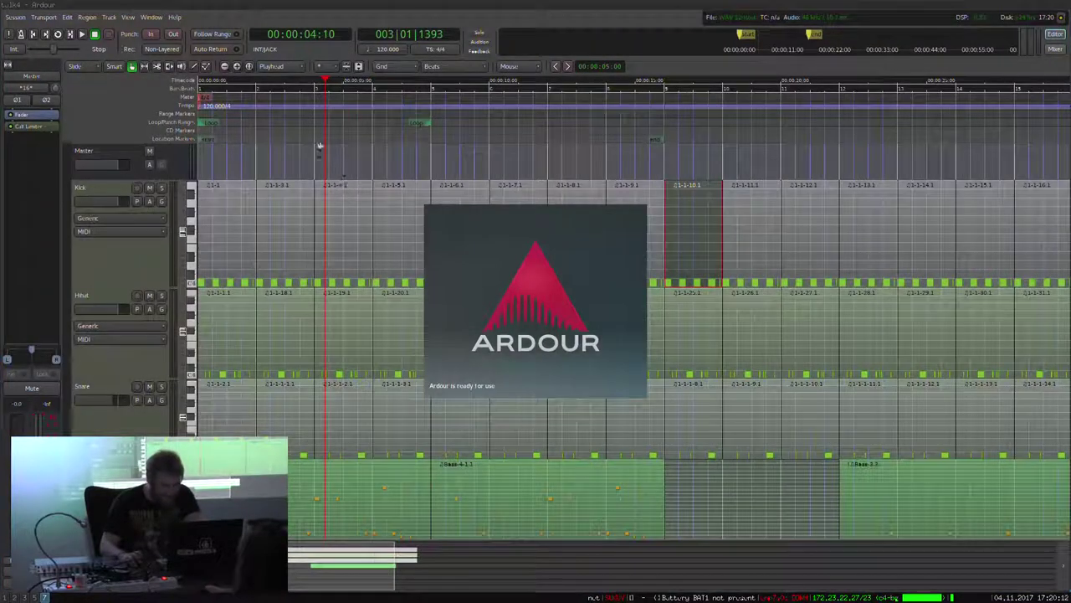
Move the playhead to the start of the session and play the opening bars briefly.
click(285, 118)
drag(283, 116, 180, 123)
key(space)
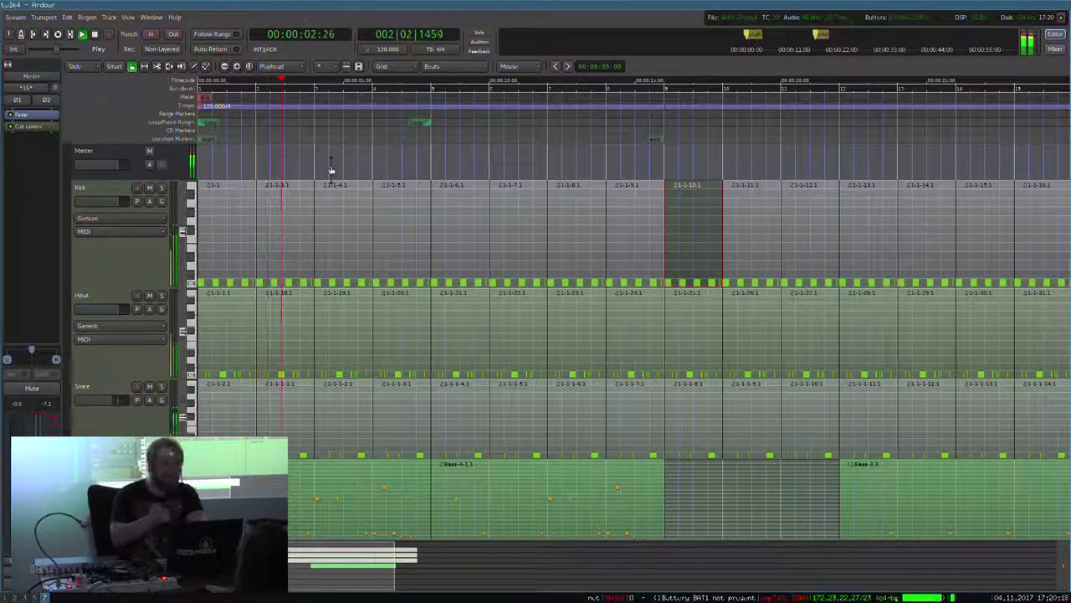
key(space)
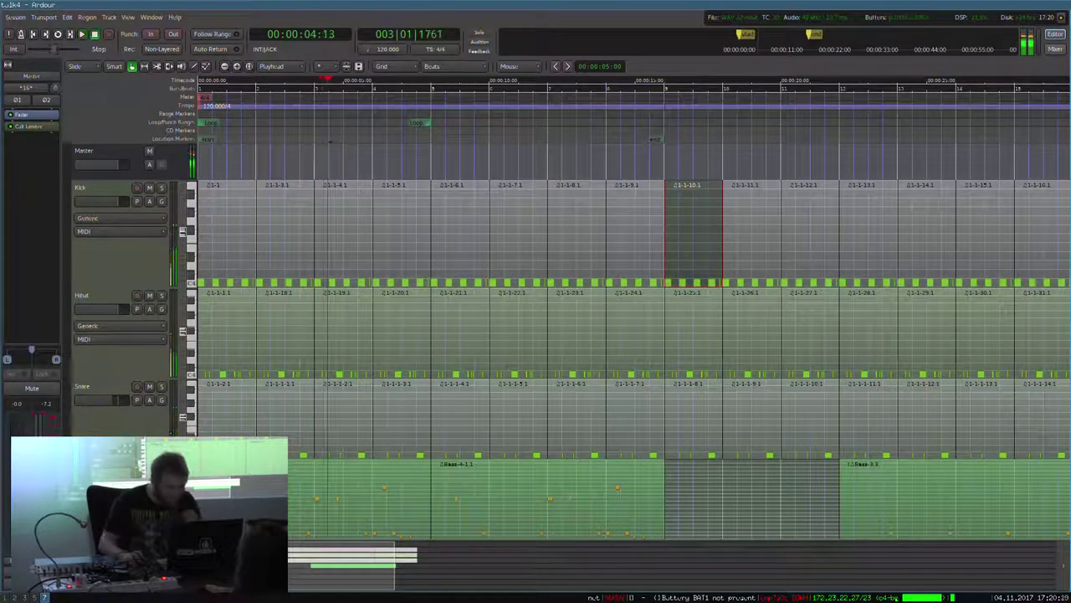
Play the session while viewing the track levels in the mixer, and return to the editor with the playhead at the session start.
click(1054, 49)
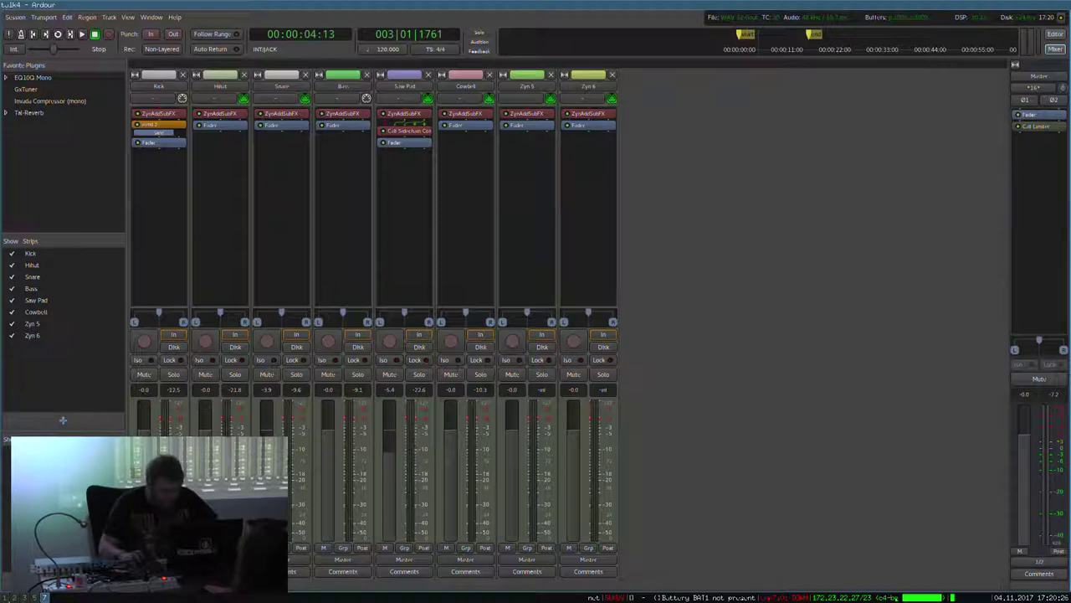
key(space)
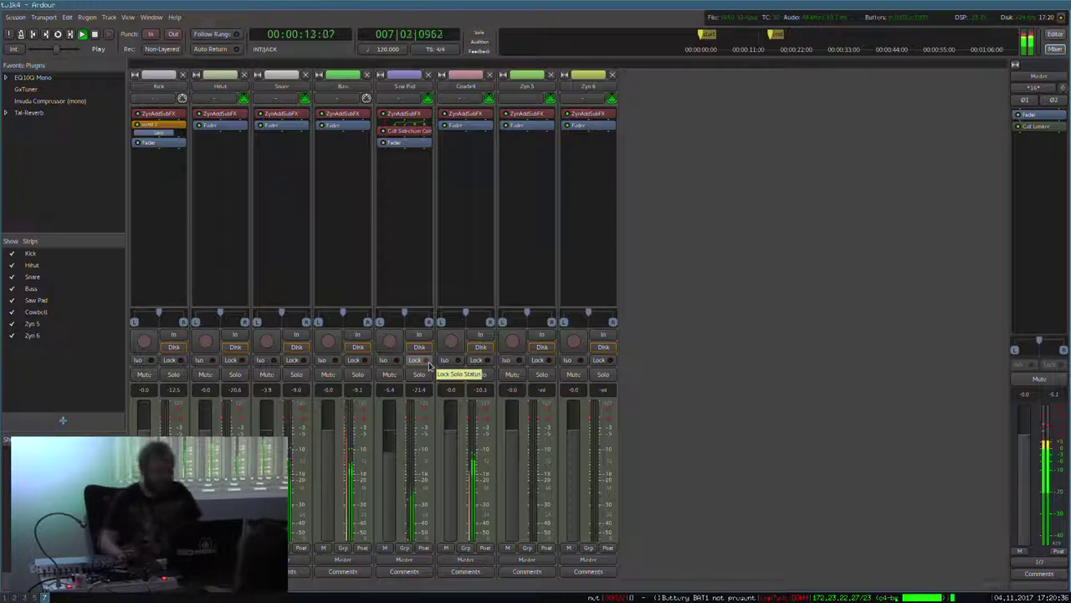
click(1054, 35)
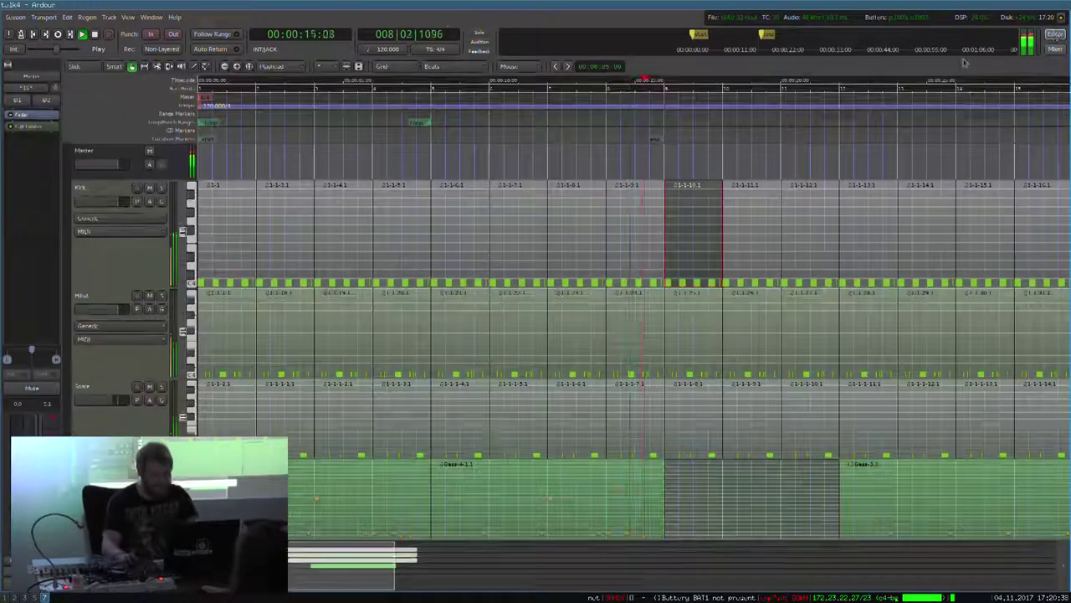
key(space)
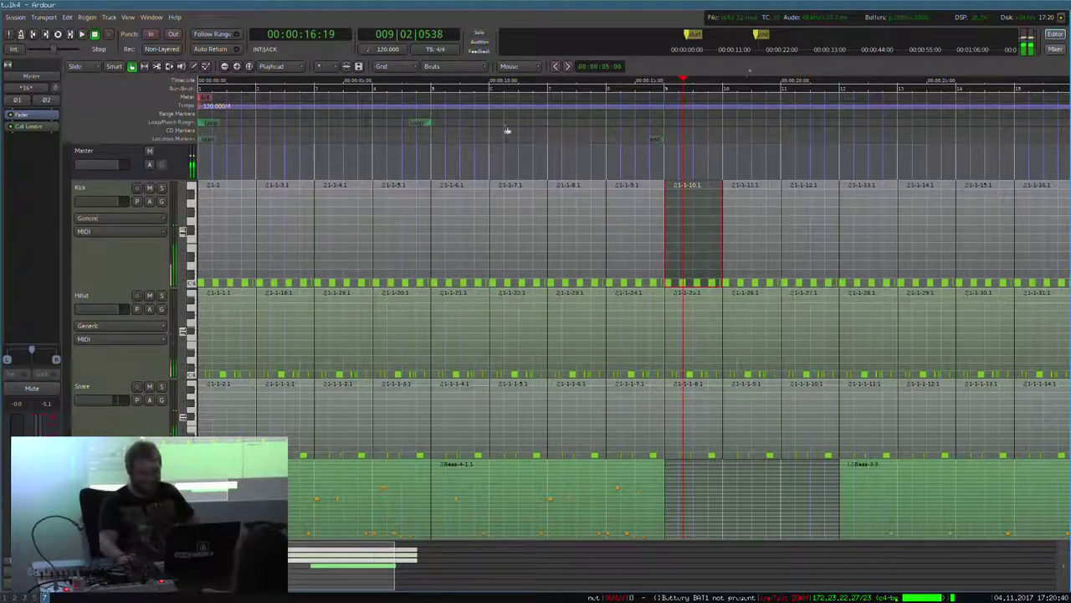
key(Home)
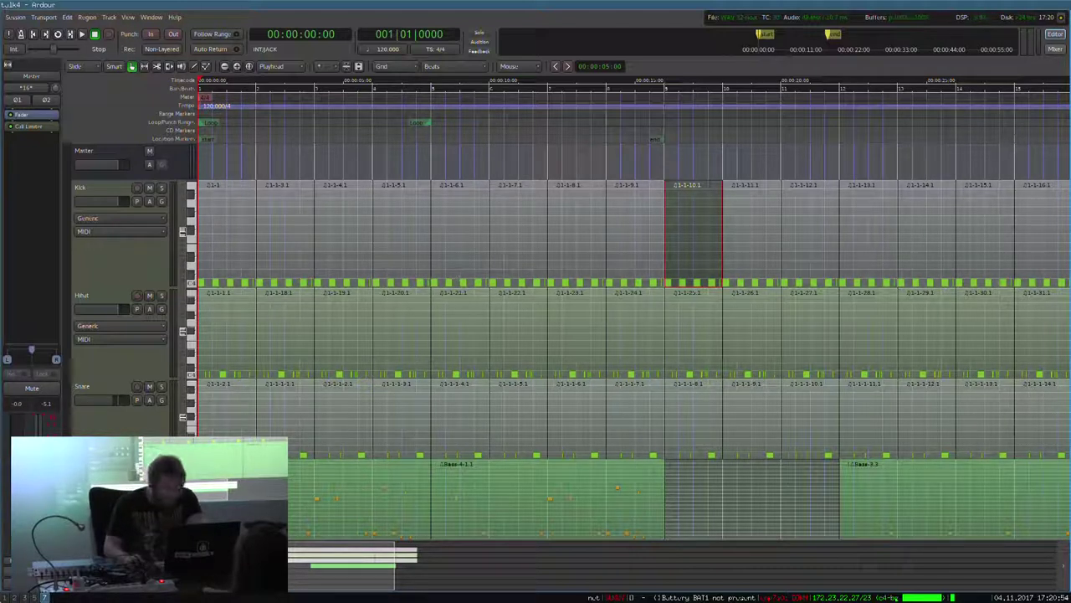
Switch to Q Light Controller Plus and examine the four PAR 56/64 fixtures and the first one's channel details.
key(super+5)
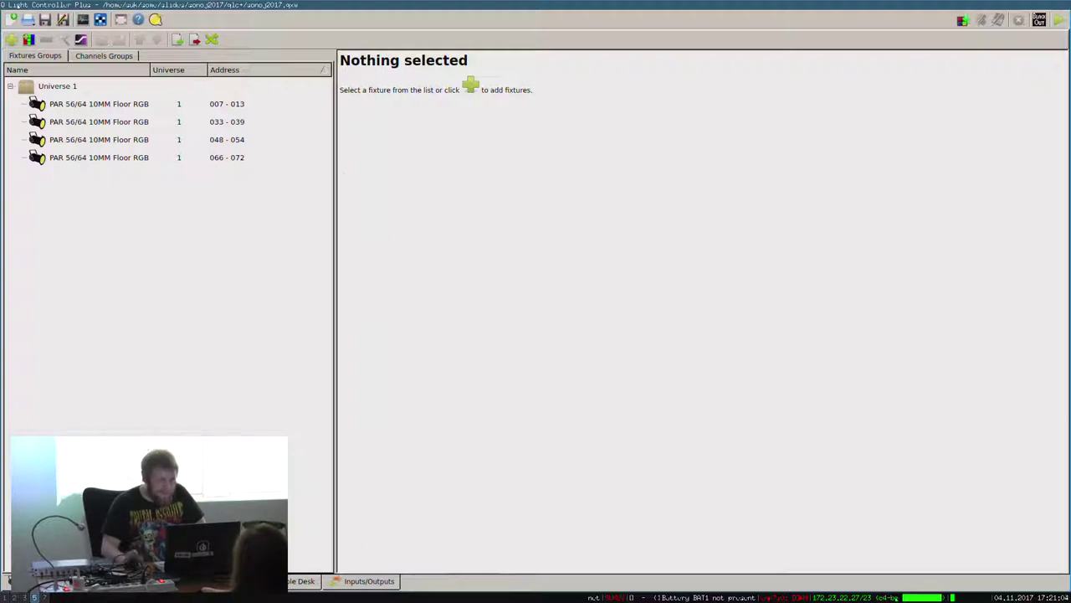
click(100, 105)
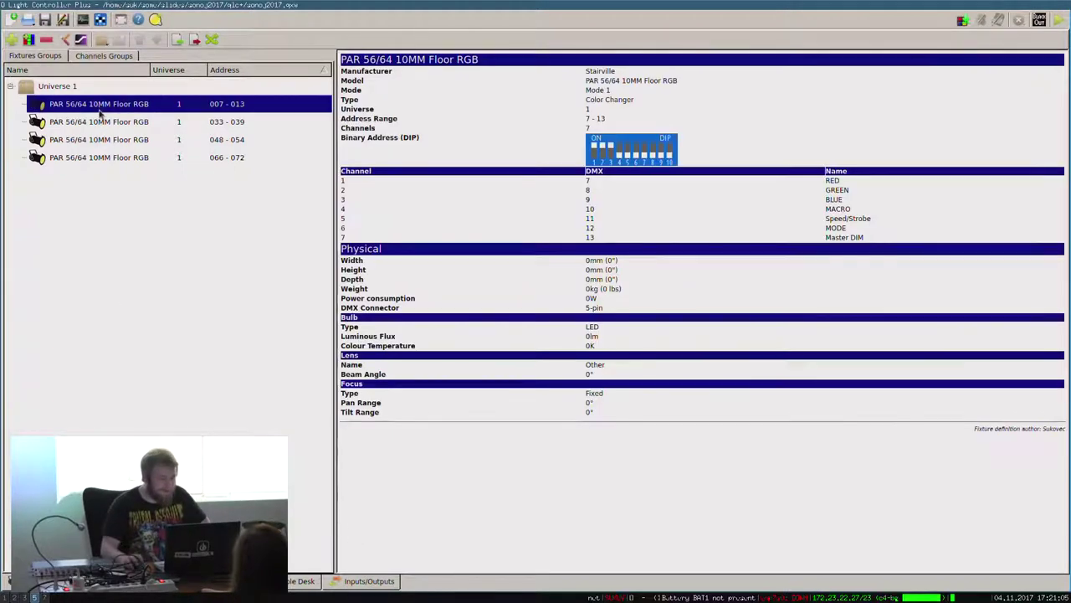
shift+click(88, 159)
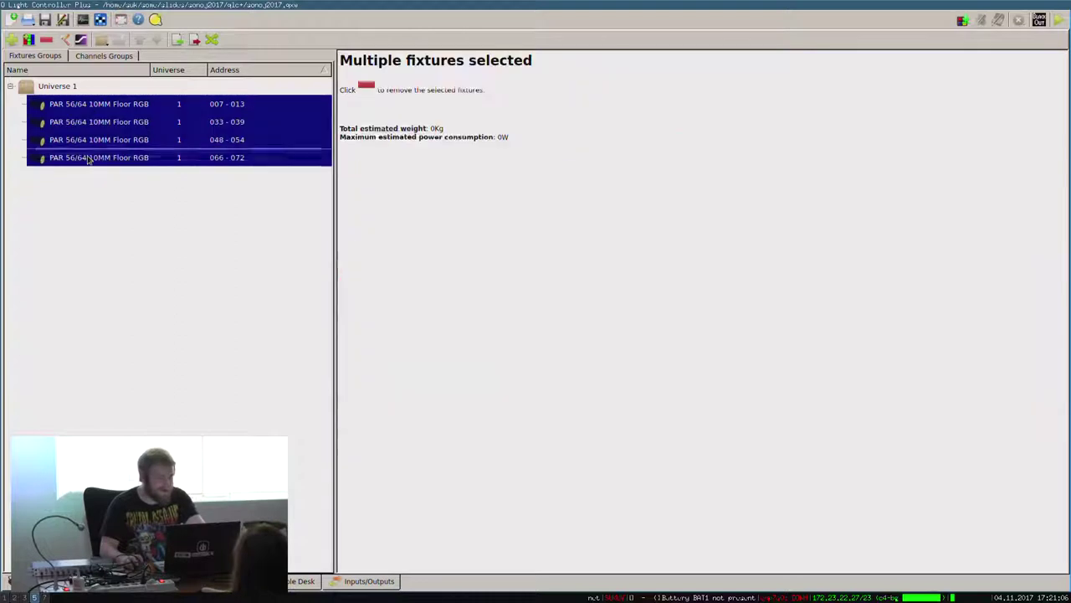
click(146, 233)
click(251, 104)
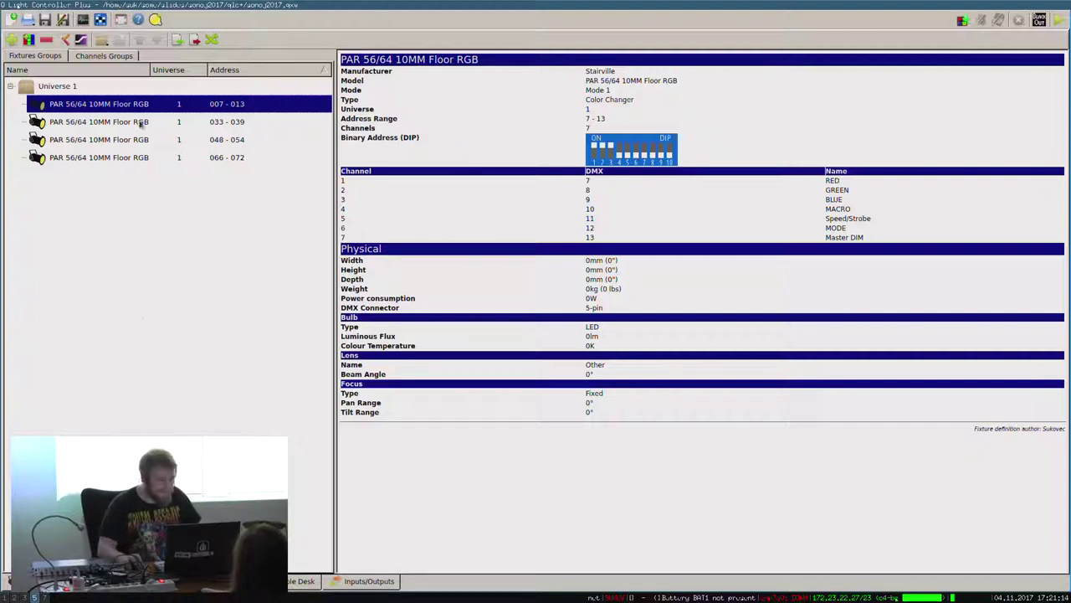
Examine the available Stairville fixture models and the DIP-switch Address Tool without adding a fixture.
click(117, 235)
right_click(117, 236)
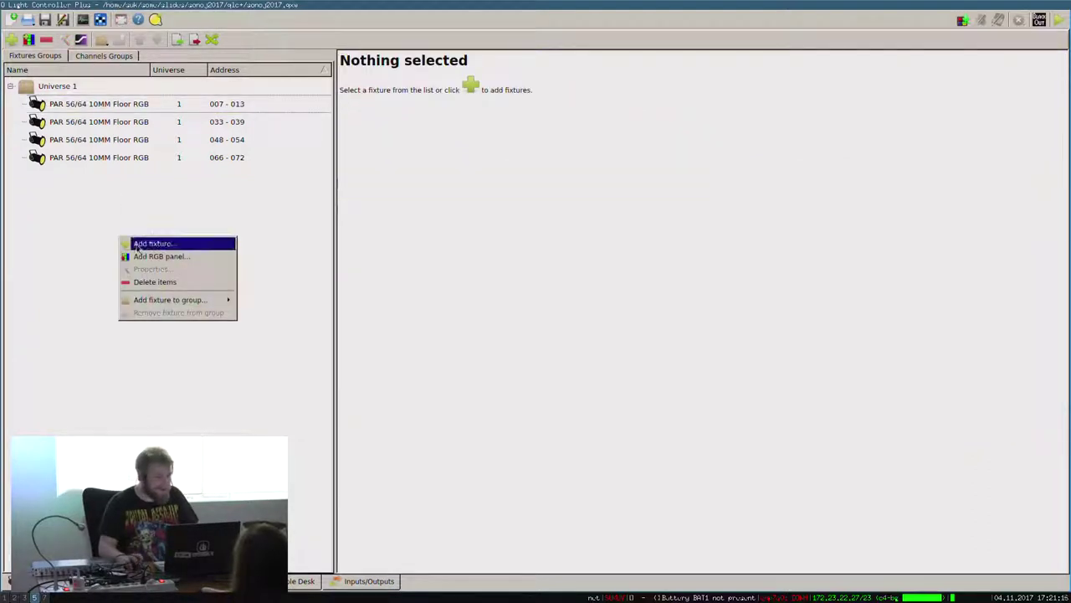
right_click(96, 203)
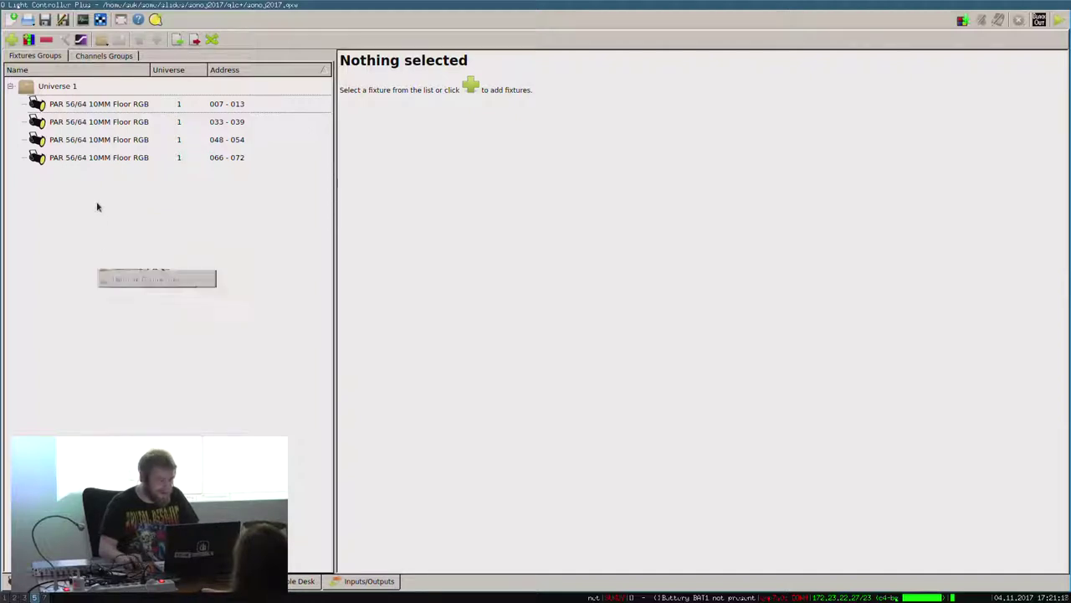
click(142, 215)
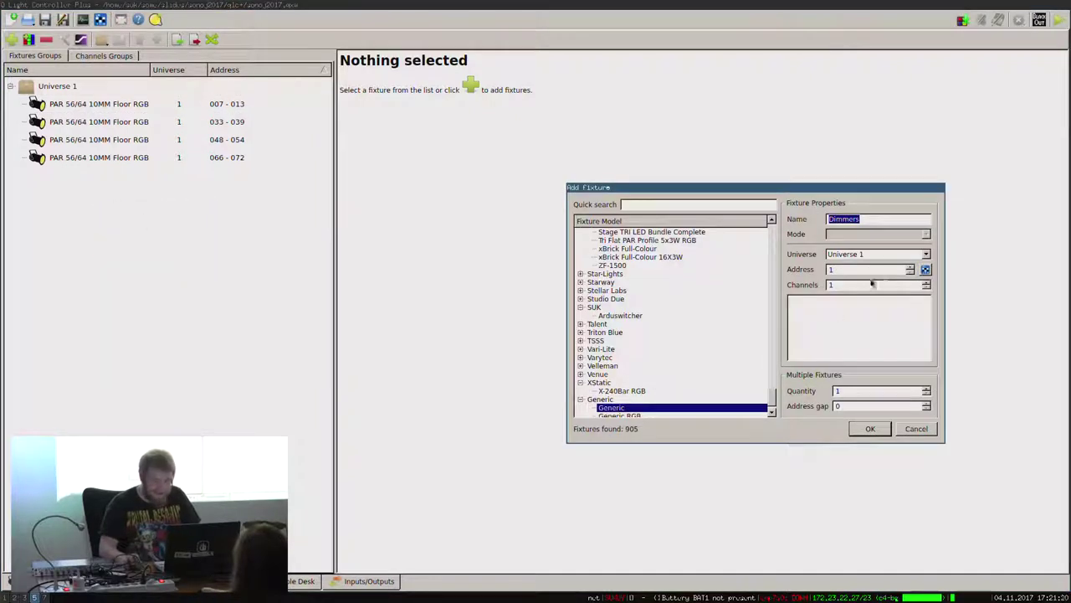
drag(769, 405, 784, 362)
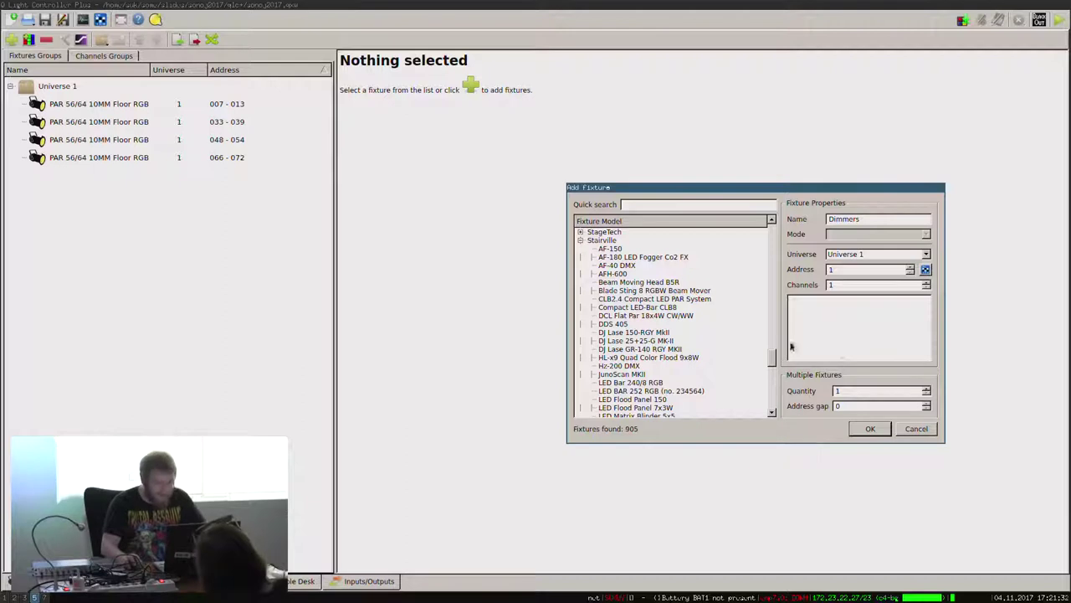
scroll(773, 355, down, 3)
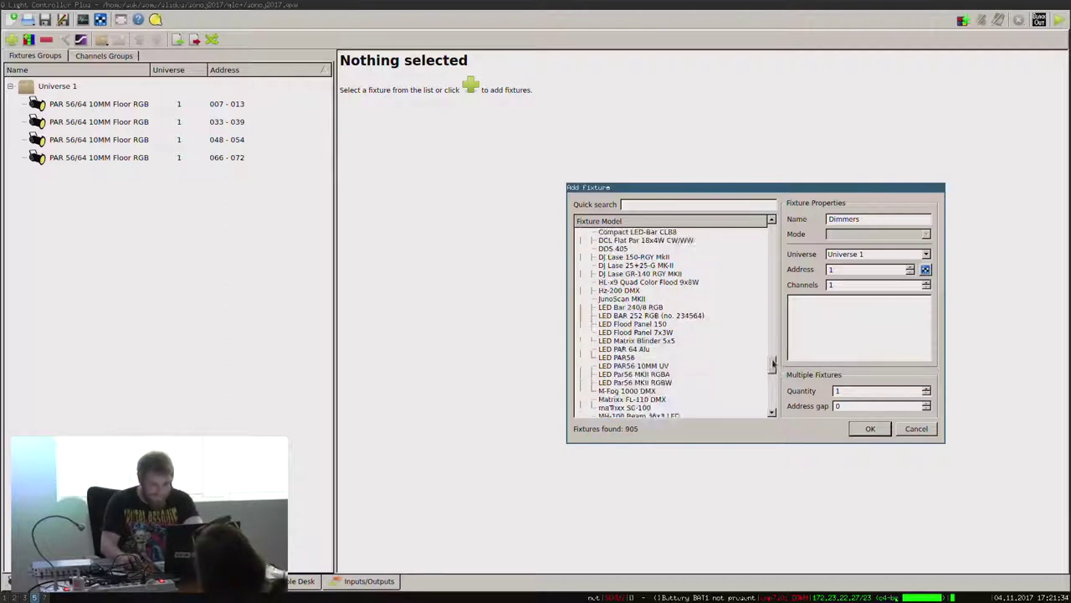
click(925, 270)
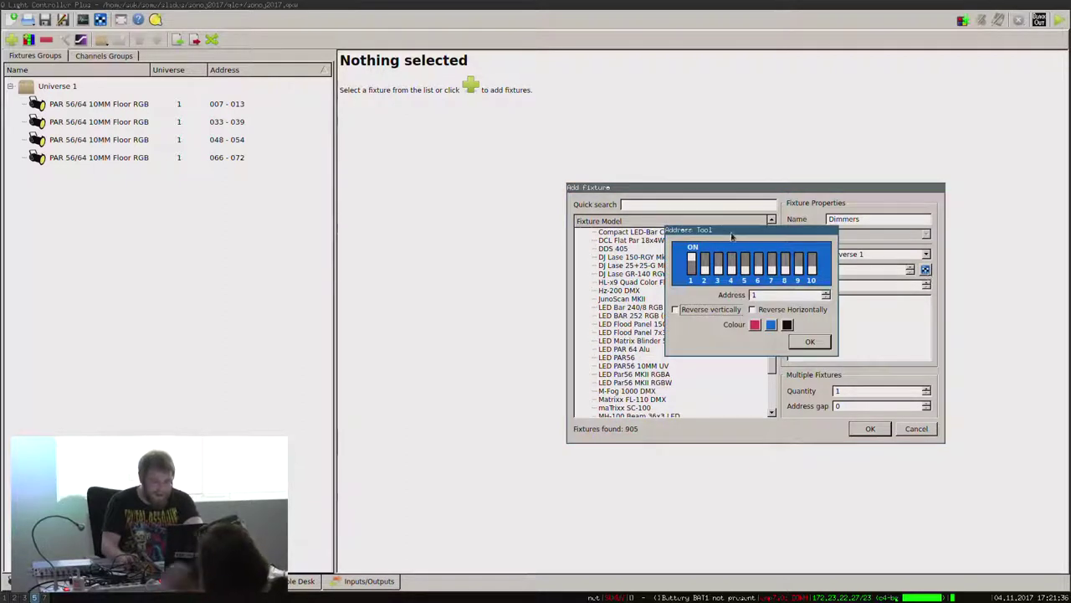
drag(731, 231, 389, 194)
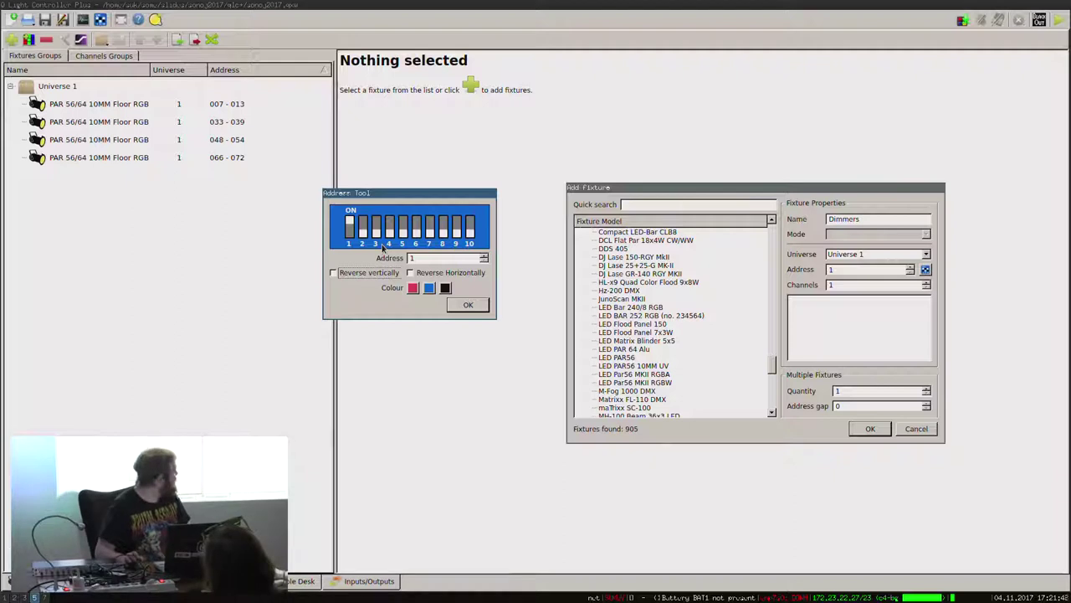
click(476, 304)
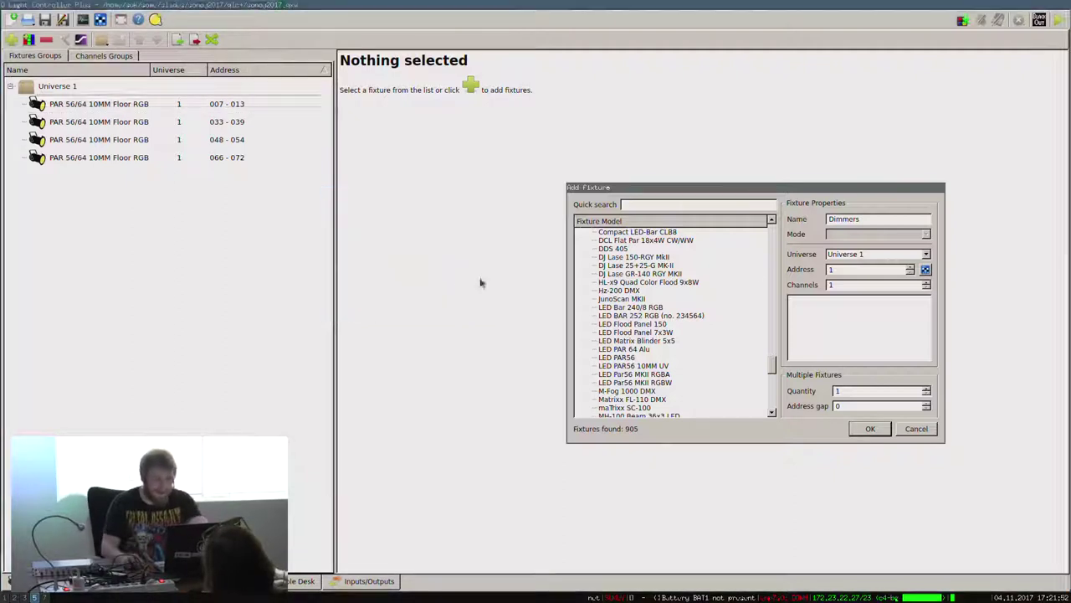
key(Escape)
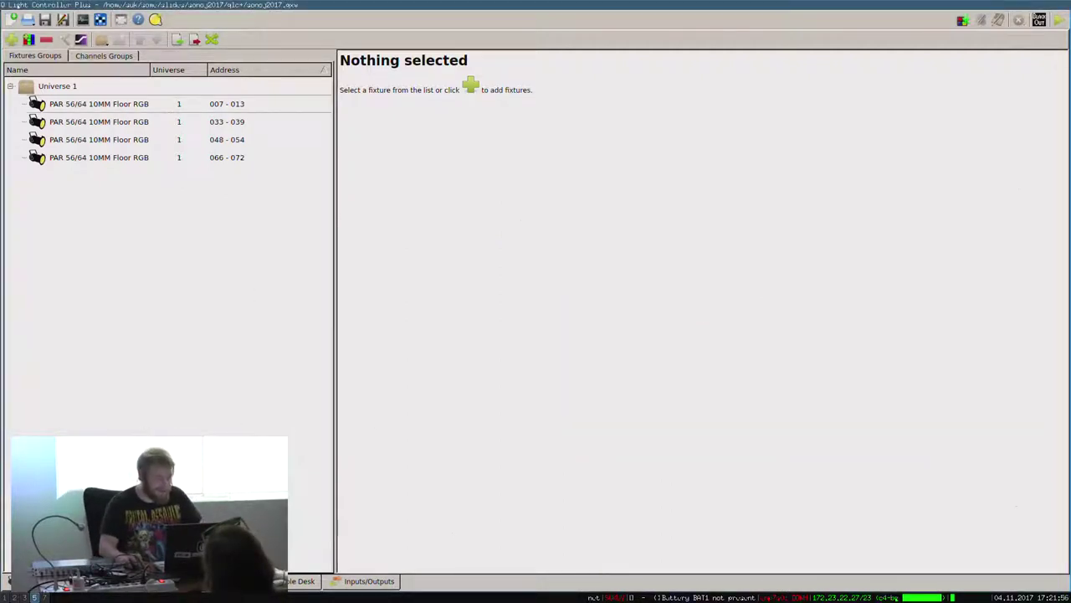
Create a new scene in the workspace's function list.
click(90, 581)
right_click(123, 171)
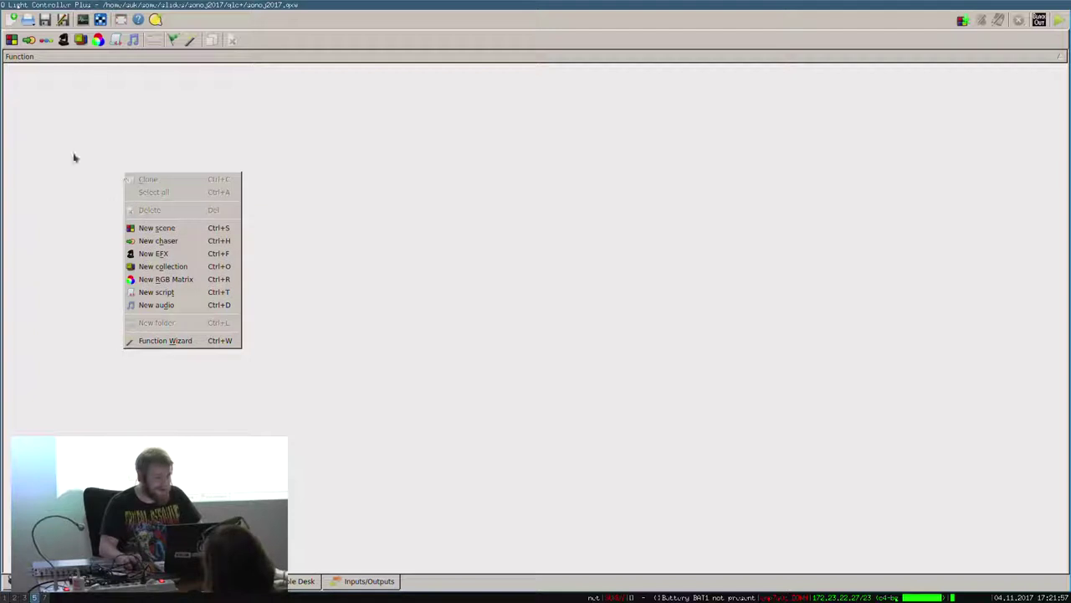
click(182, 228)
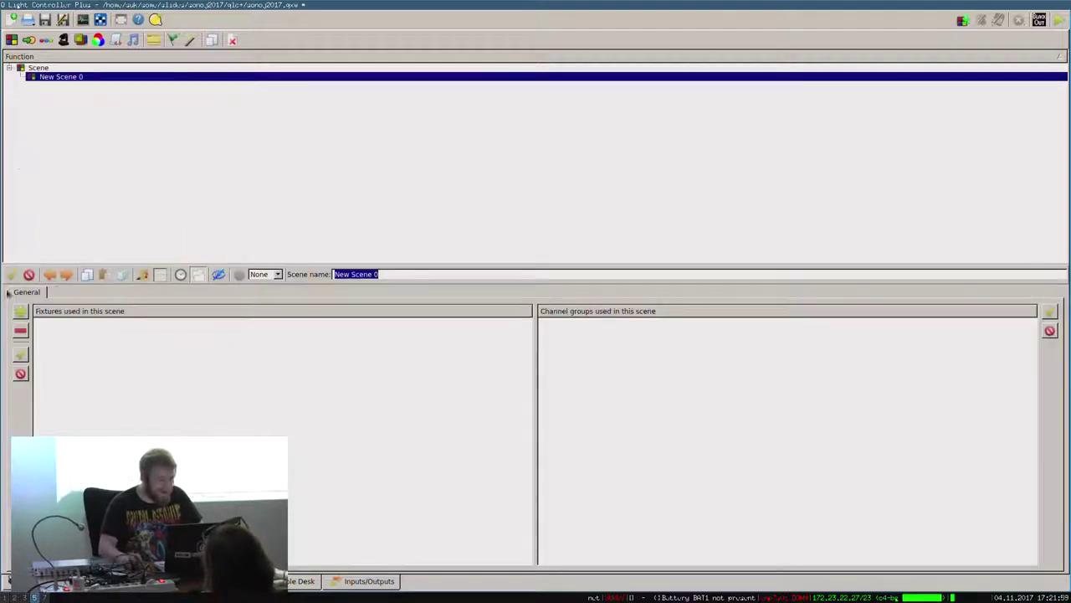
Name the new scene Red and add all four PAR 56/64 10MM Floor RGB fixtures to it.
text(Red)
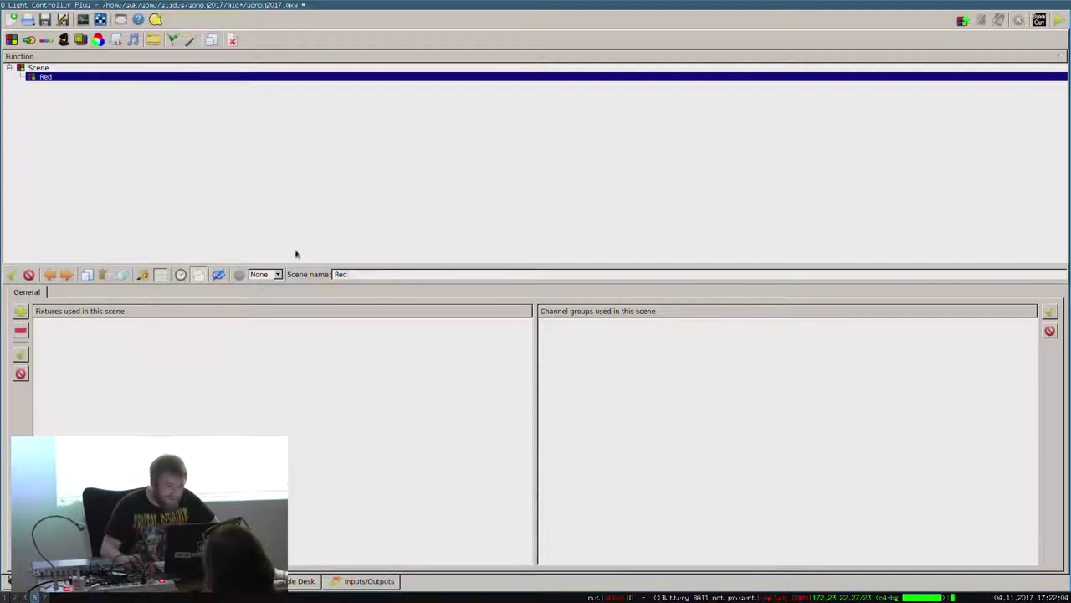
click(20, 311)
click(462, 217)
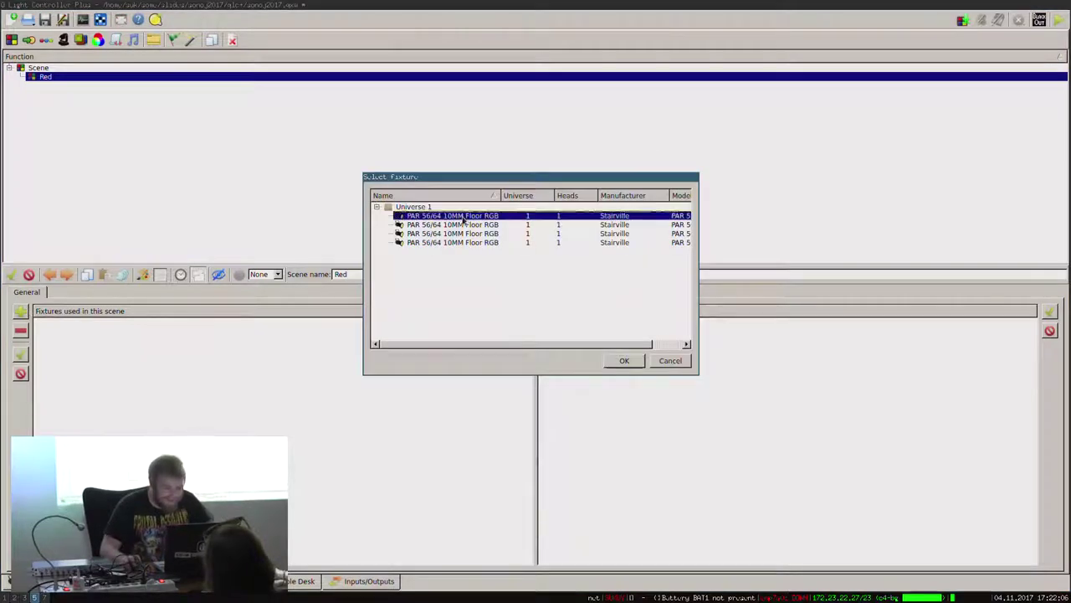
shift+click(479, 242)
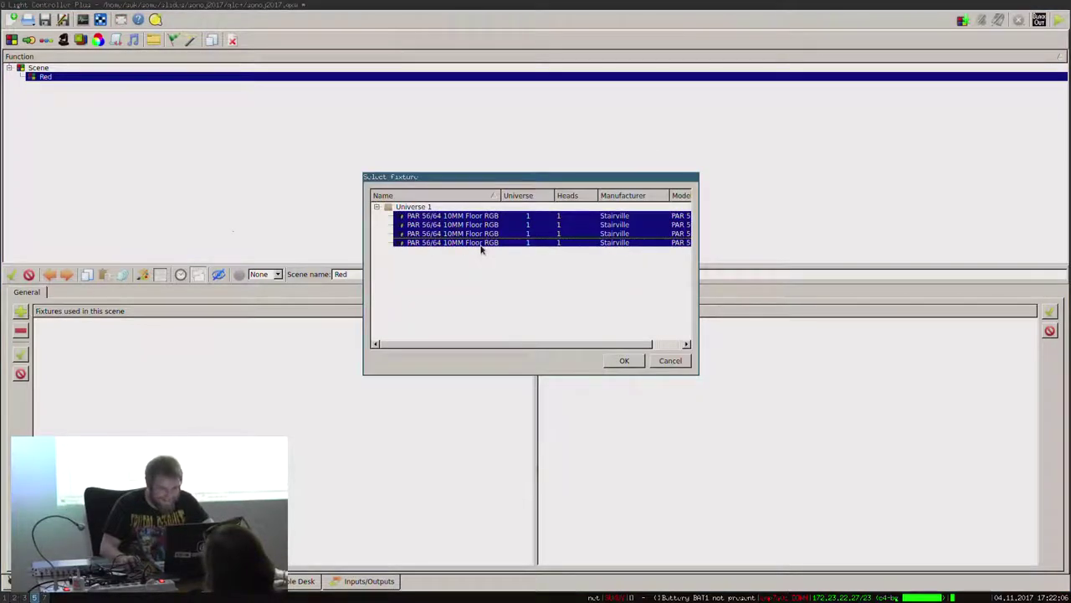
click(625, 361)
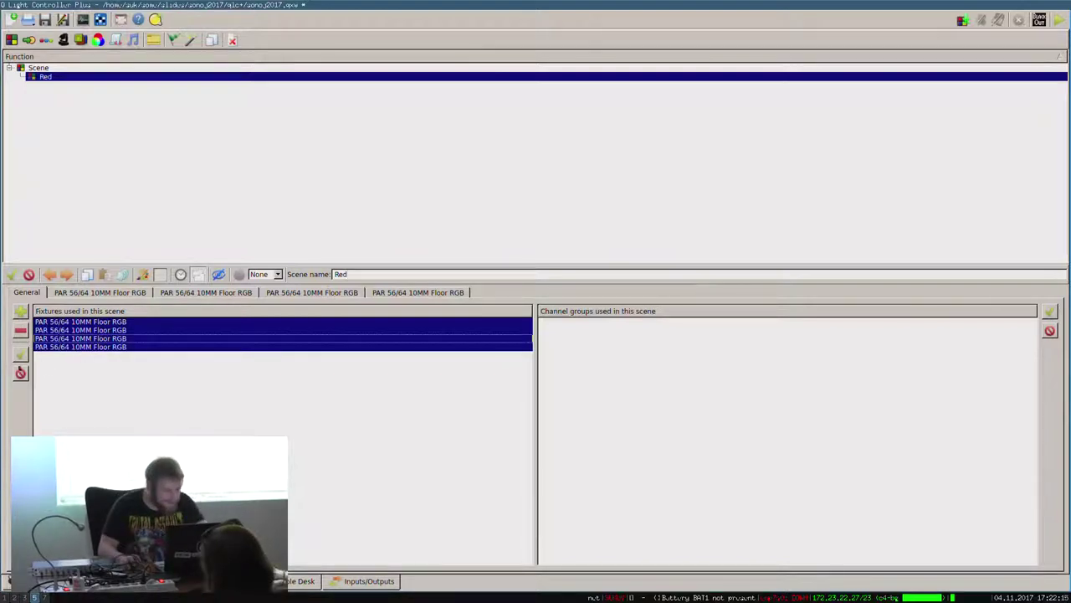
Remove all four PAR fixtures from the Red scene.
click(21, 330)
key(Return)
Create a channel group named Red containing the RED channel of every PAR 56/64 fixture.
click(25, 581)
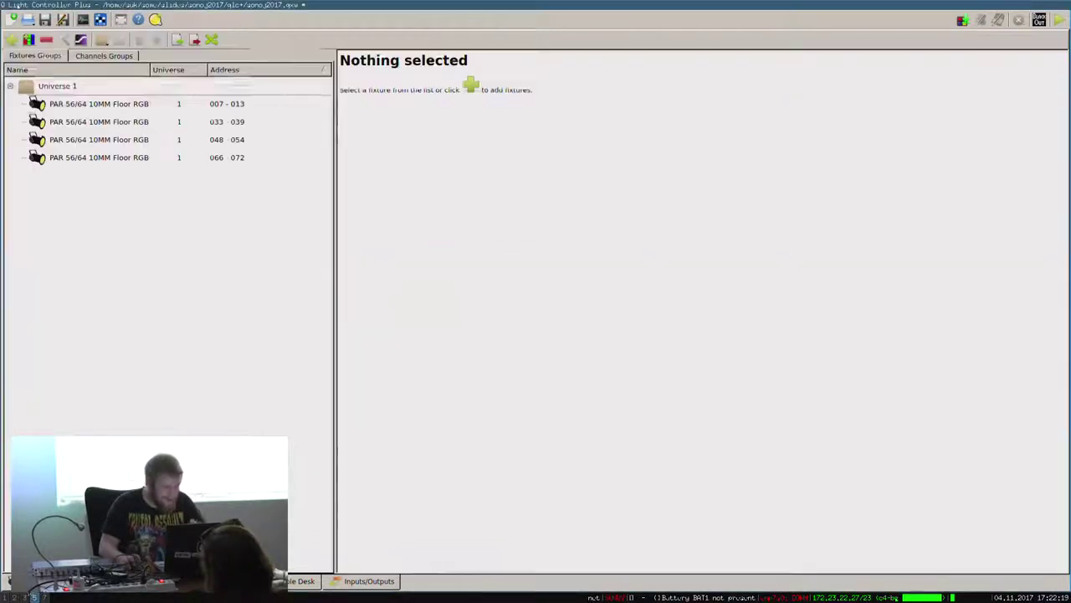
click(92, 56)
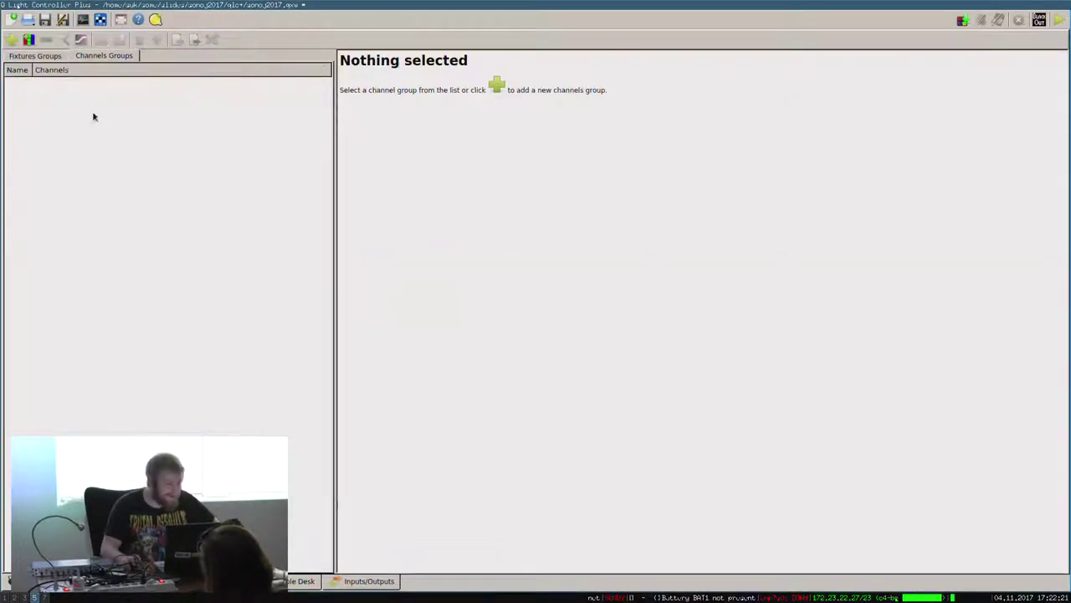
click(31, 56)
click(87, 56)
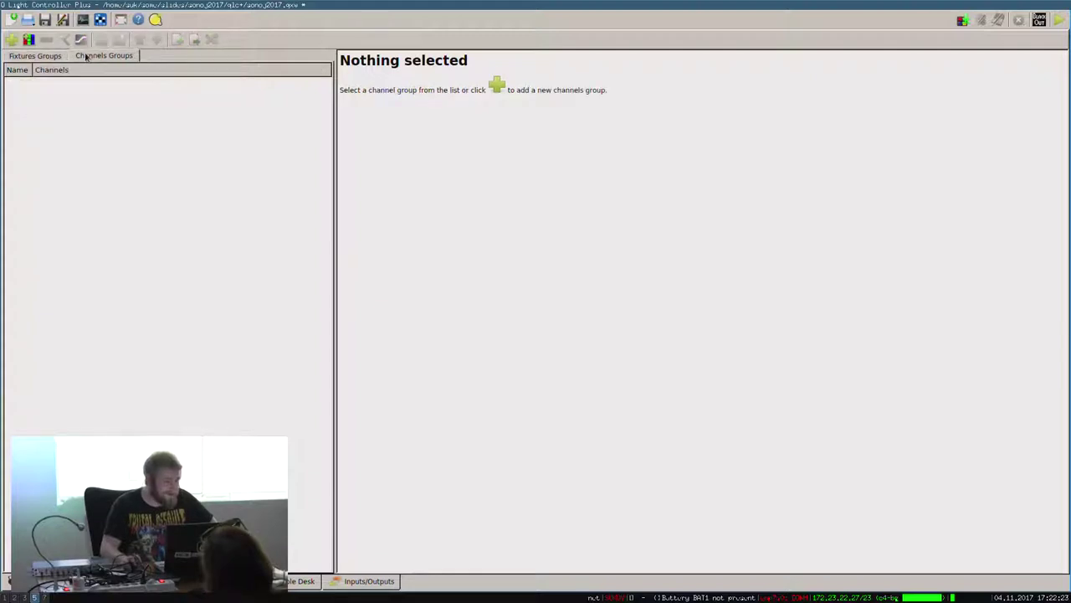
click(12, 39)
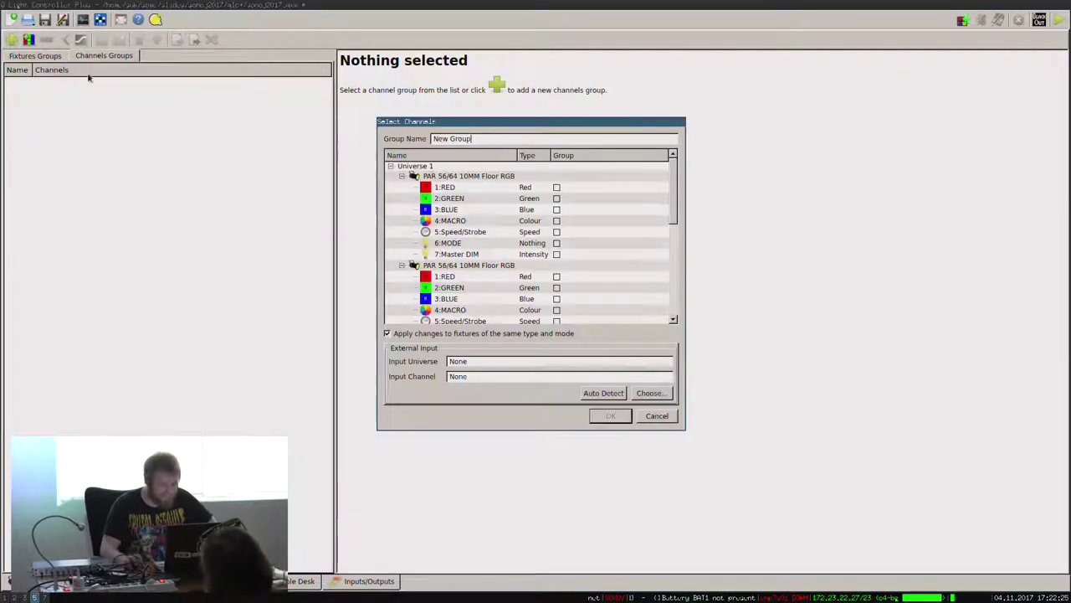
click(565, 189)
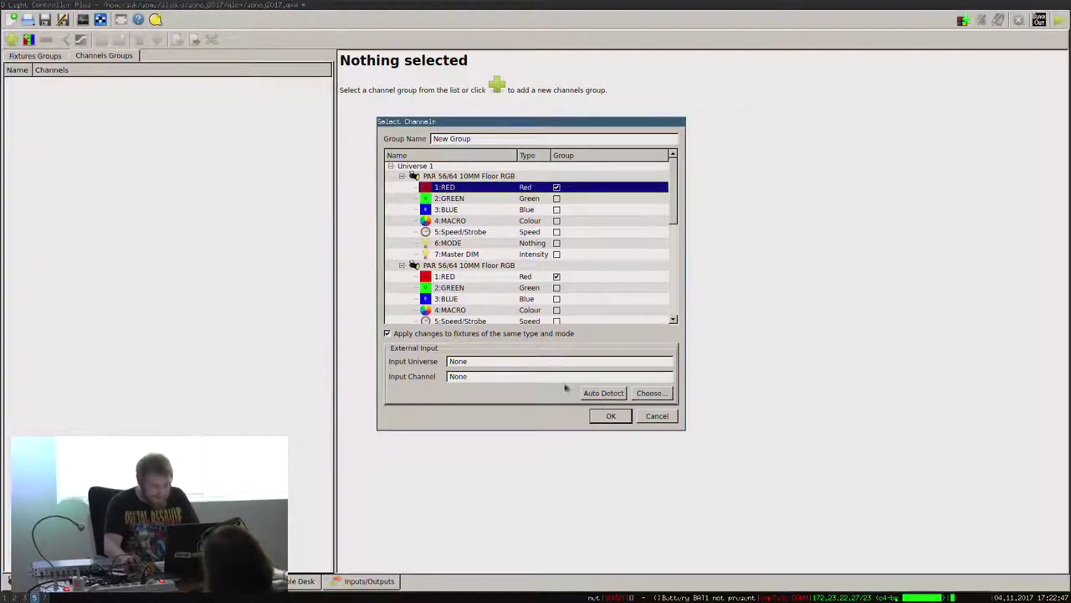
triple_click(481, 134)
text(RED)
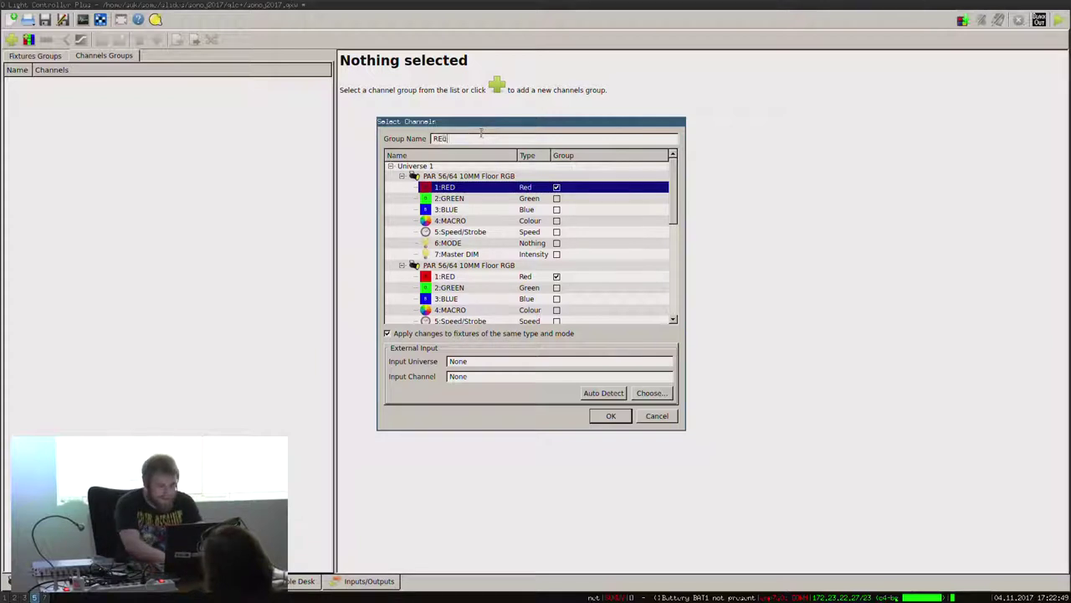
key(Return)
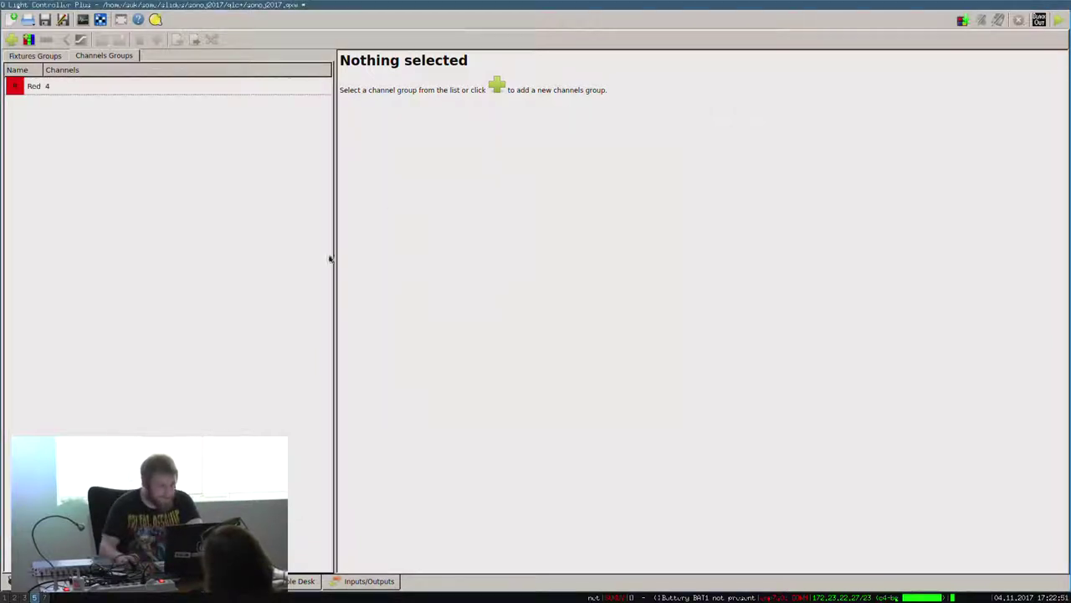
Create a channel group named Green containing only the GREEN channel of every PAR 56/64 fixture.
click(12, 40)
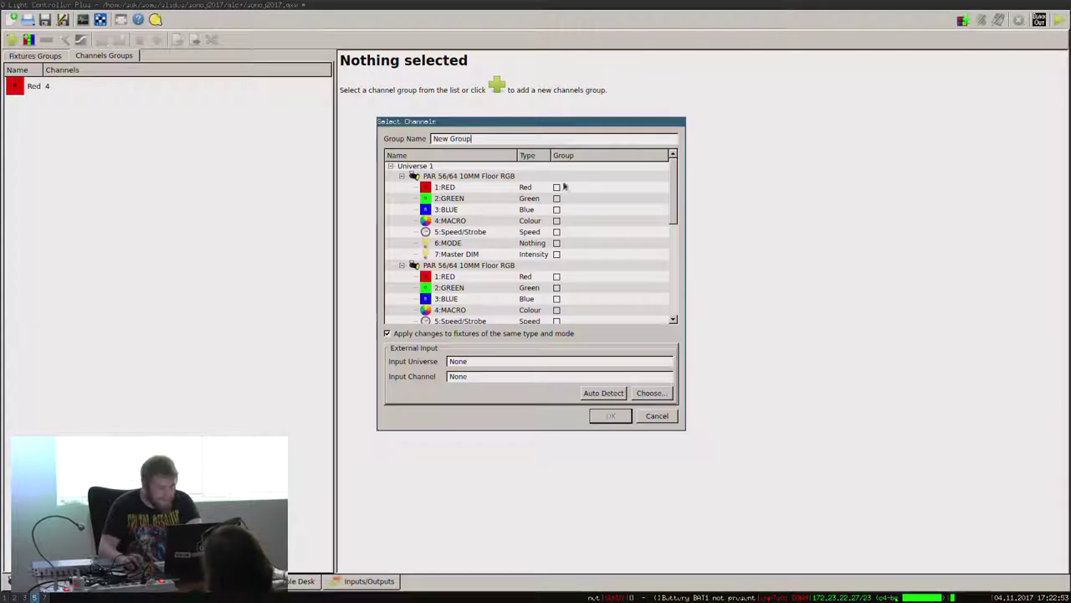
click(560, 201)
click(556, 198)
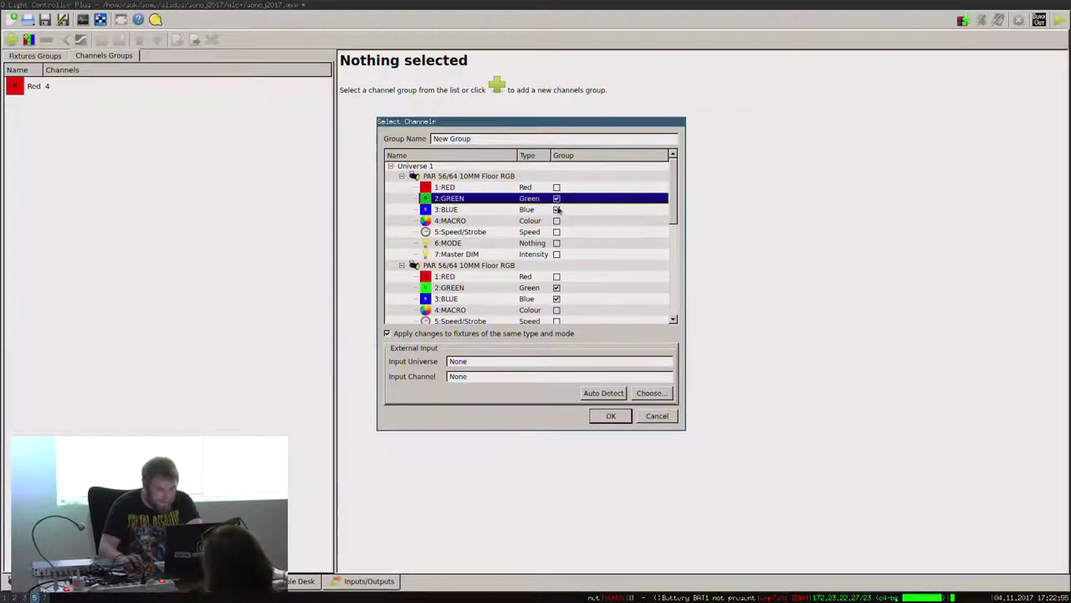
click(544, 210)
double_click(492, 140)
triple_click(491, 139)
text(Green)
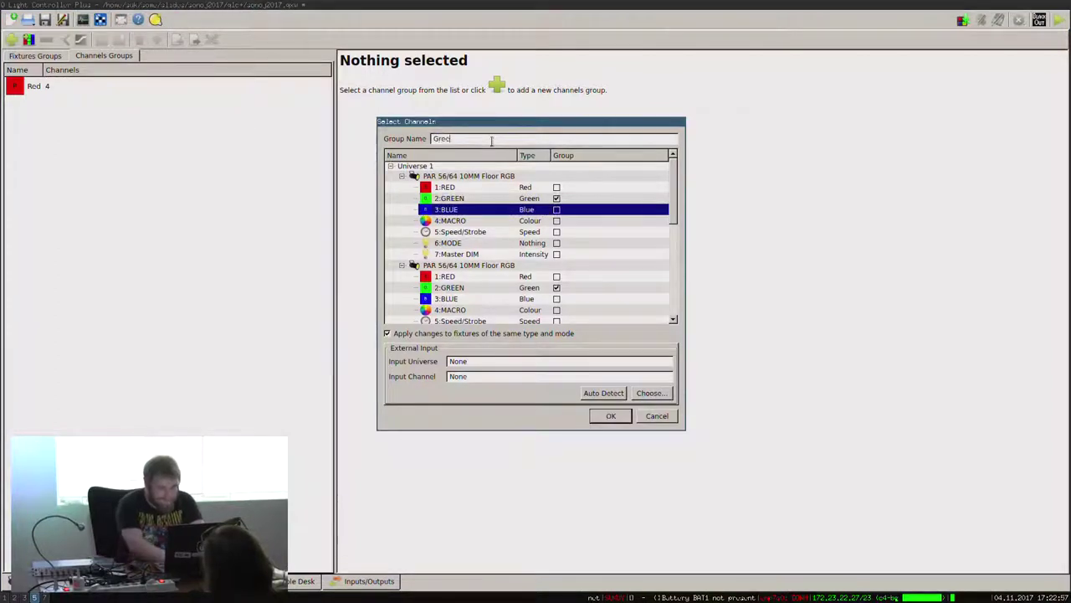
key(Return)
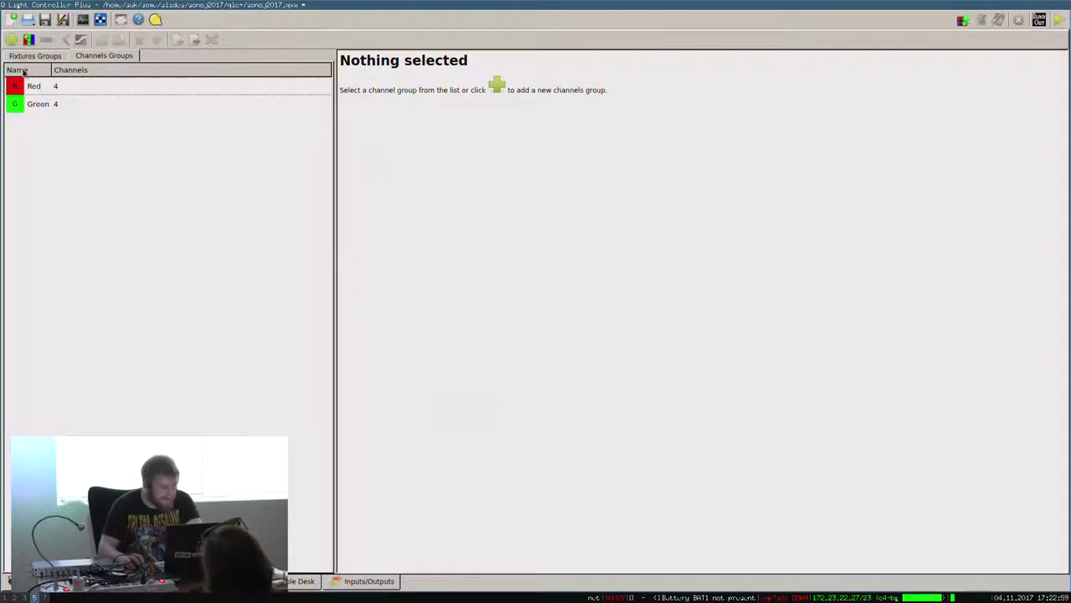
Create a channel group named Blue containing the BLUE channel of every PAR 56/64 fixture.
click(11, 39)
triple_click(450, 140)
text(Blue)
click(556, 210)
click(611, 416)
Create a channel group named Master containing the Master DIM channel of every PAR 56/64 fixture.
click(11, 40)
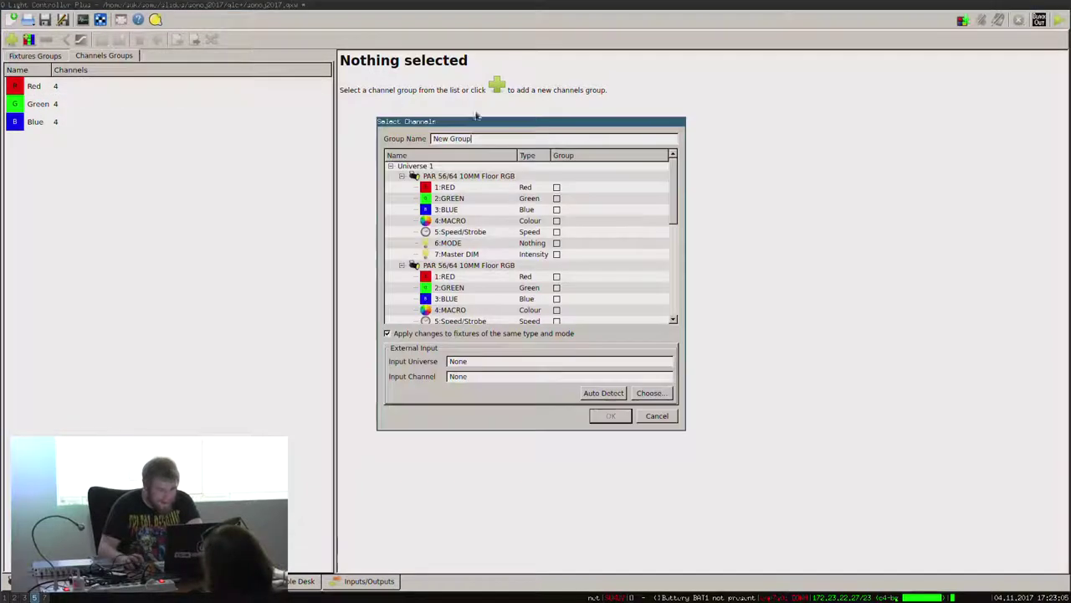
text(aD)
key(BackSpace)
key(ctrl+a)
text(Mas)
click(556, 254)
scroll(609, 262, down, 2)
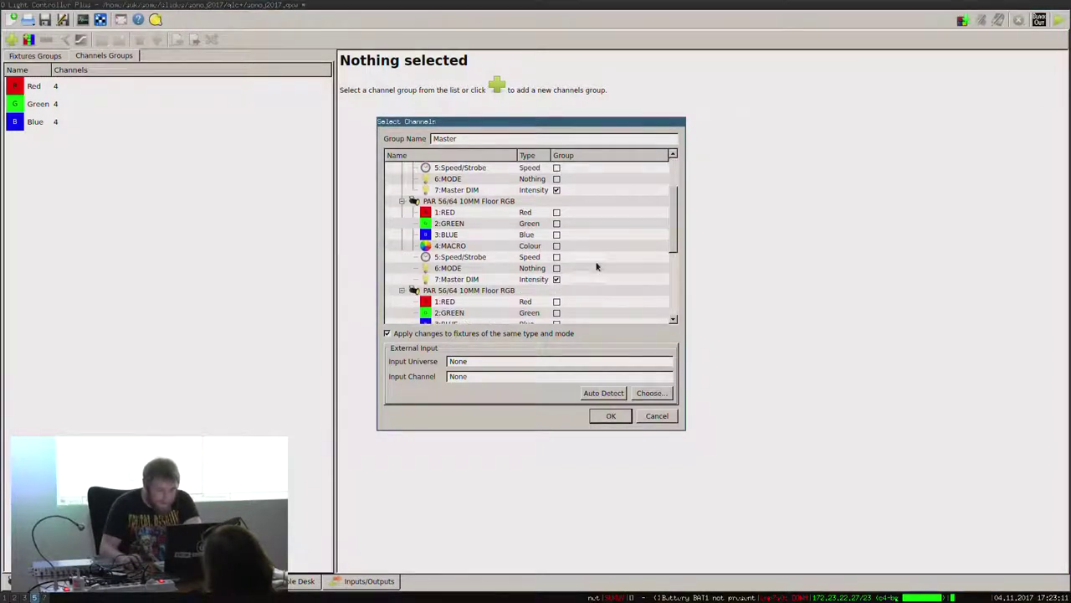
scroll(595, 263, up, 2)
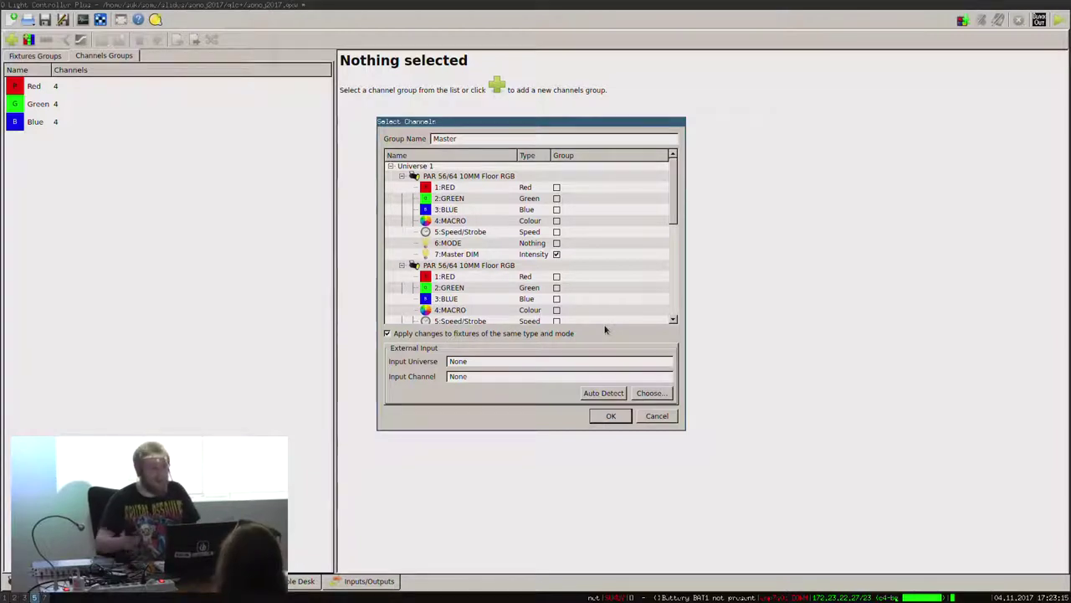
click(611, 417)
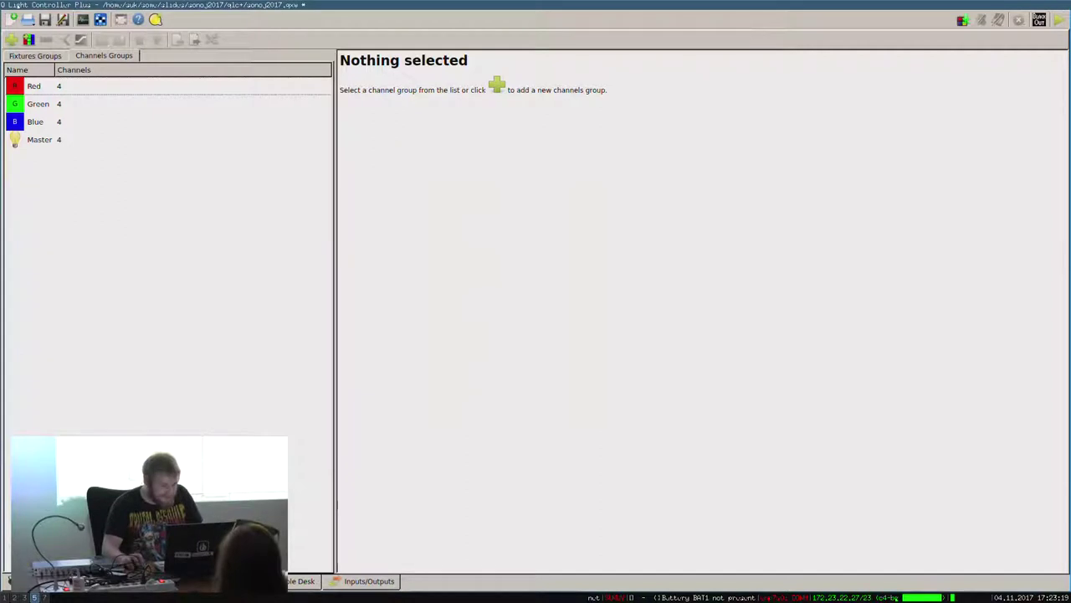
Delete the empty Red scene from the function list.
click(86, 581)
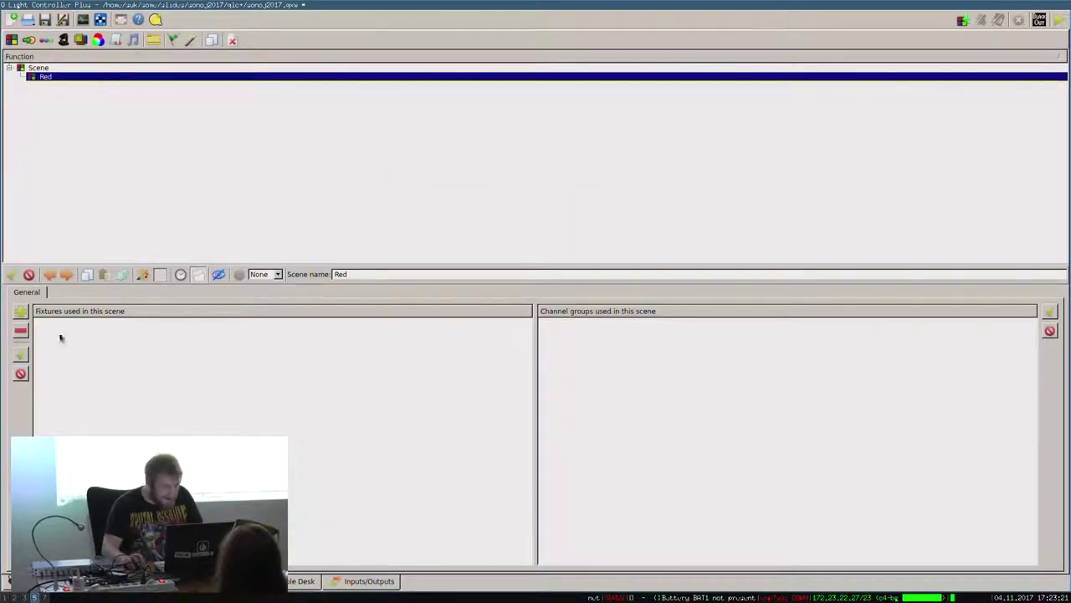
right_click(57, 76)
click(83, 112)
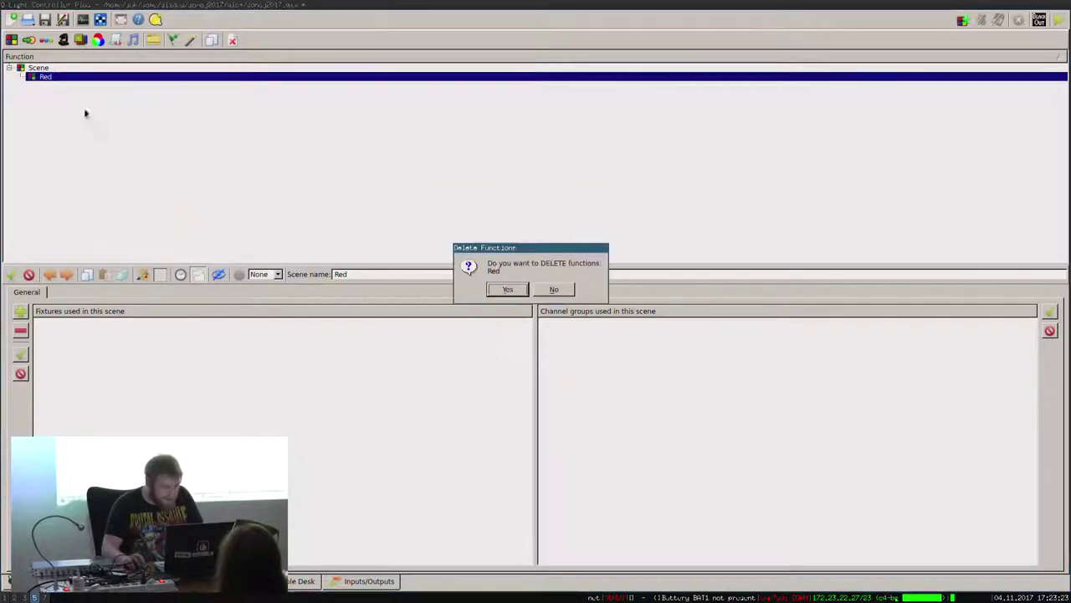
key(Return)
Create a new scene named Red that uses the Red channel group, with the group's level set to 255.
click(12, 40)
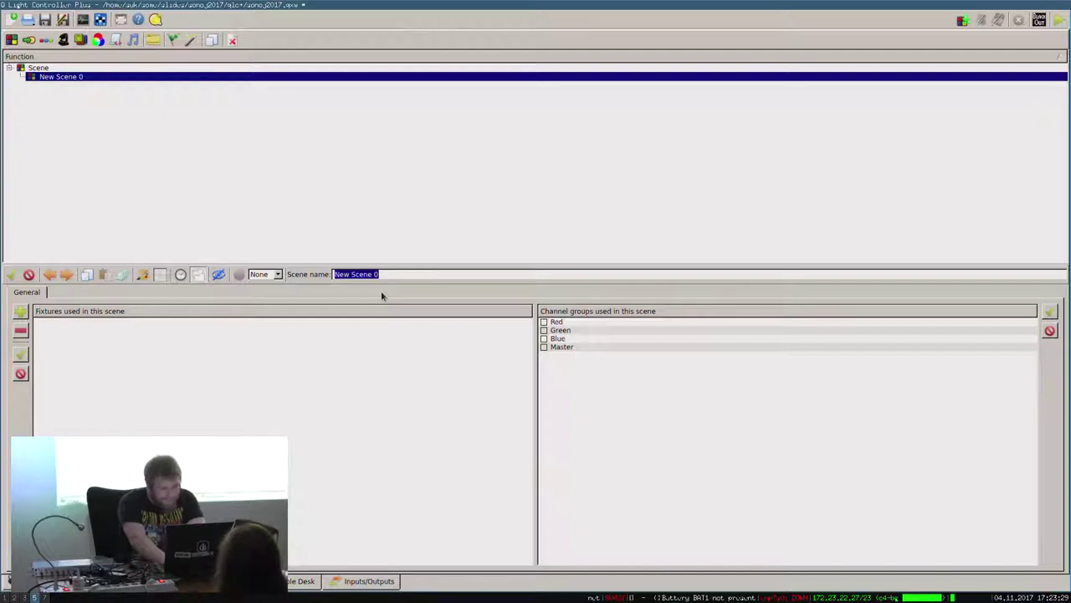
text(Red)
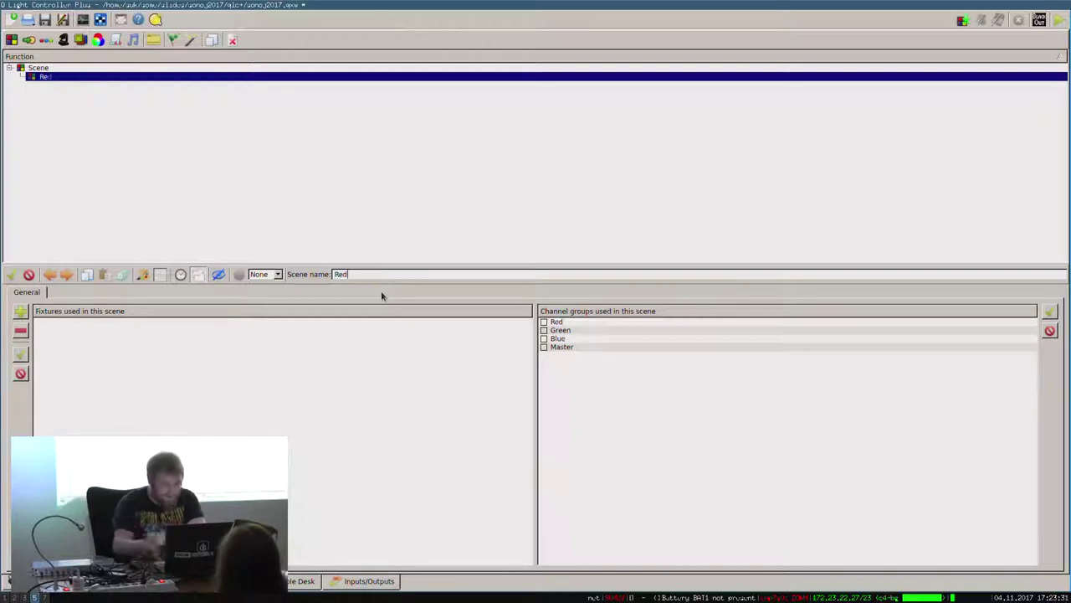
click(544, 322)
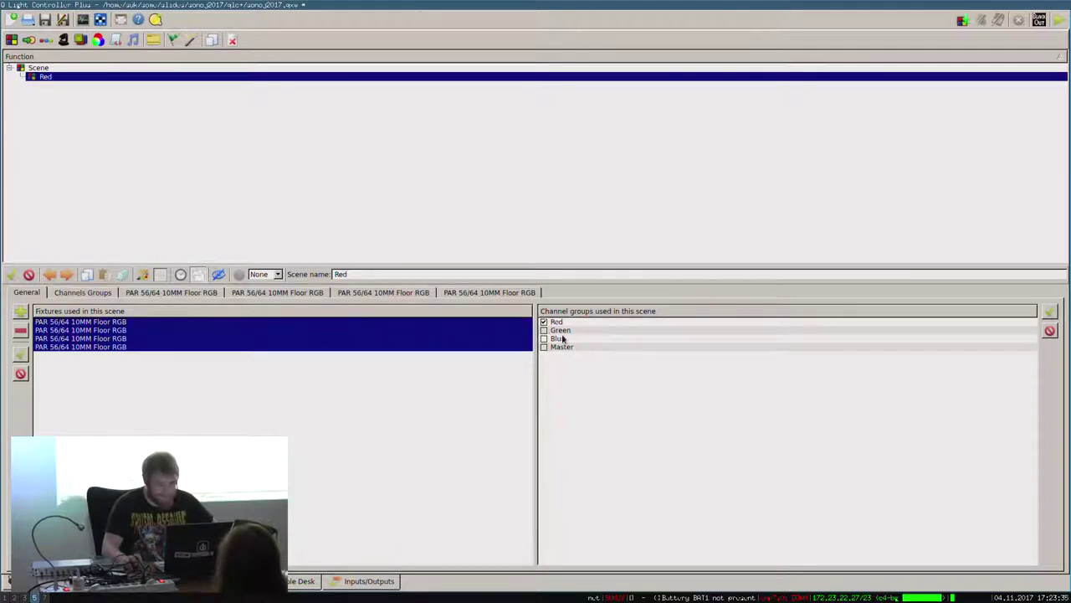
click(84, 294)
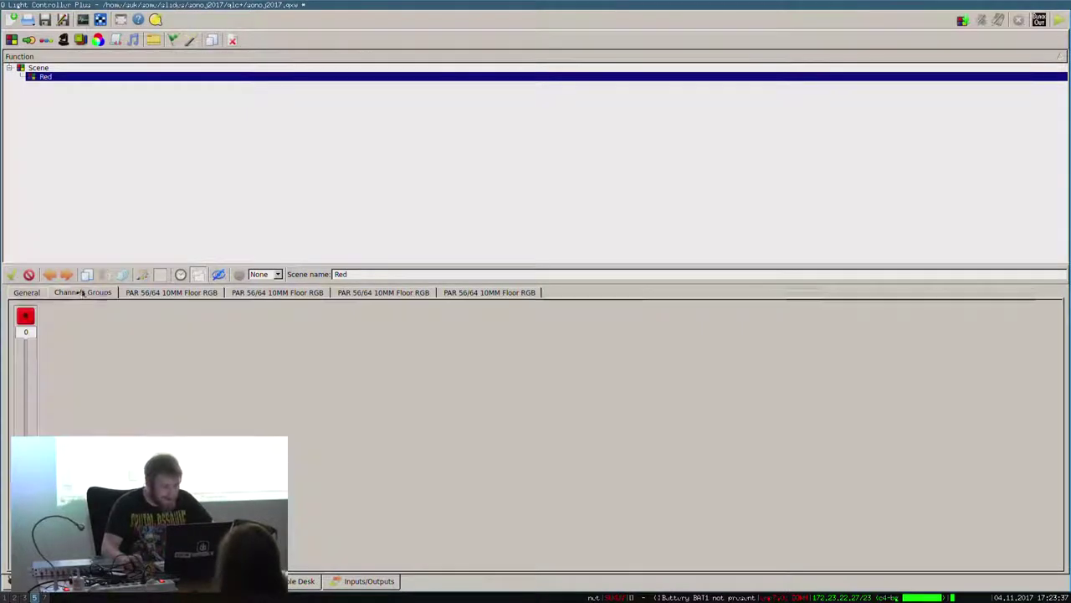
drag(25, 431, 25, 344)
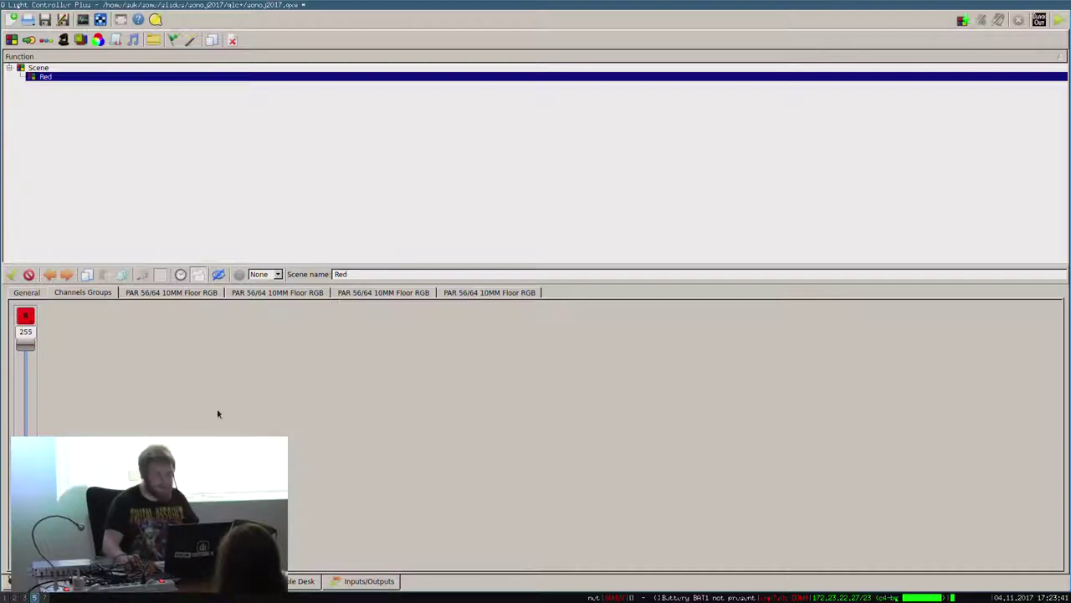
click(36, 294)
Create another scene named FullLigh and enable the Master channel group in it.
right_click(54, 138)
click(106, 195)
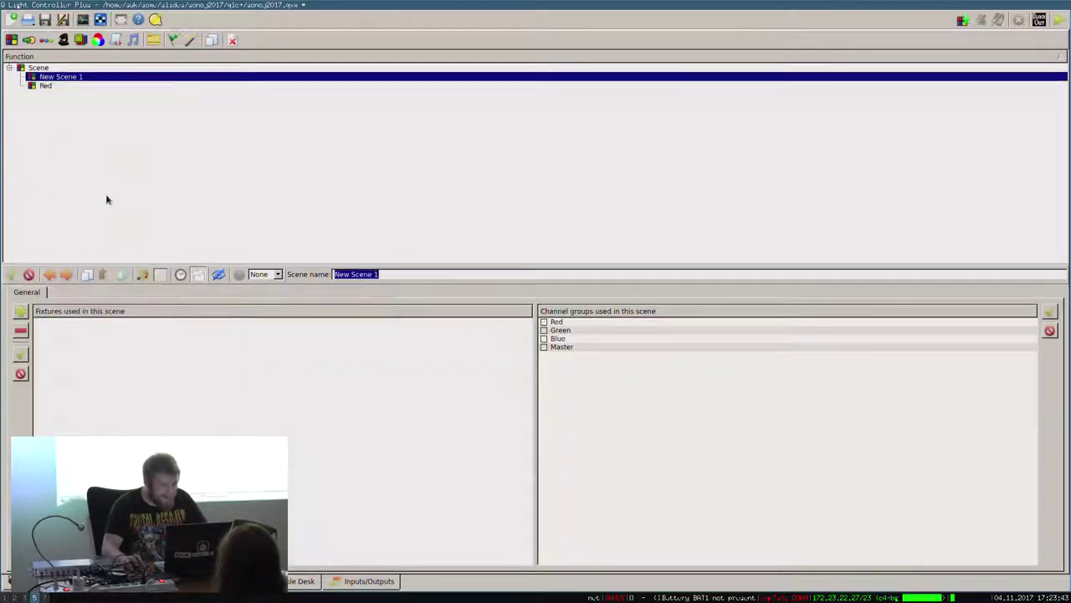
text(Full)
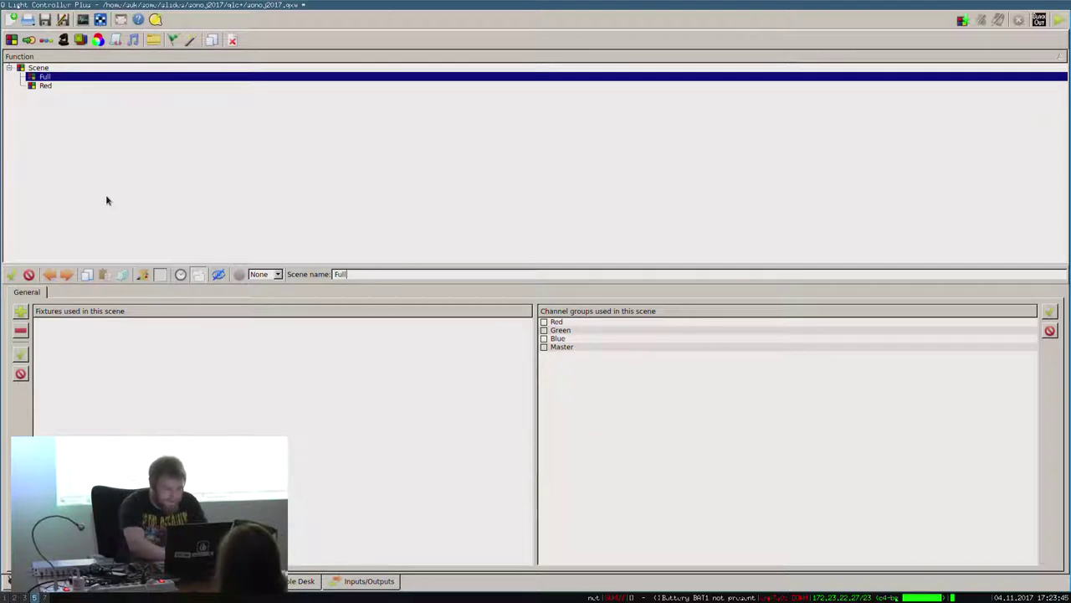
text(Ligh)
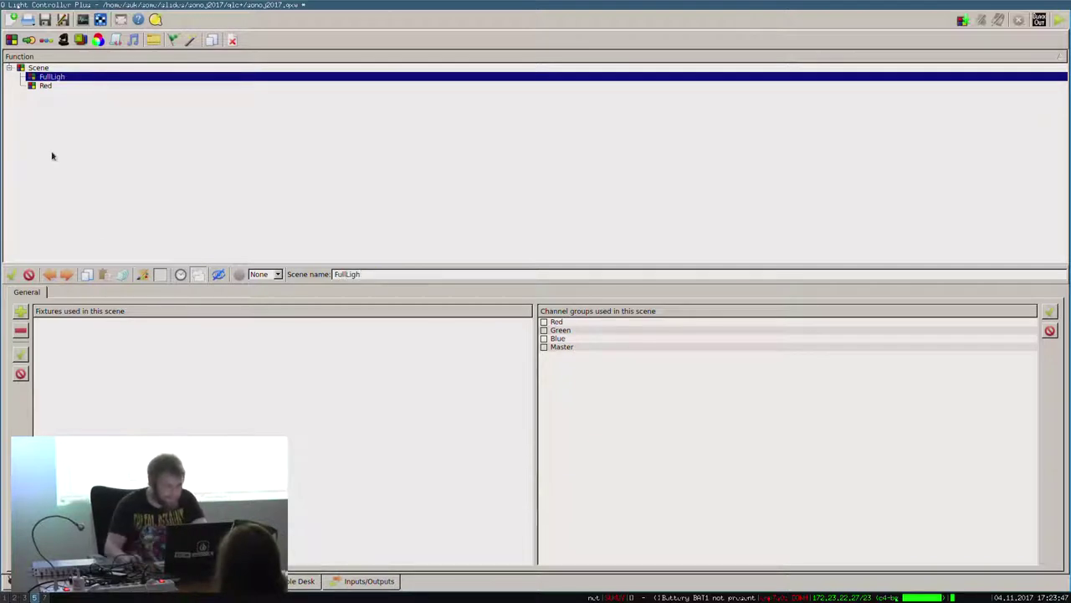
click(544, 347)
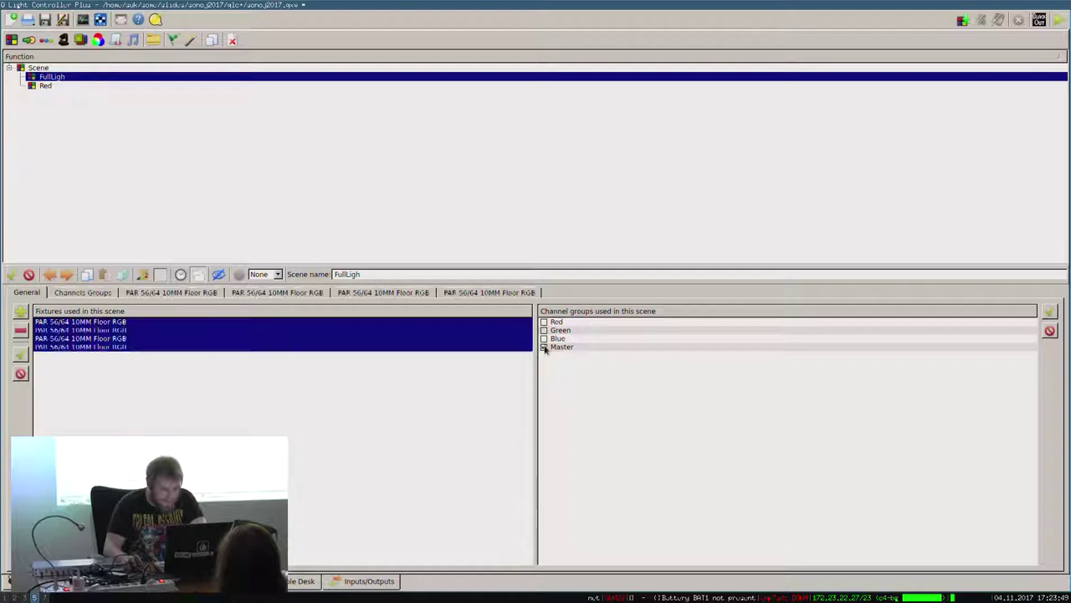
click(71, 293)
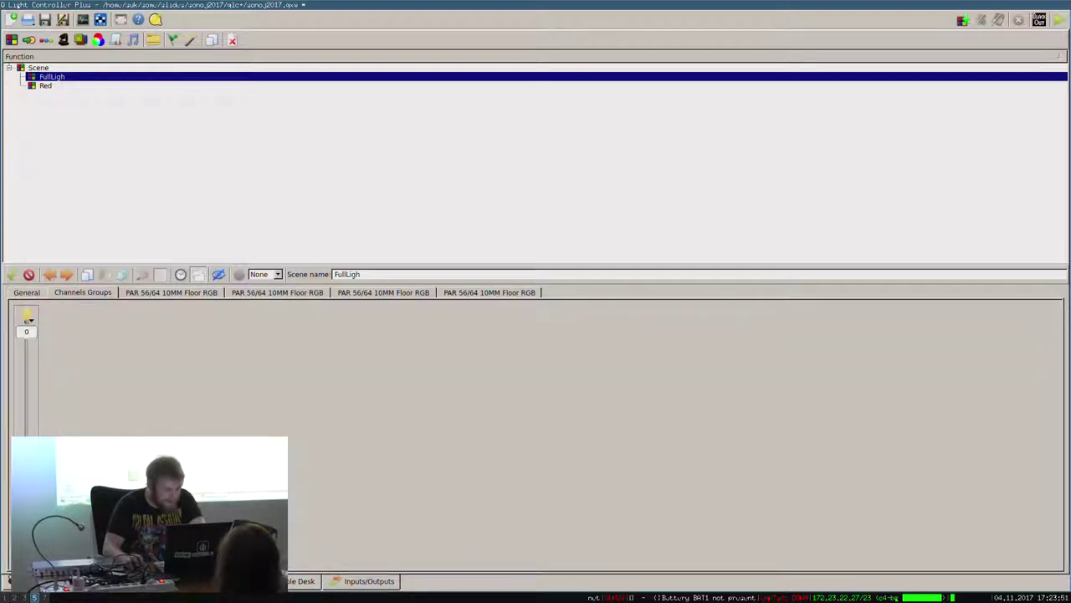
click(36, 293)
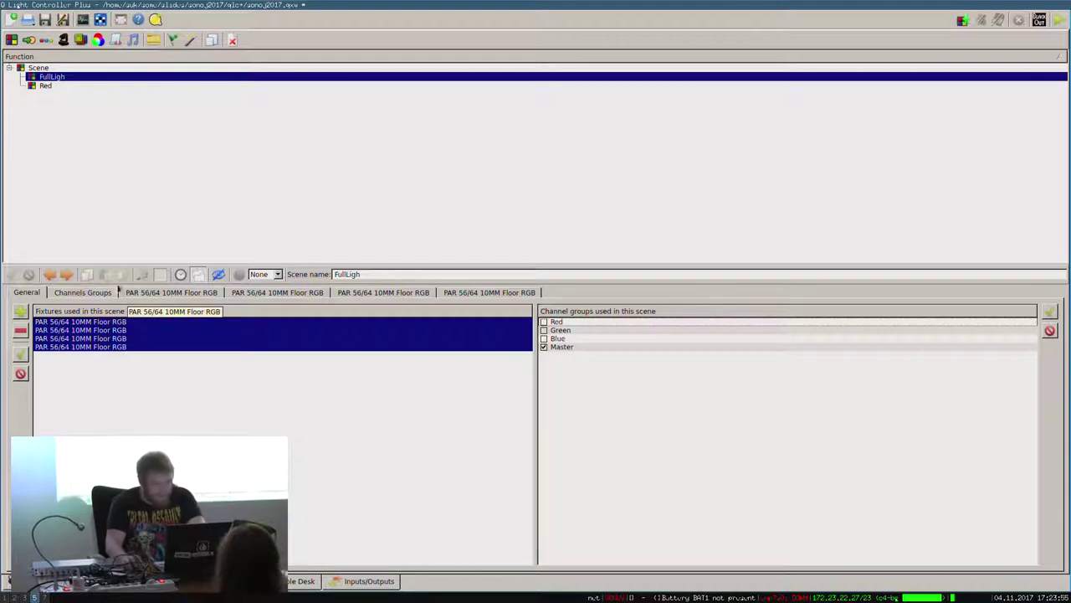
Compare the fixtures and channel groups used in the FullLigh and Red scenes.
click(46, 85)
click(52, 76)
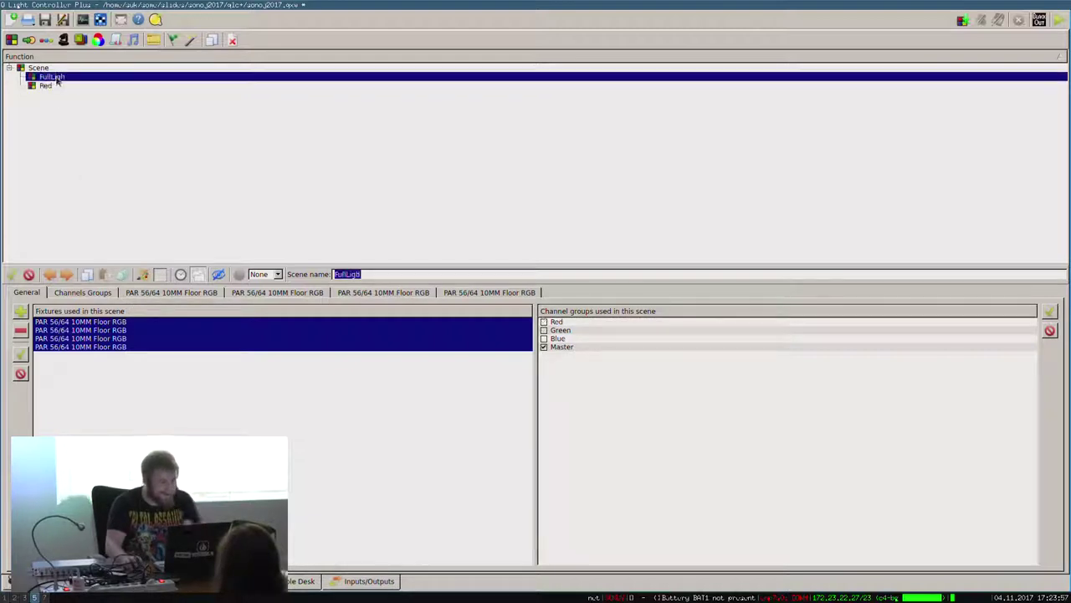
click(46, 85)
click(52, 76)
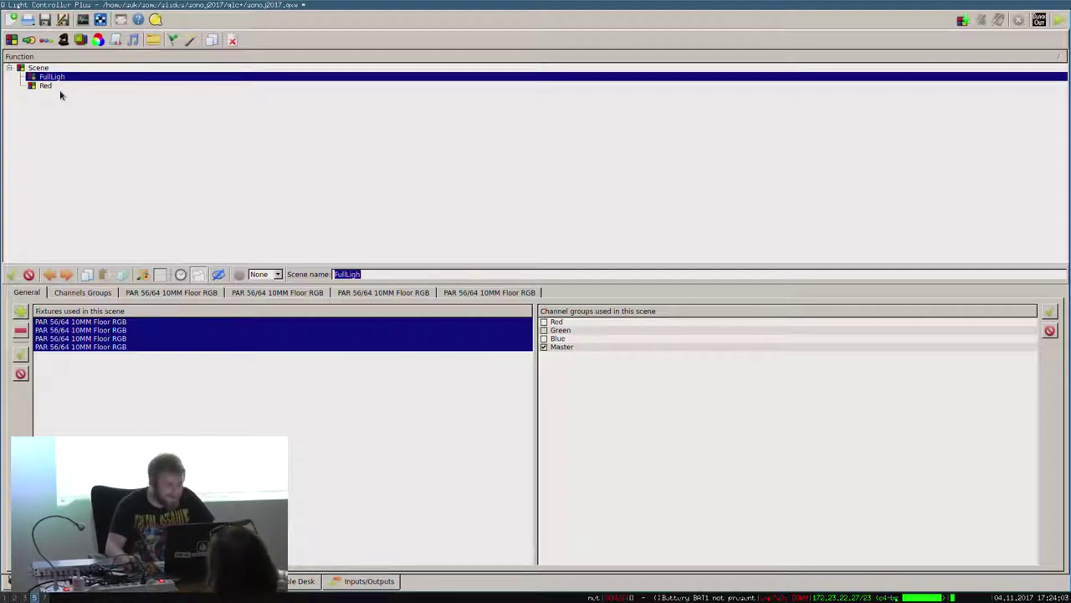
click(45, 85)
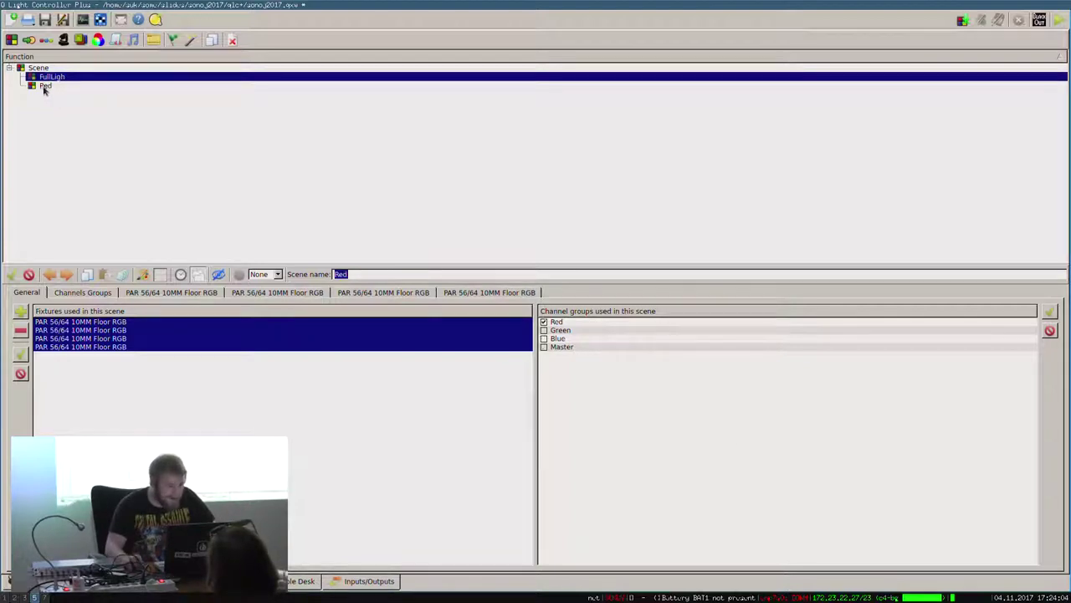
Enable the Master channel group in the Red scene and set its level to 255.
click(544, 347)
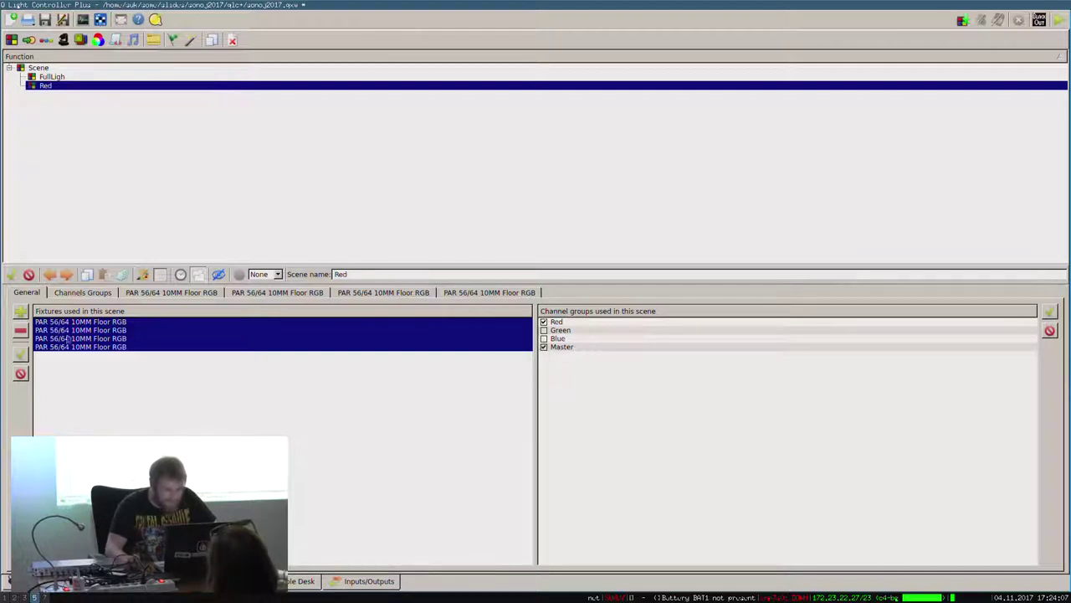
click(63, 293)
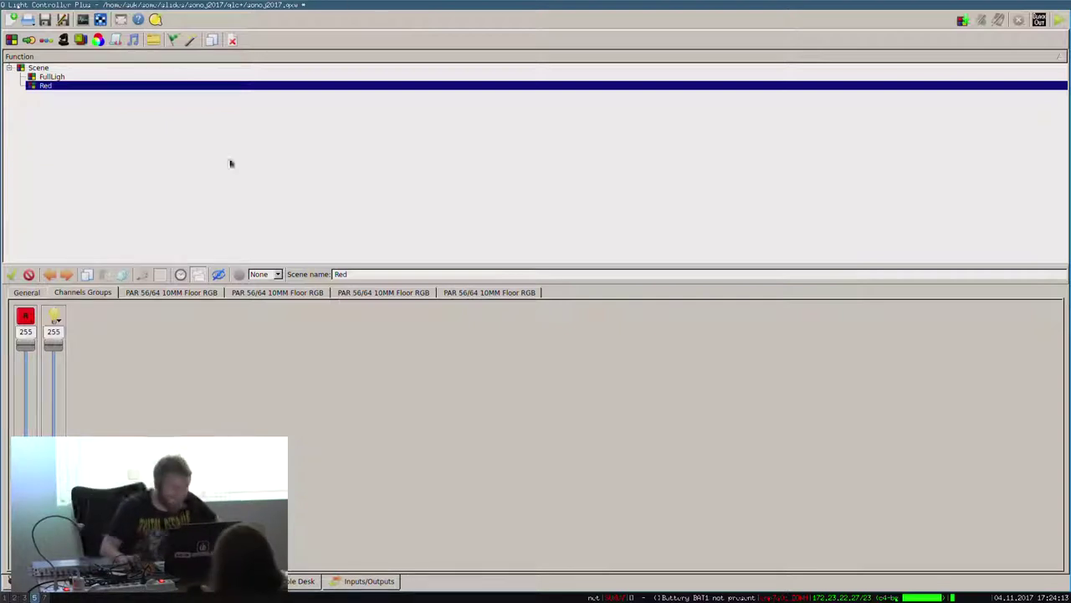
click(35, 293)
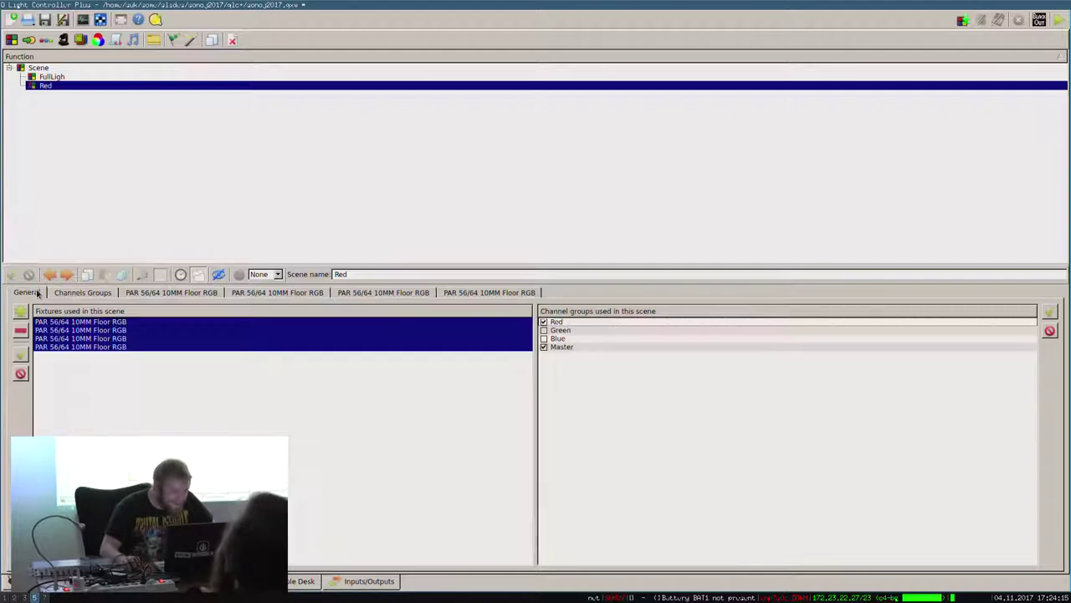
click(72, 297)
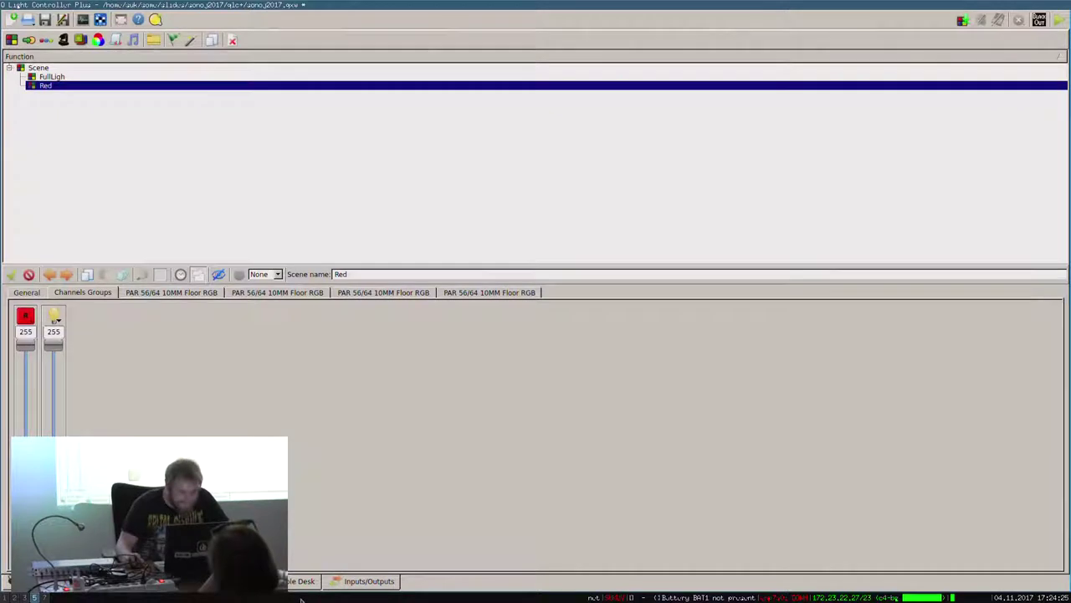
Examine the Universe 1 channel levels and the DMX USB interface's output mapping and mode options.
click(297, 585)
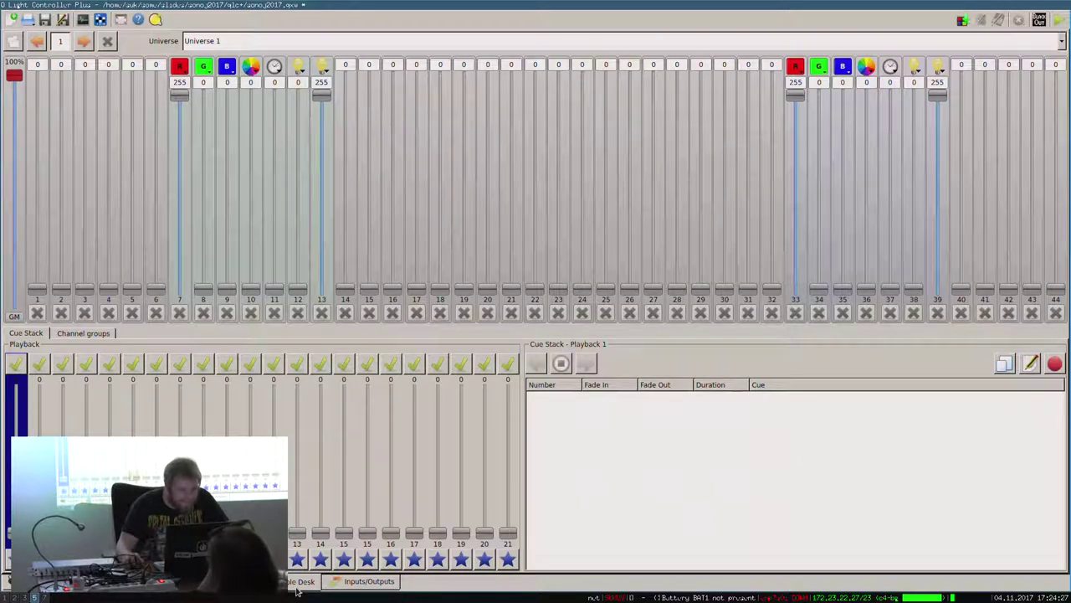
click(362, 584)
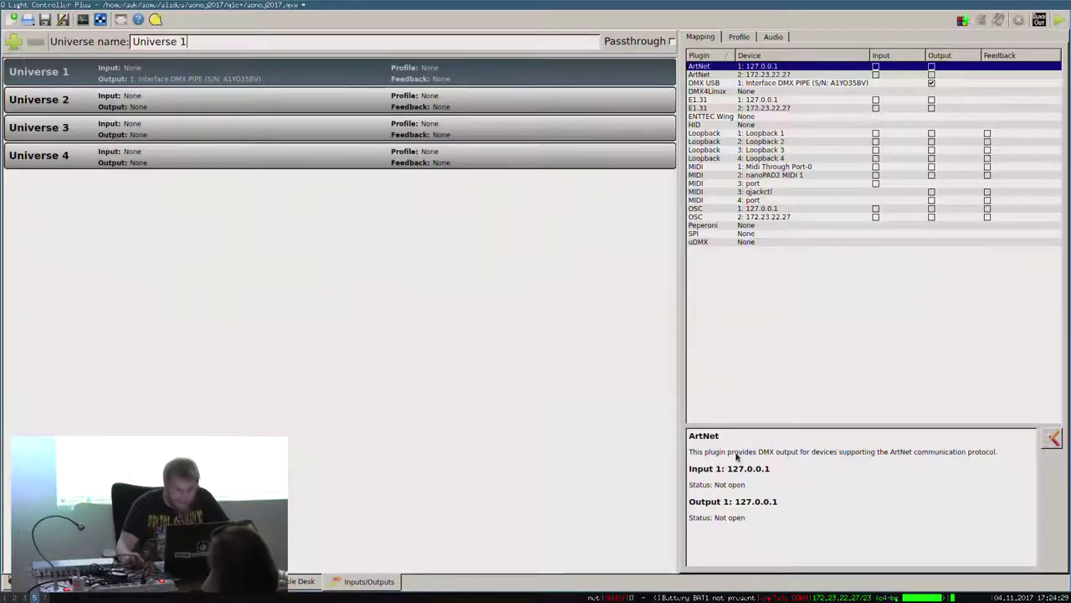
click(759, 85)
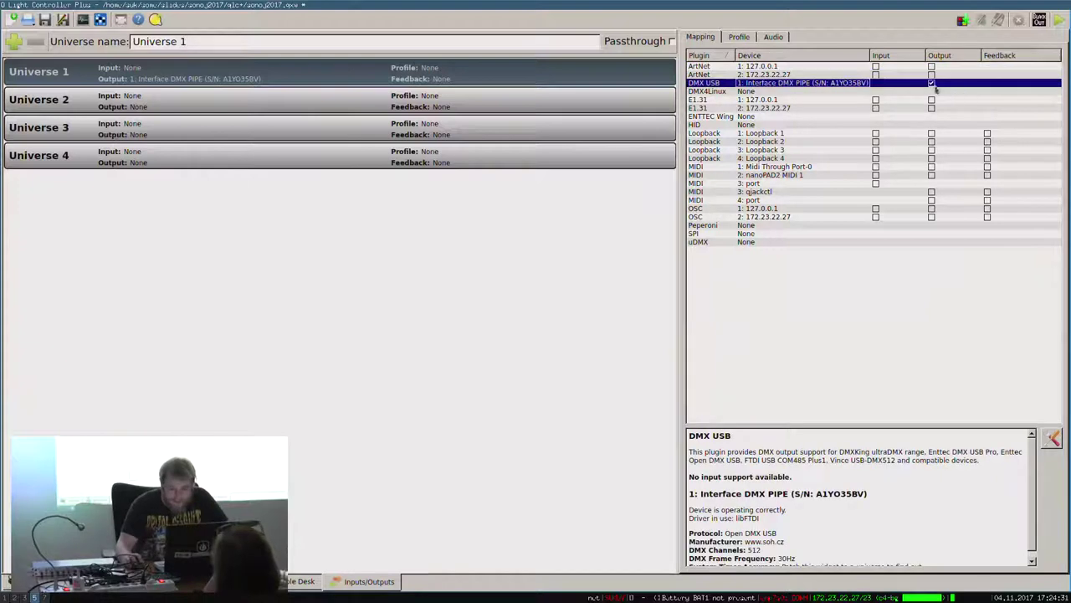
click(1052, 437)
click(707, 234)
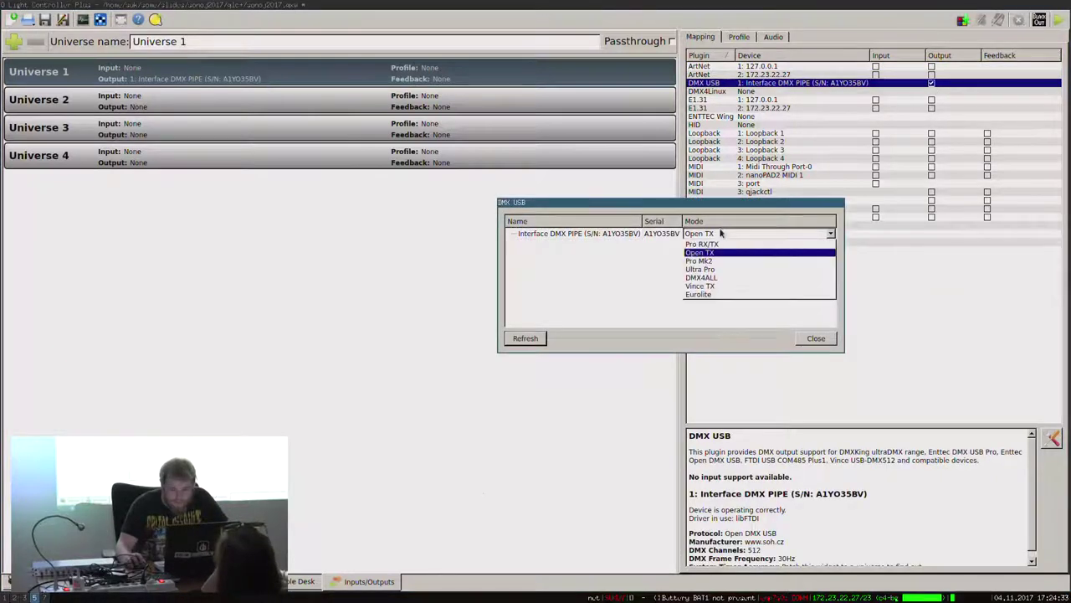
click(721, 235)
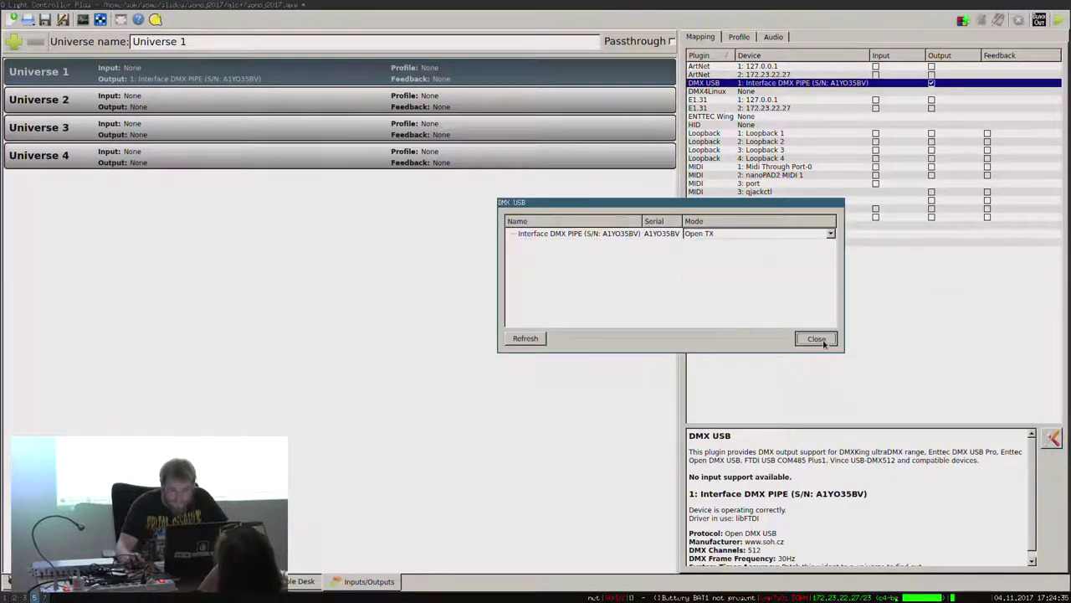
click(815, 339)
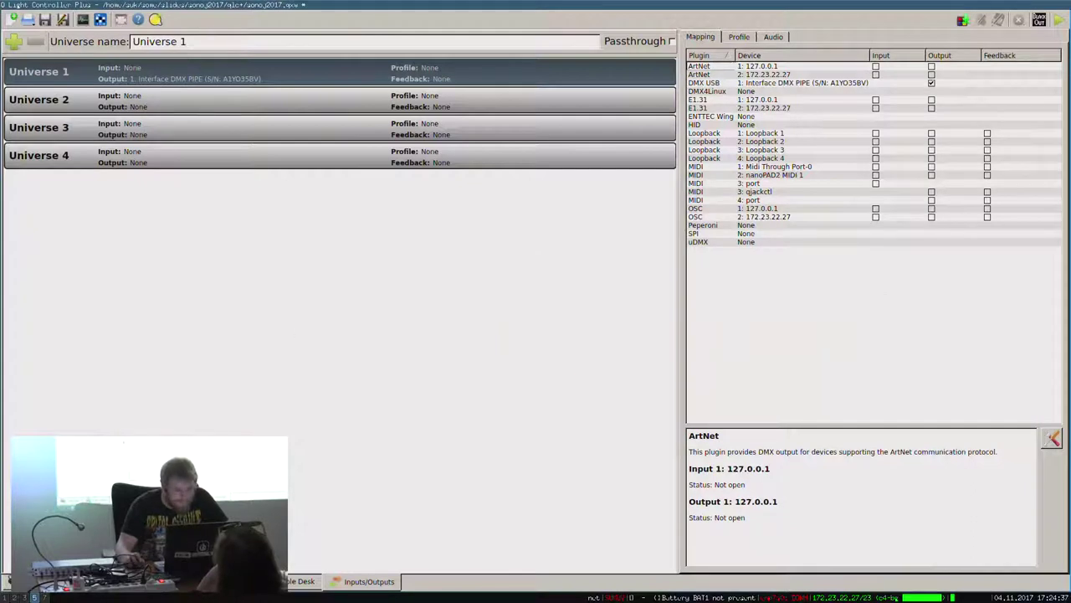
With the Red scene selected, manually override Universe 1 channels 7 and 9 on the simple desk, leaving them at 255 and 0.
click(113, 584)
click(59, 85)
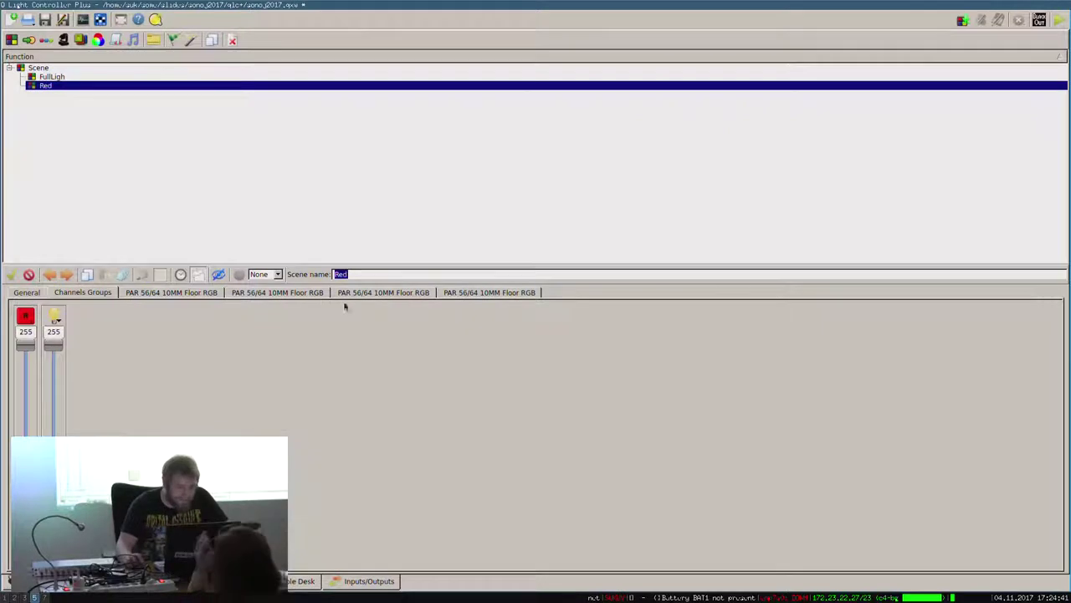
click(285, 588)
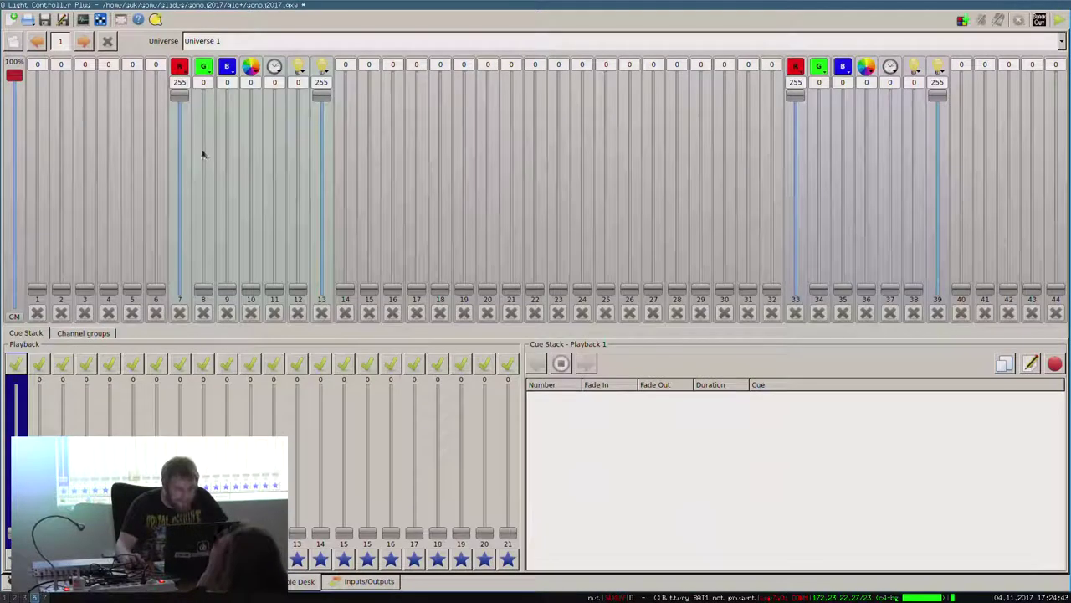
drag(181, 98, 224, 358)
drag(227, 223, 227, 289)
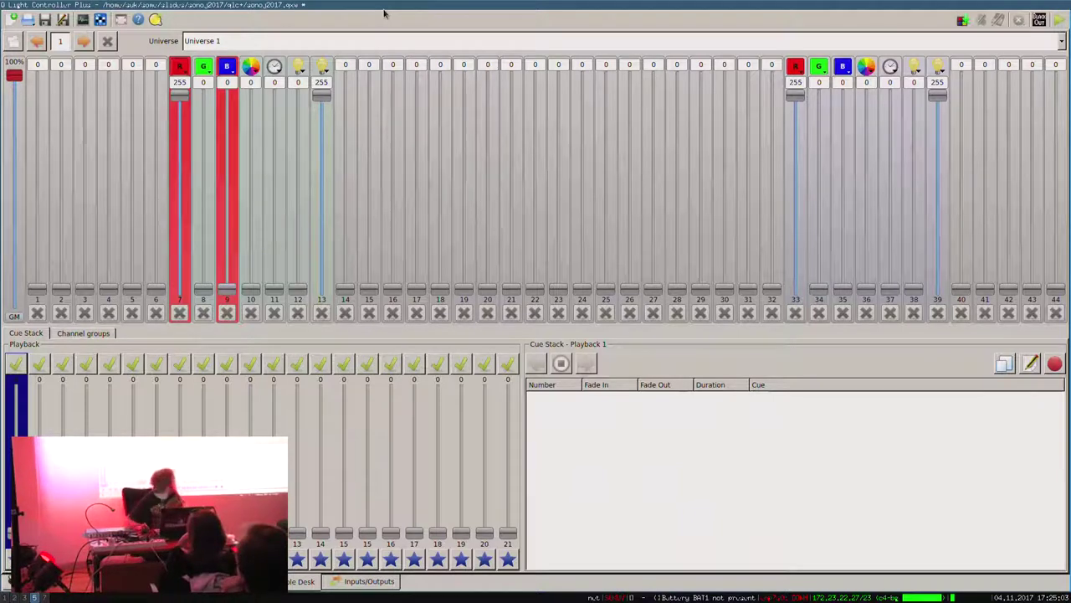
Delete the FullLigh scene from the function list.
click(87, 581)
click(78, 76)
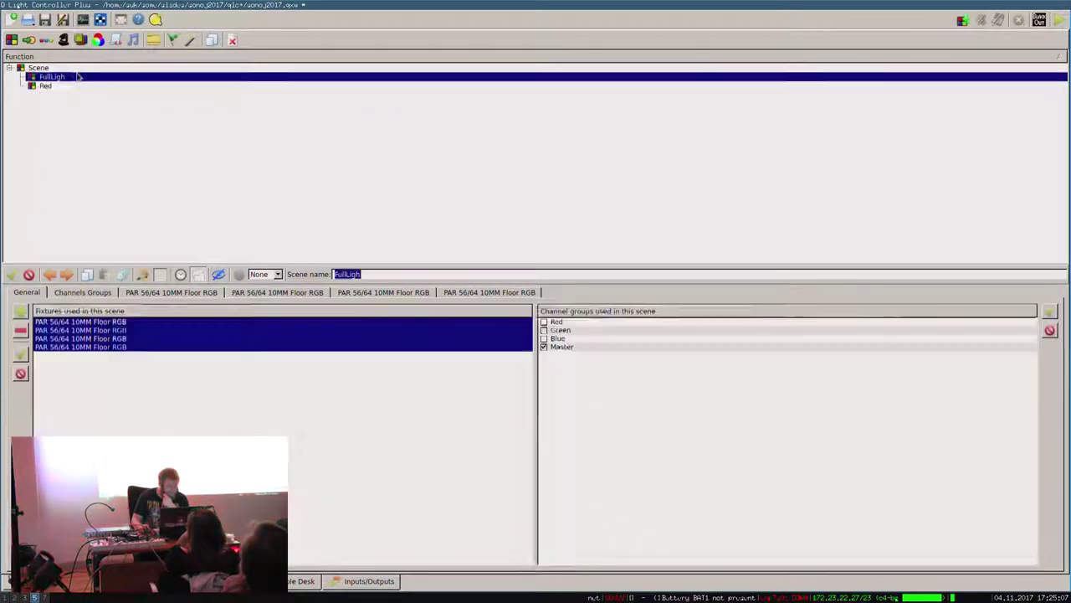
click(56, 87)
click(60, 77)
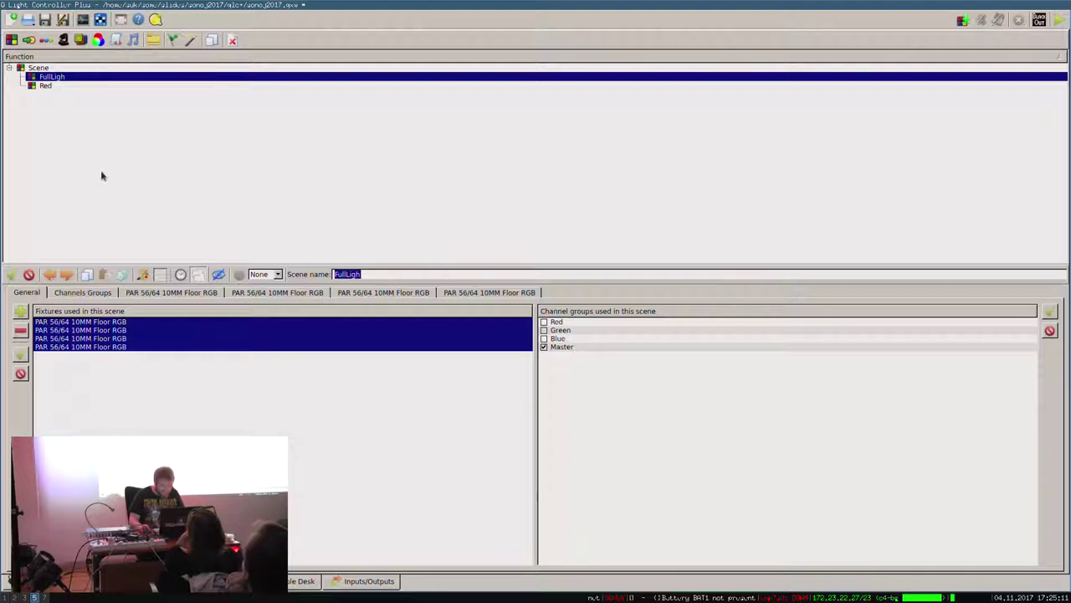
click(49, 86)
key(Up)
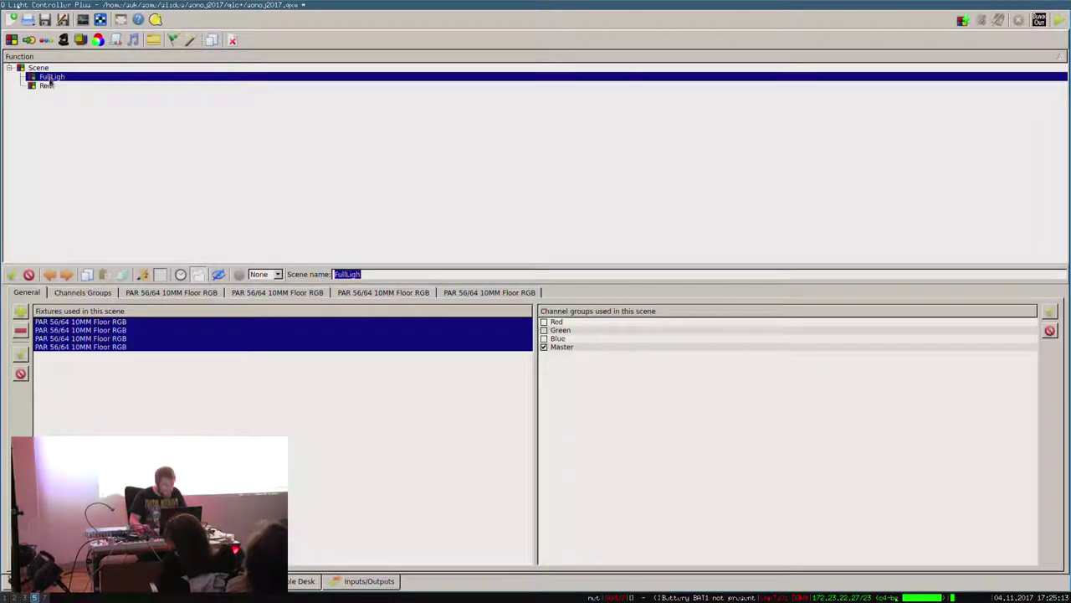
right_click(50, 79)
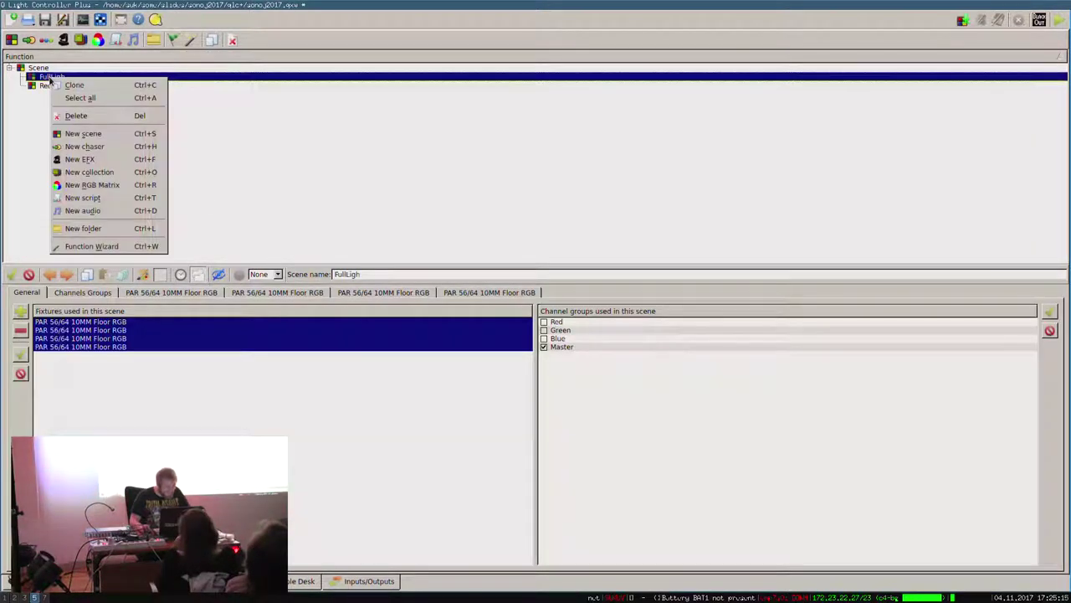
click(84, 114)
click(507, 289)
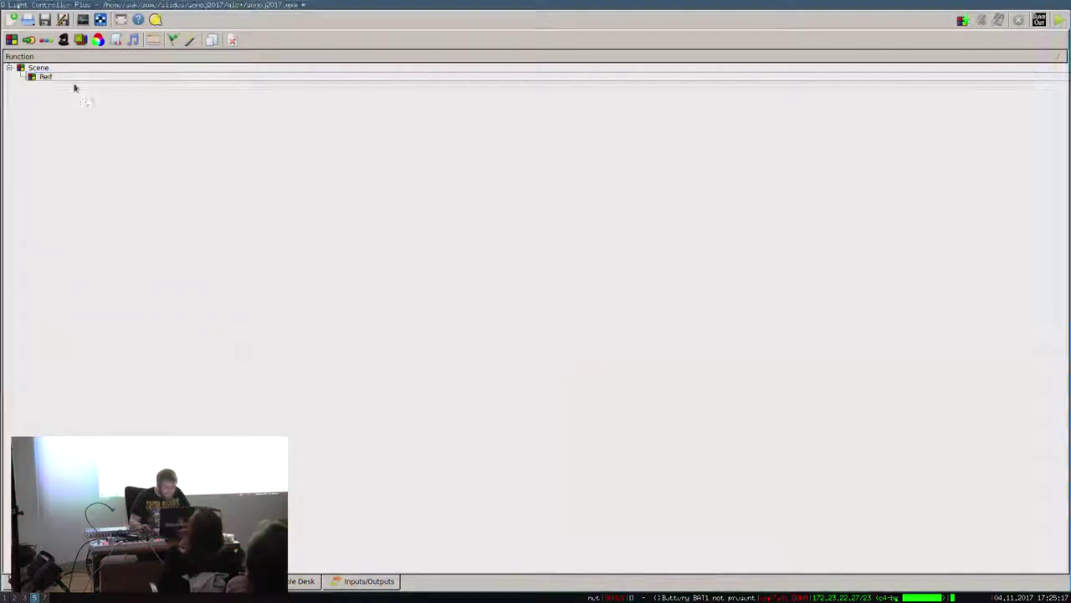
Create a new scene named Blue scene that uses the Blue channel group at level 255.
right_click(63, 101)
click(94, 157)
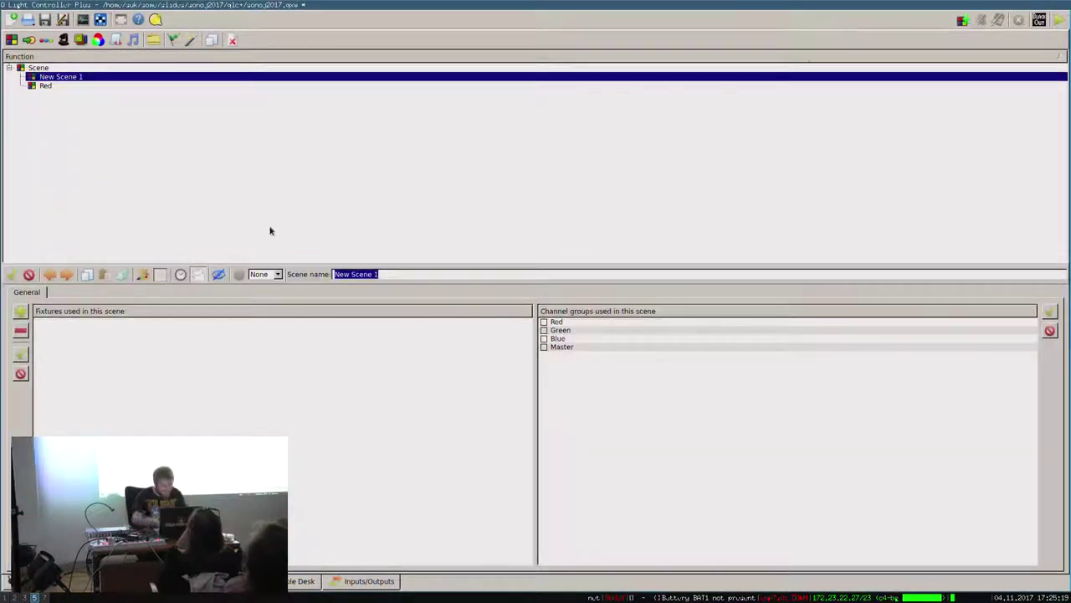
text(Blue scen)
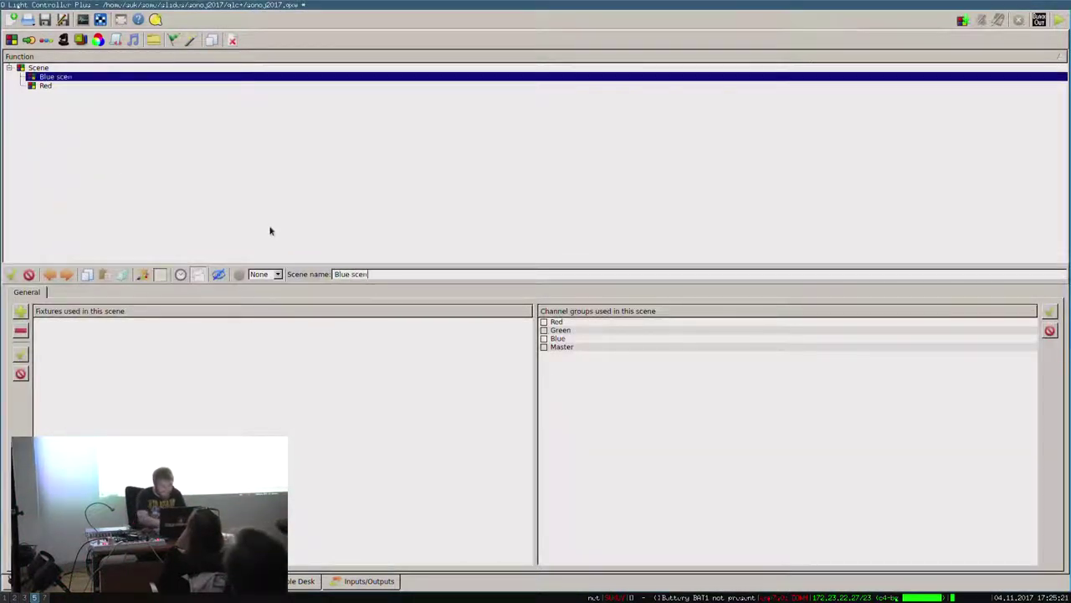
click(544, 338)
click(99, 292)
drag(25, 556, 28, 306)
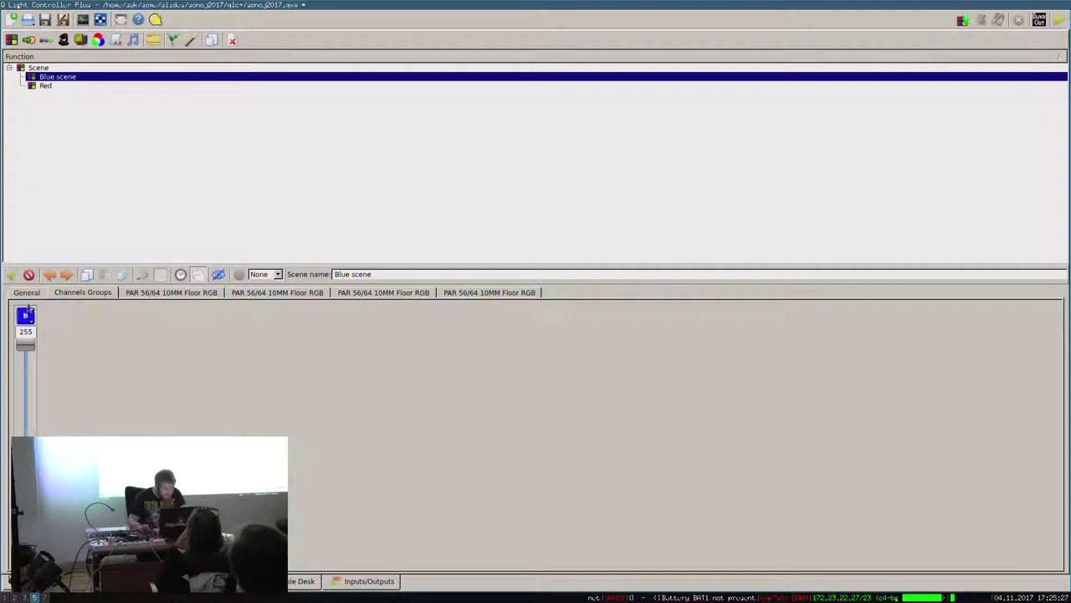
Add the Master channel group to the Blue scene and set its level to 255.
click(26, 292)
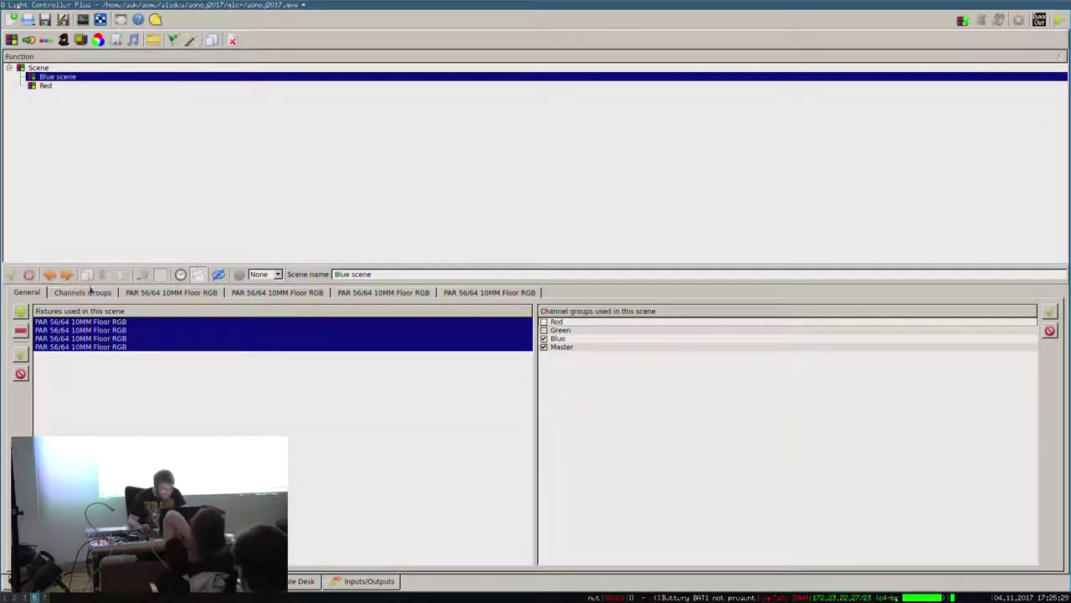
click(91, 293)
drag(53, 423, 68, 309)
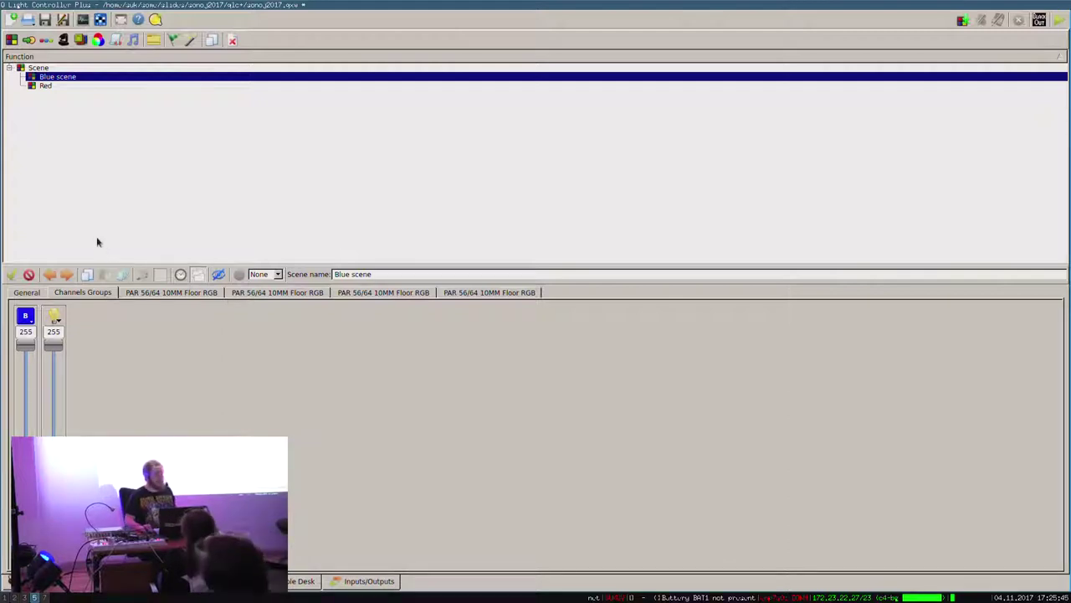
Create a scene named Green that uses the Green and Master channel groups, both at level 255.
right_click(72, 133)
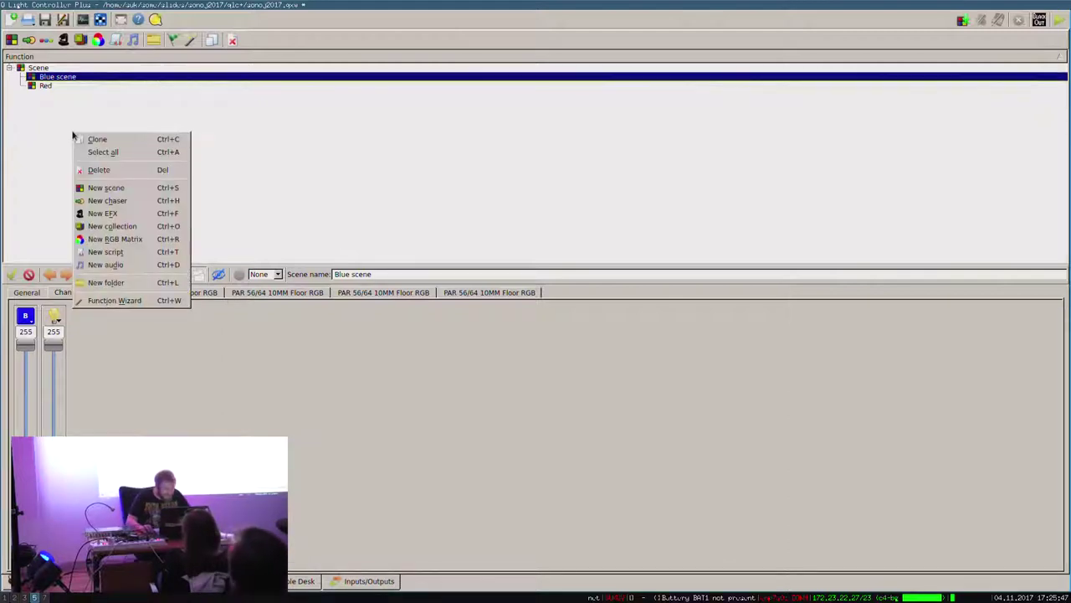
click(109, 189)
text(Green)
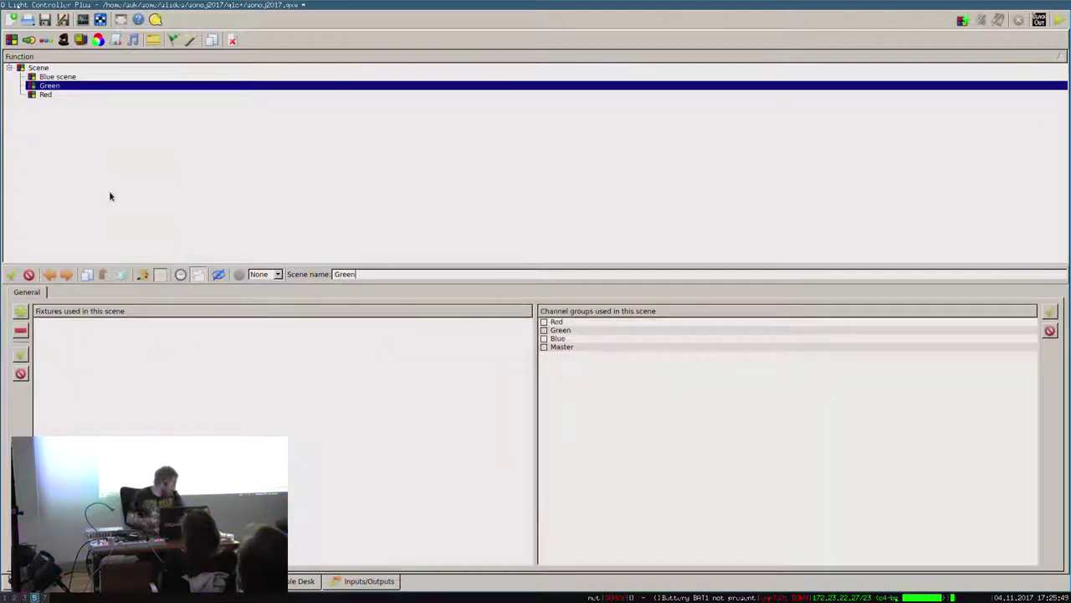
click(544, 329)
click(544, 346)
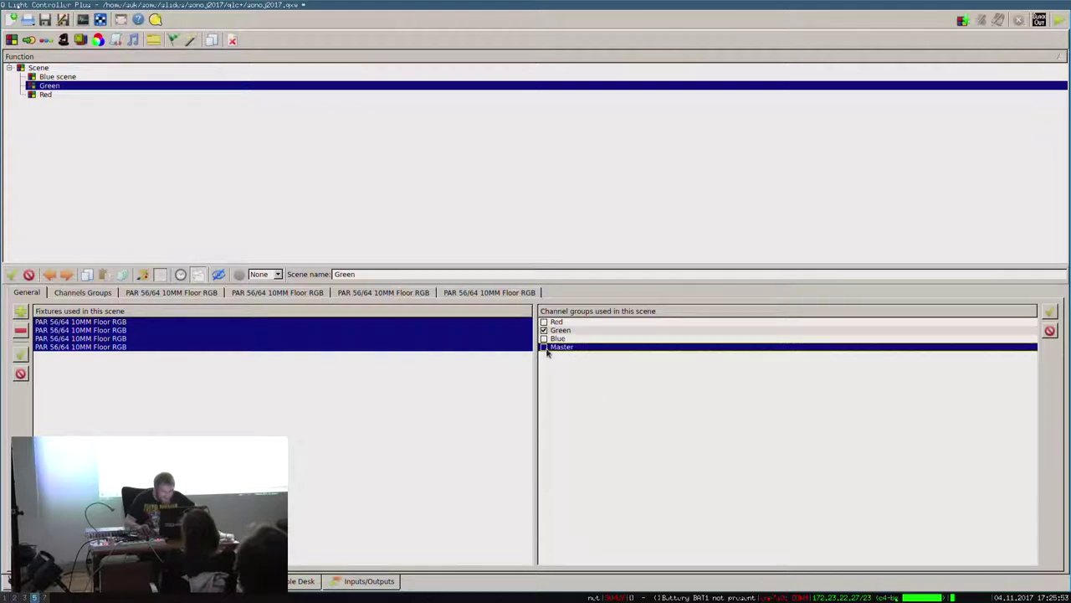
click(88, 295)
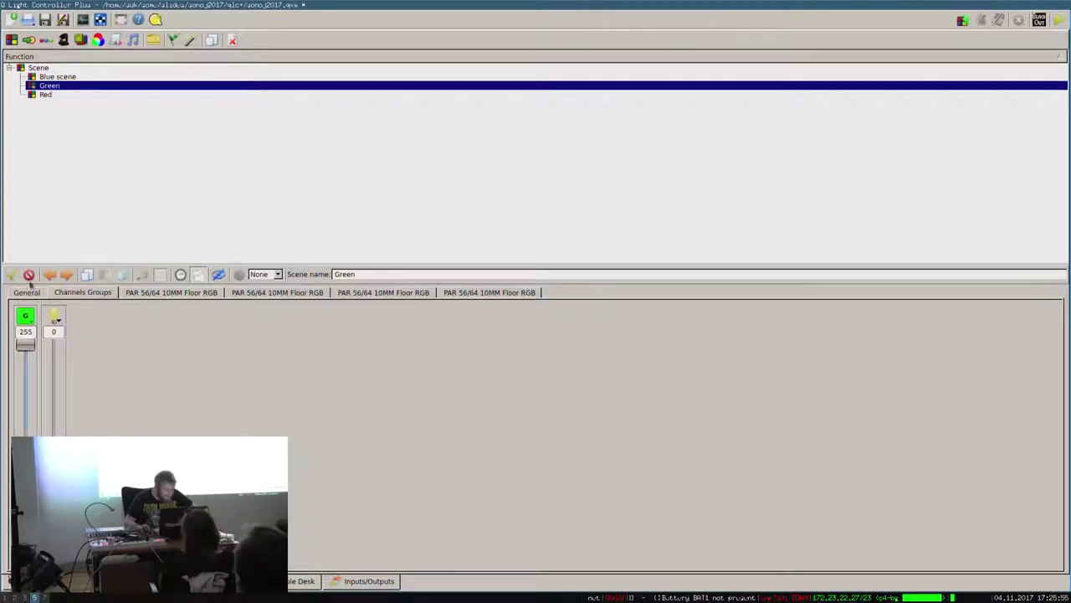
drag(52, 434, 52, 350)
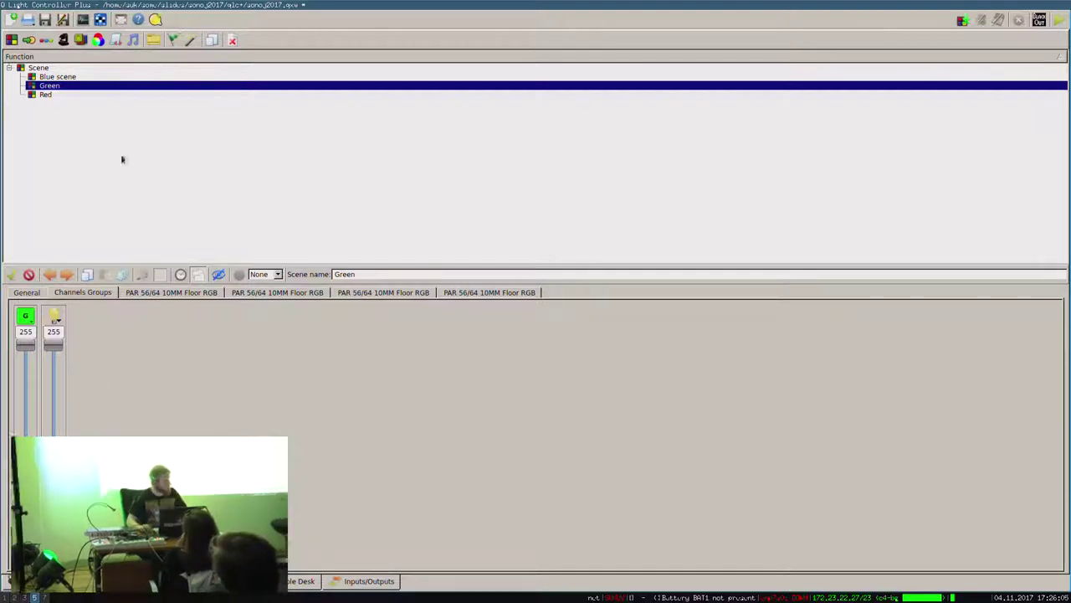
click(93, 109)
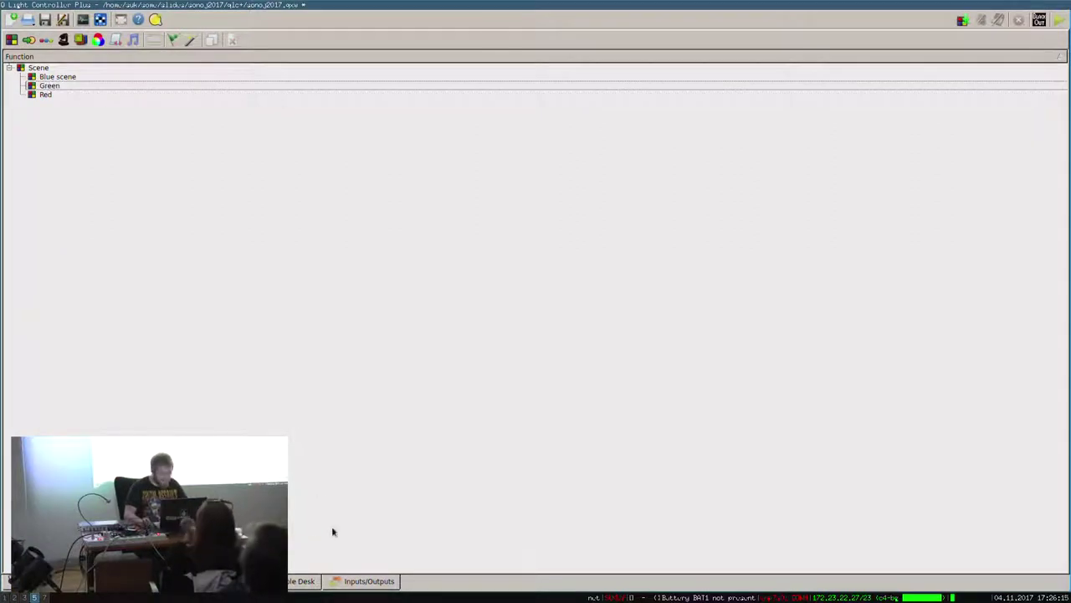
Add three buttons side by side in a row on the empty virtual console.
click(300, 581)
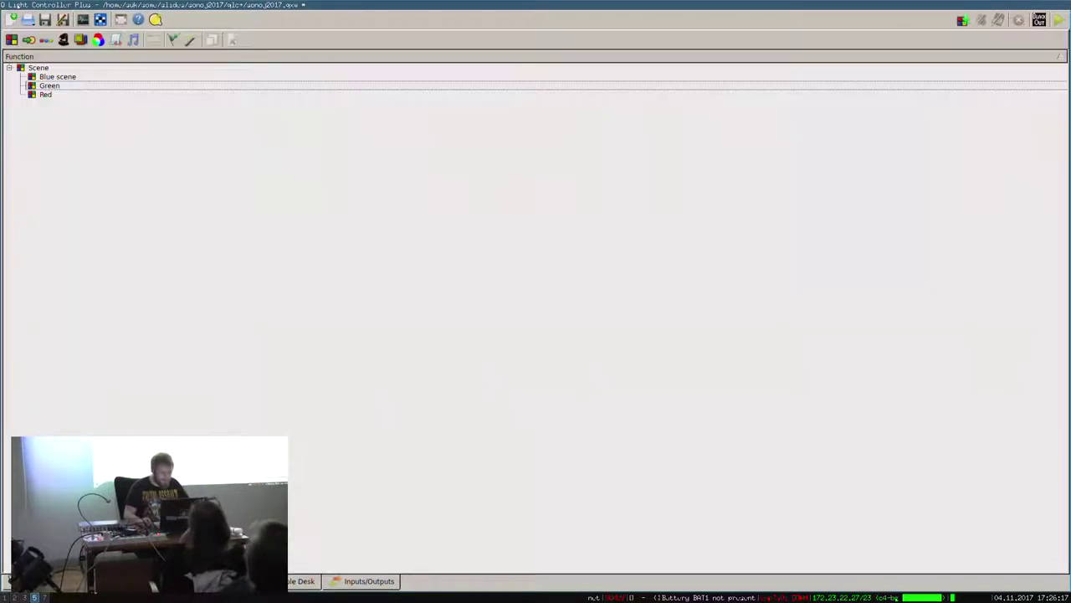
click(300, 581)
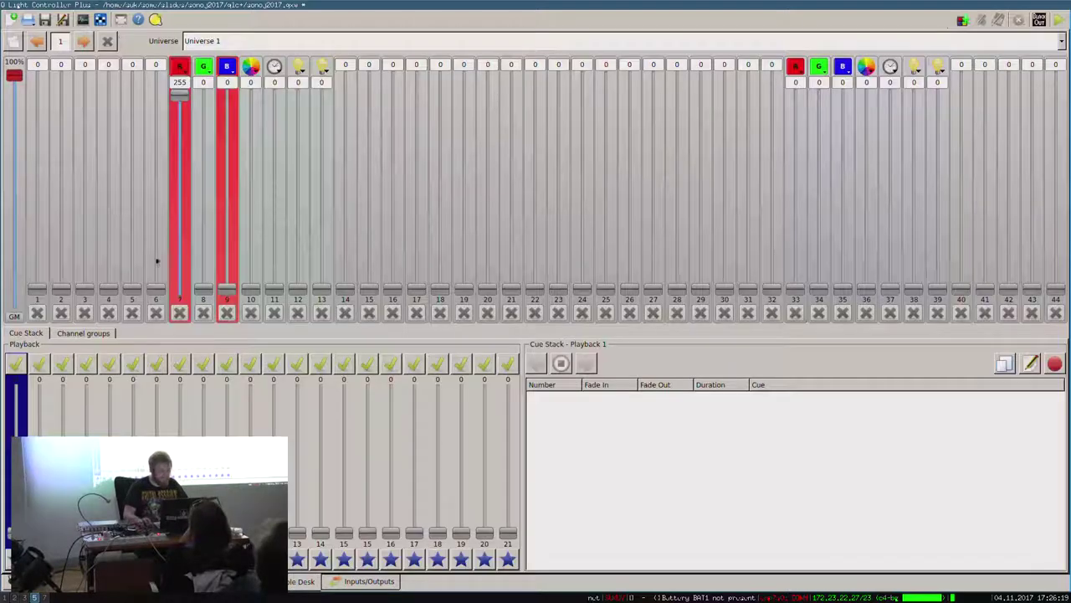
click(224, 586)
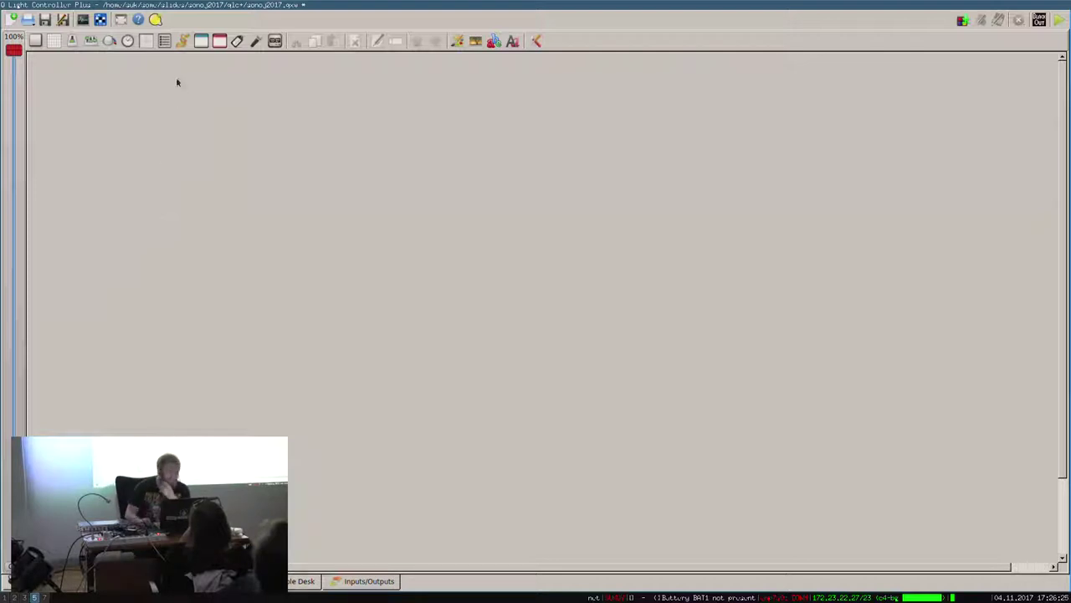
click(35, 41)
drag(171, 222, 157, 153)
click(35, 40)
drag(174, 224, 189, 150)
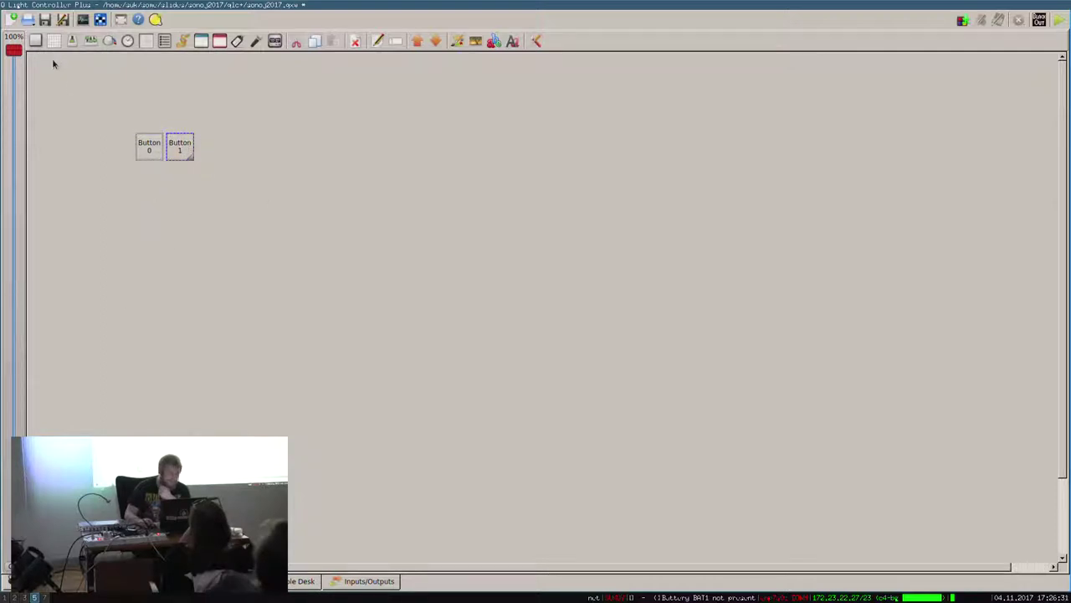
click(35, 40)
drag(165, 218, 209, 146)
Label the three virtual console buttons Red, Green and Blue, in order along the row.
double_click(147, 148)
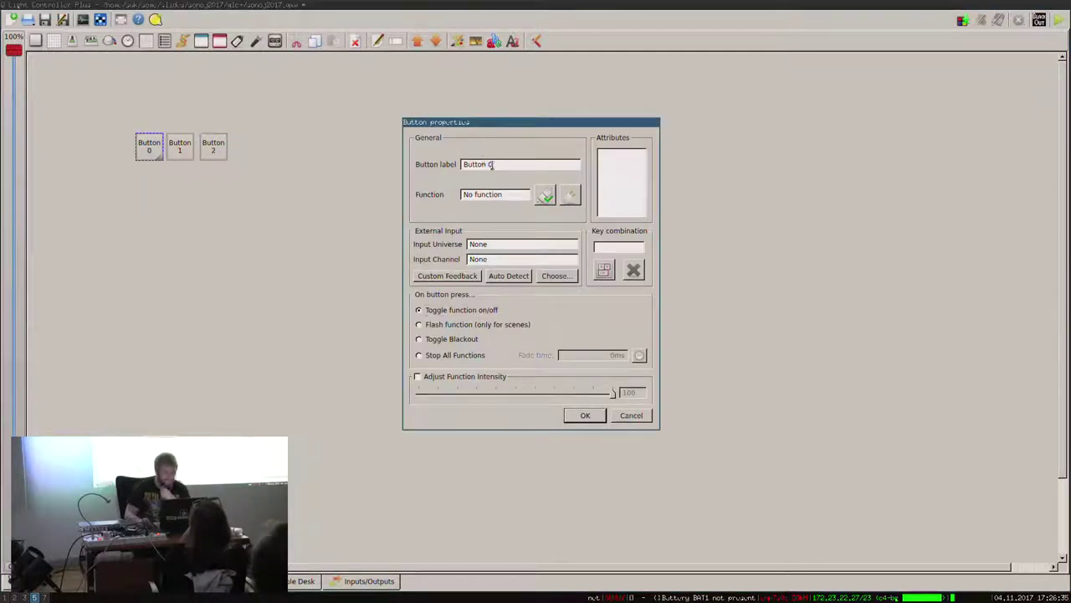
drag(464, 164, 492, 164)
text(Red)
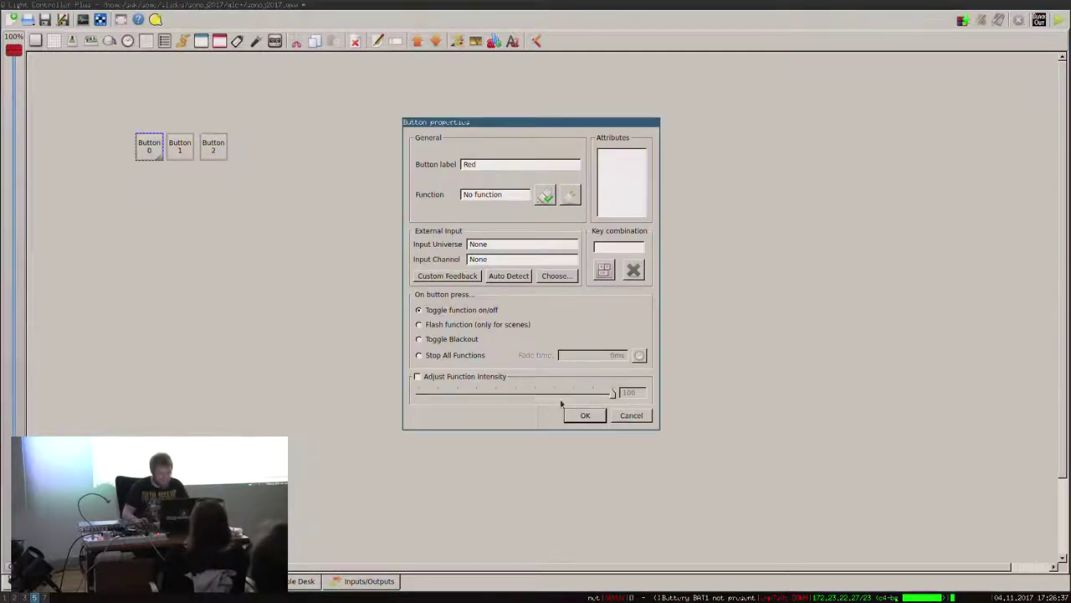
click(584, 414)
double_click(186, 154)
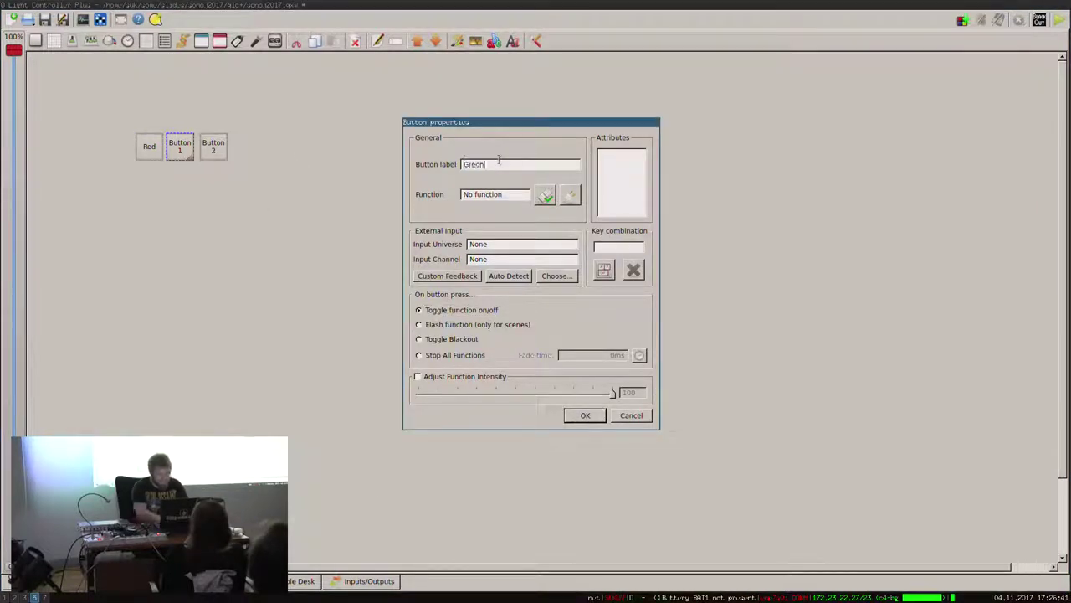
key(Return)
double_click(204, 146)
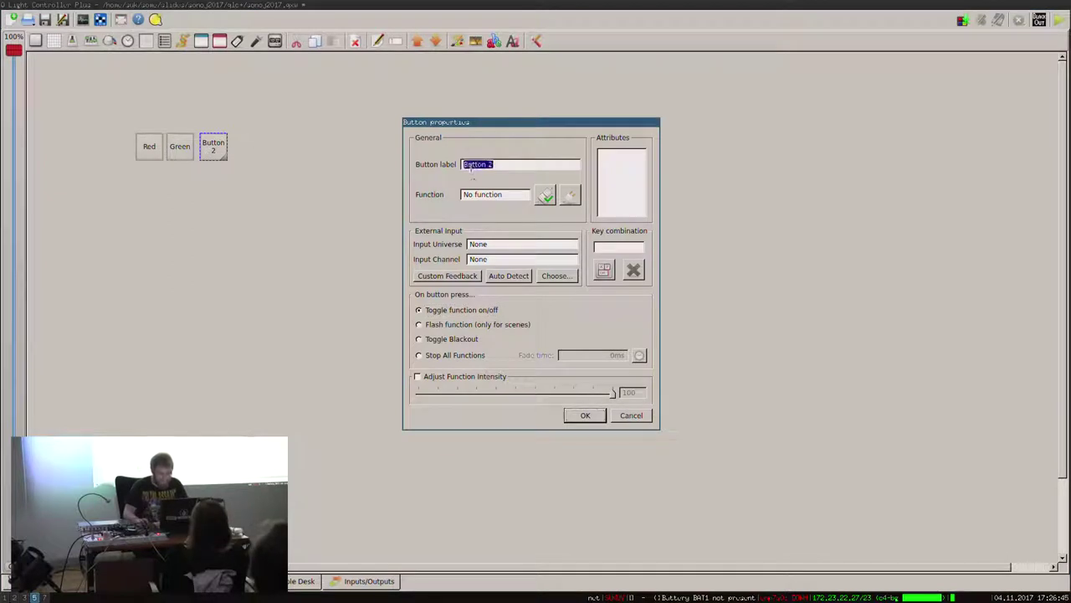
text(Blue)
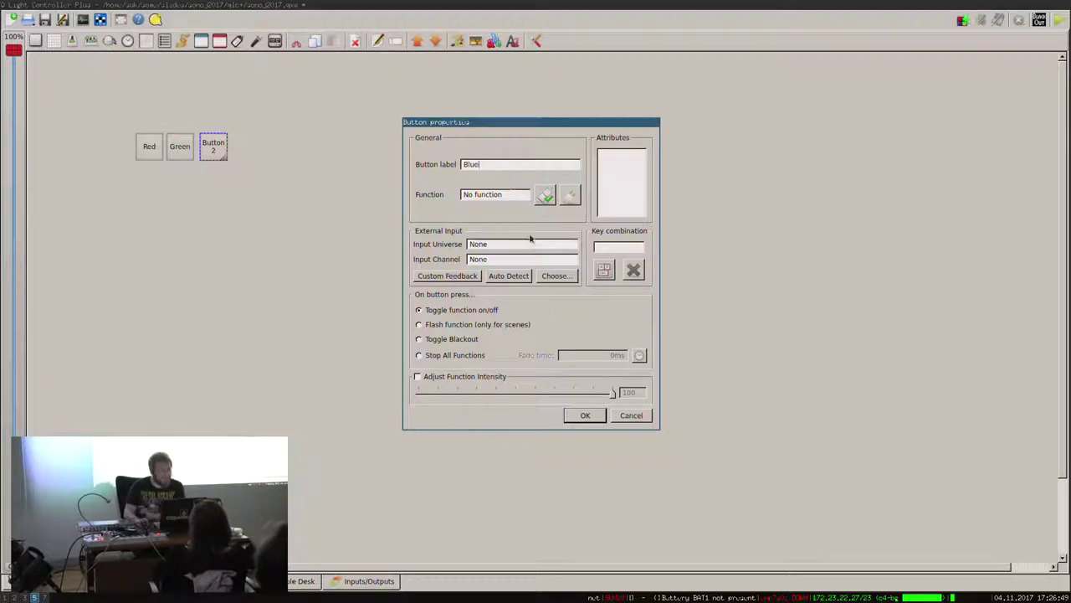
click(589, 418)
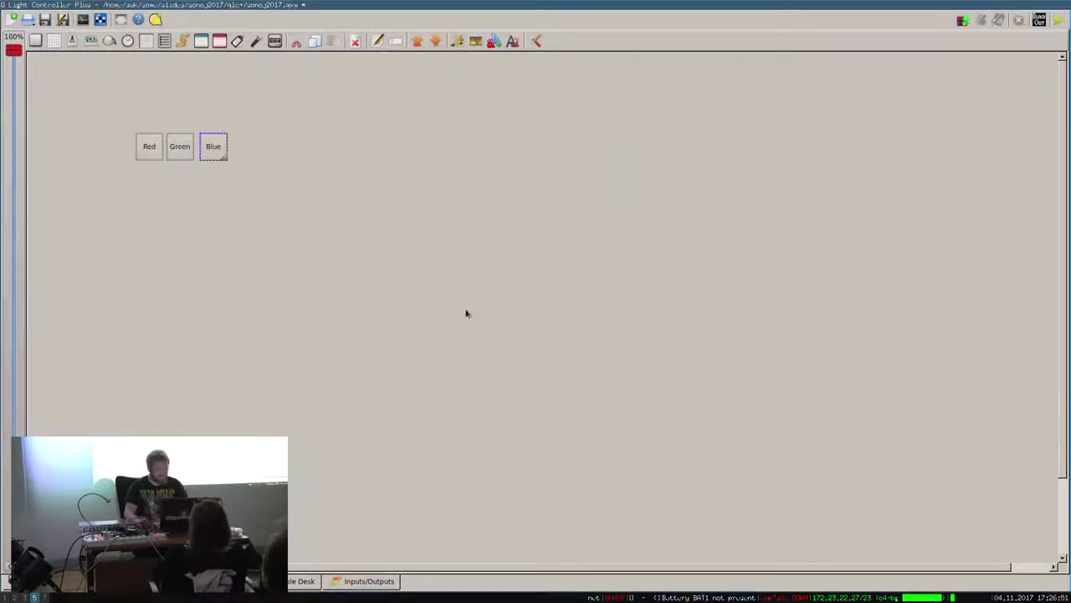
double_click(157, 148)
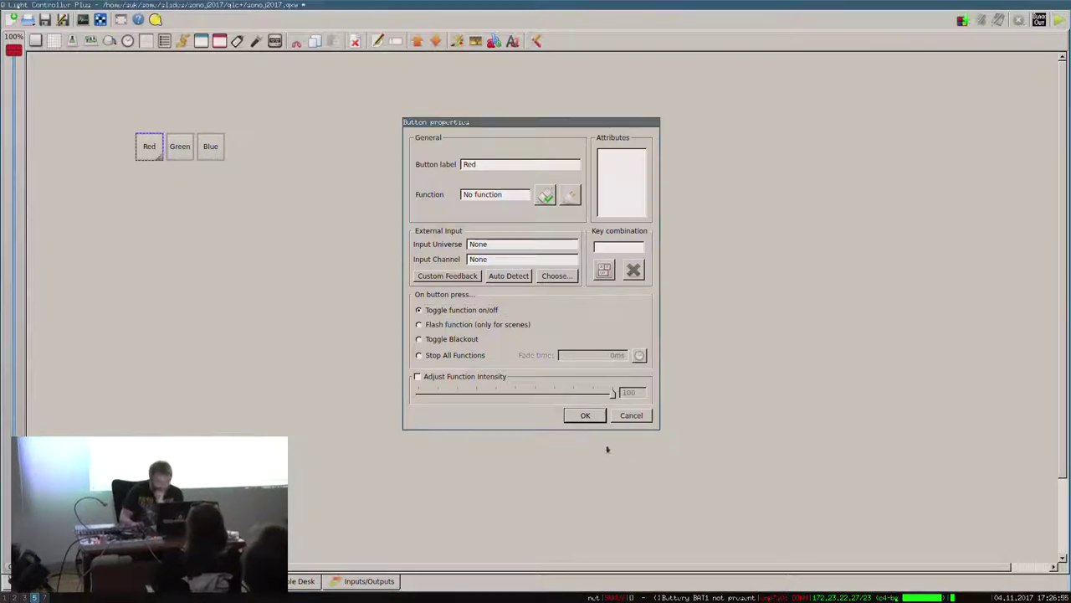
click(587, 417)
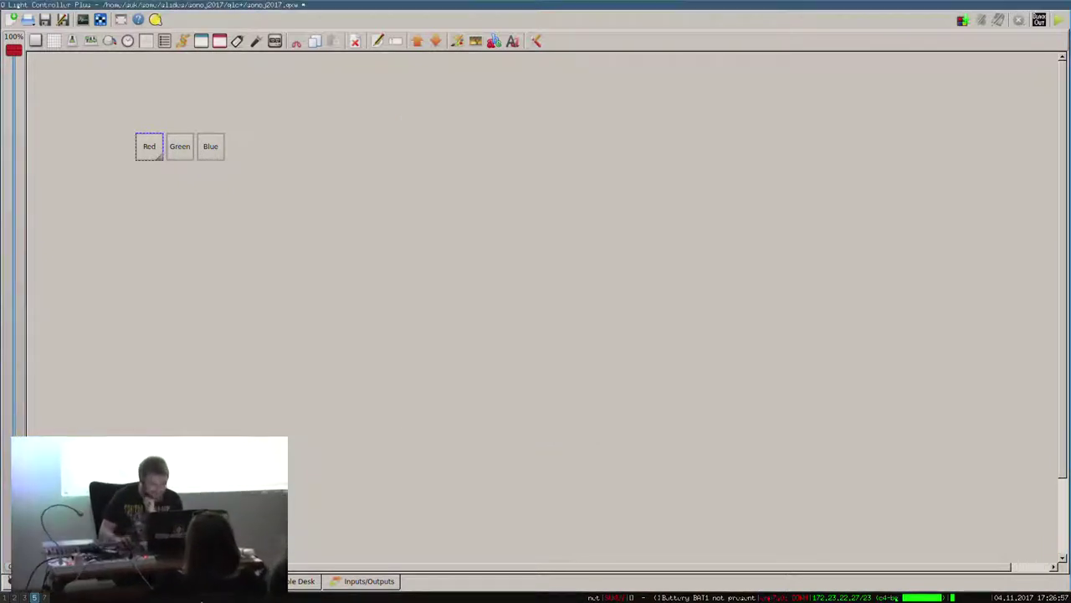
Check the Midi Through Port-0 device in Universe 1's input/output mapping, and switch to Ardour.
click(363, 584)
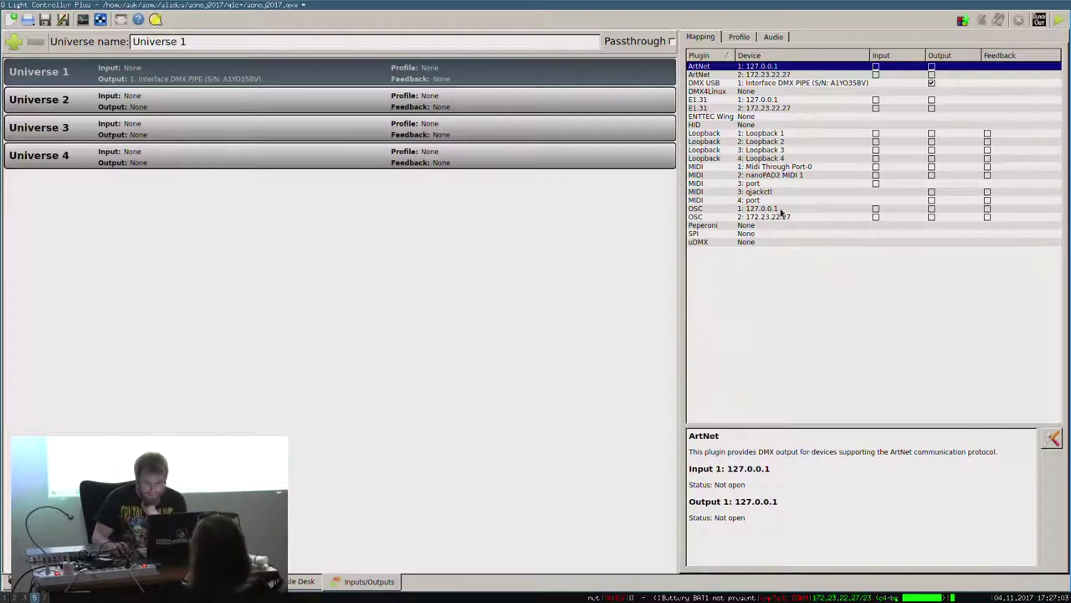
click(785, 167)
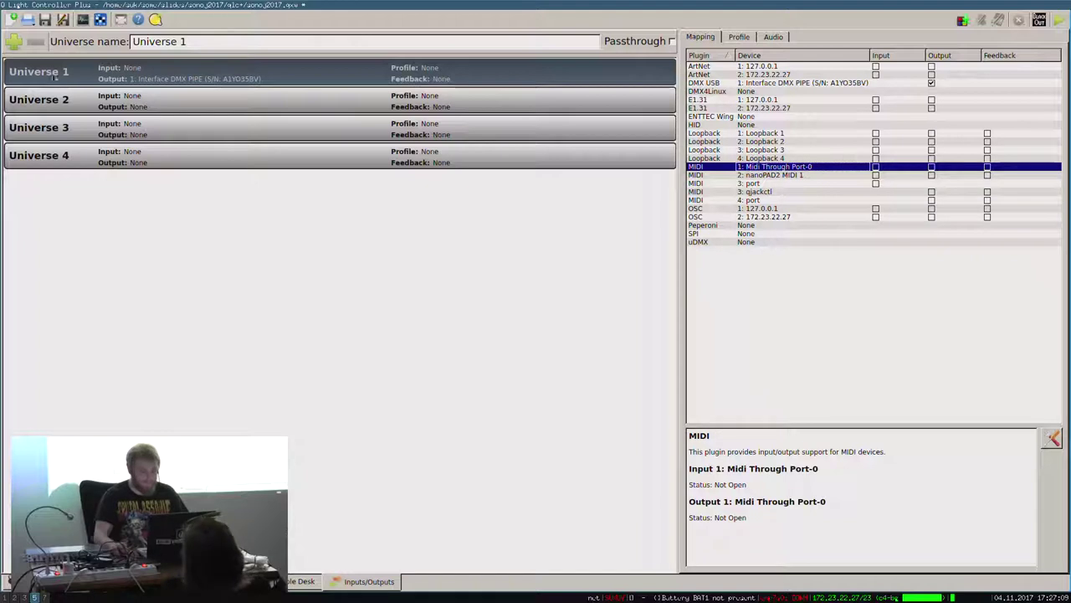
scroll(80, 599, up, 1)
scroll(79, 599, down, 2)
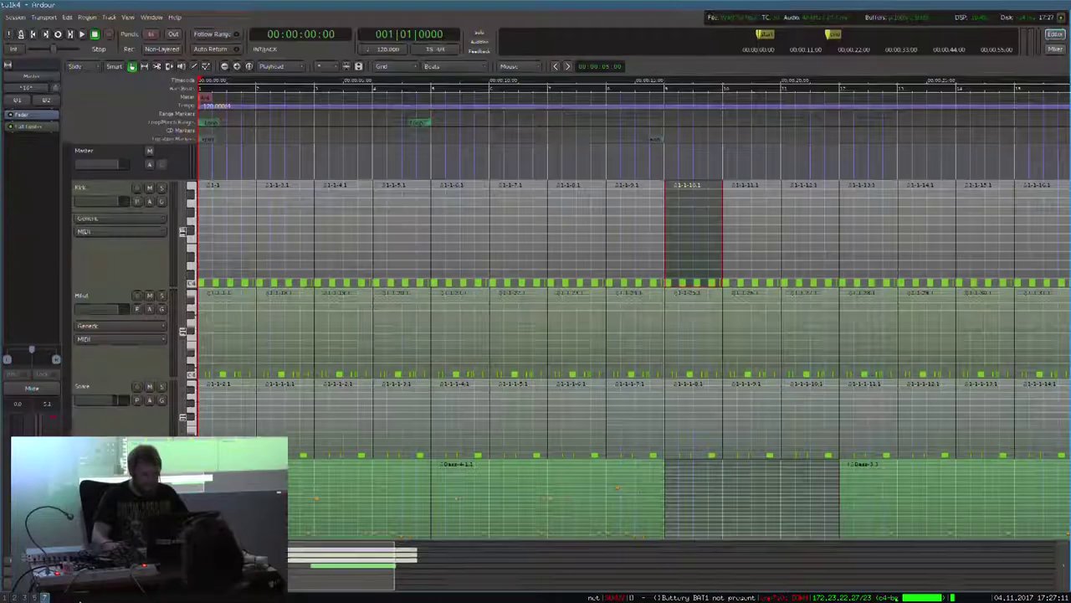
Examine the audio connections from the Ardour tracks, busses and miscellaneous sources, and close the audio connection manager.
click(152, 17)
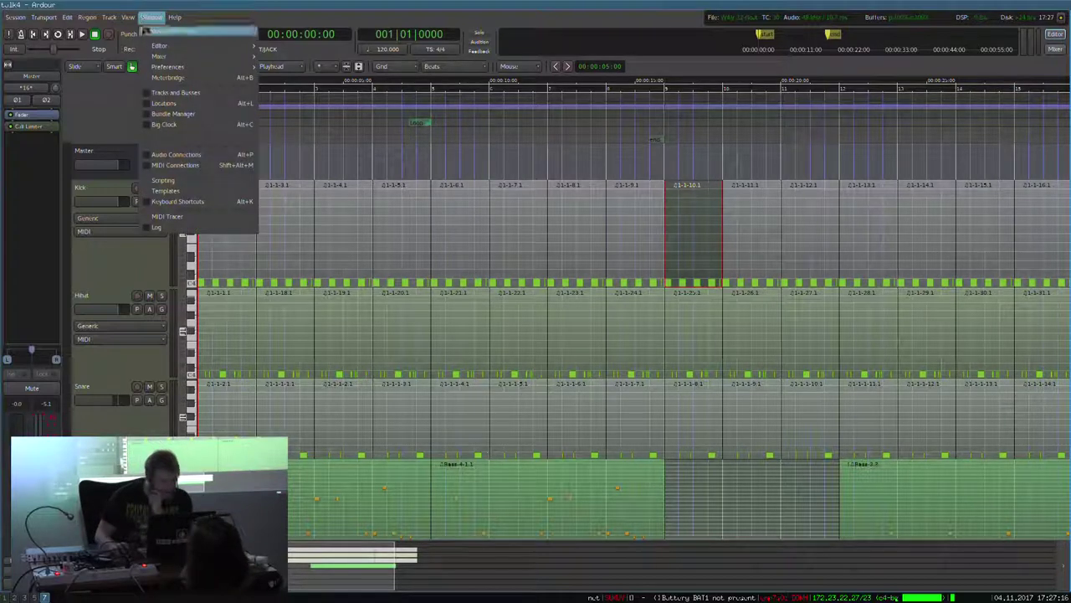
click(208, 160)
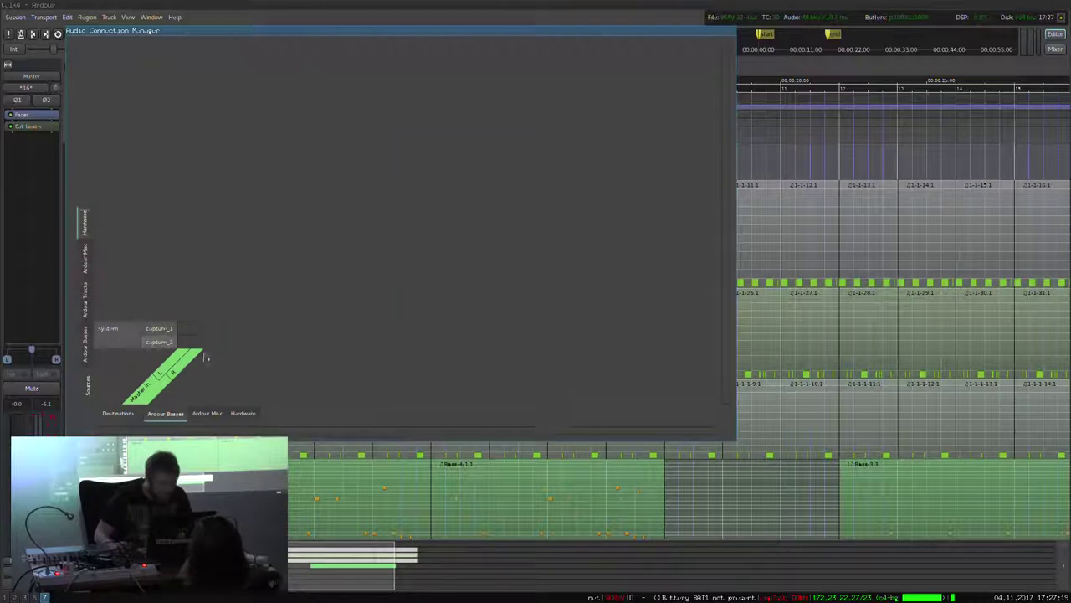
click(87, 339)
scroll(87, 336, up, 1)
scroll(86, 336, up, 1)
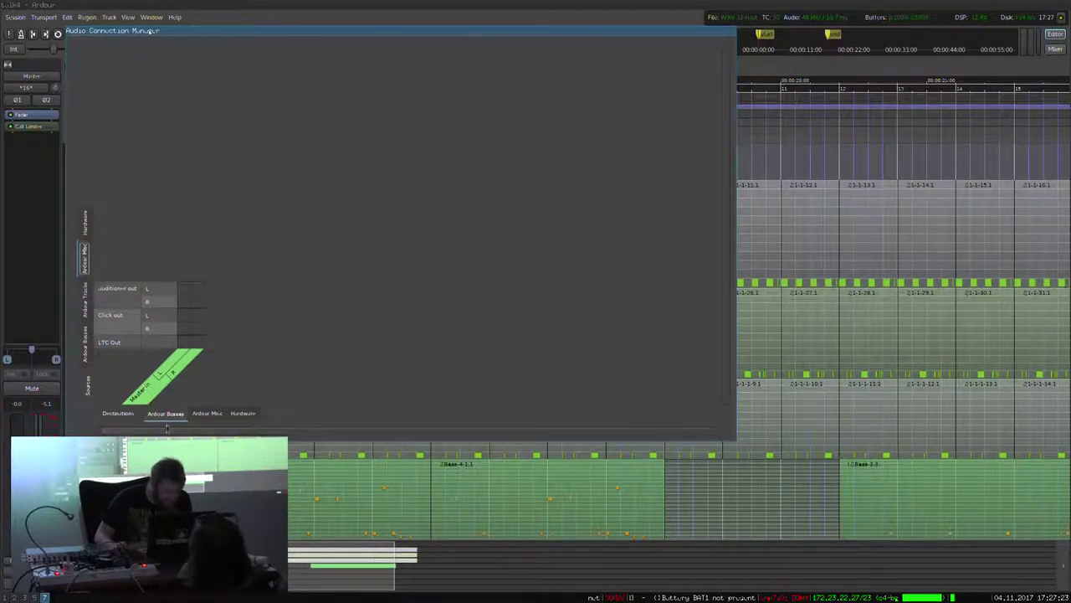
click(82, 288)
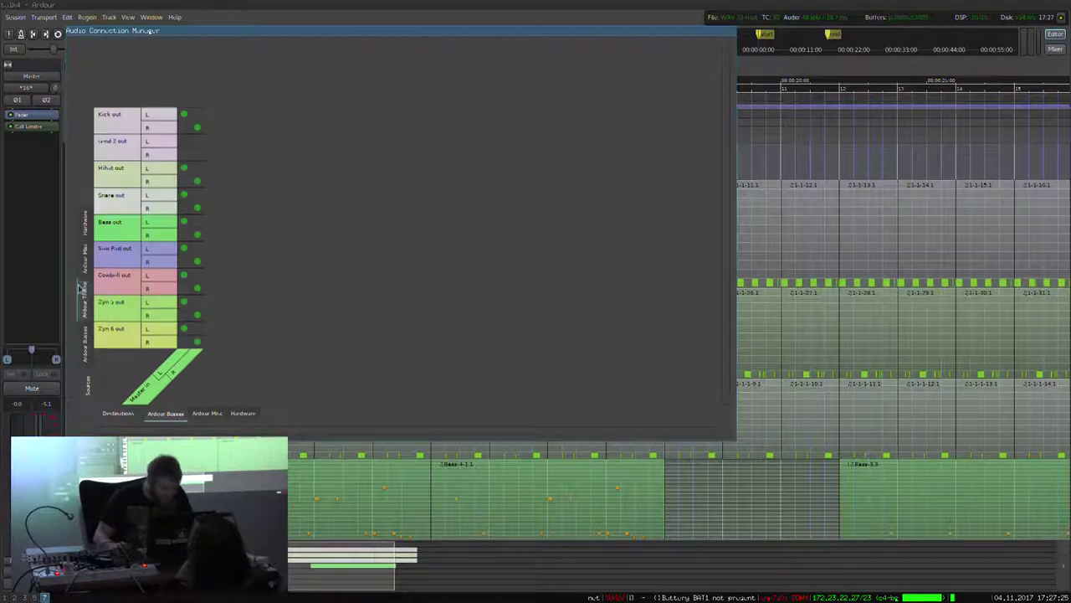
scroll(80, 288, up, 1)
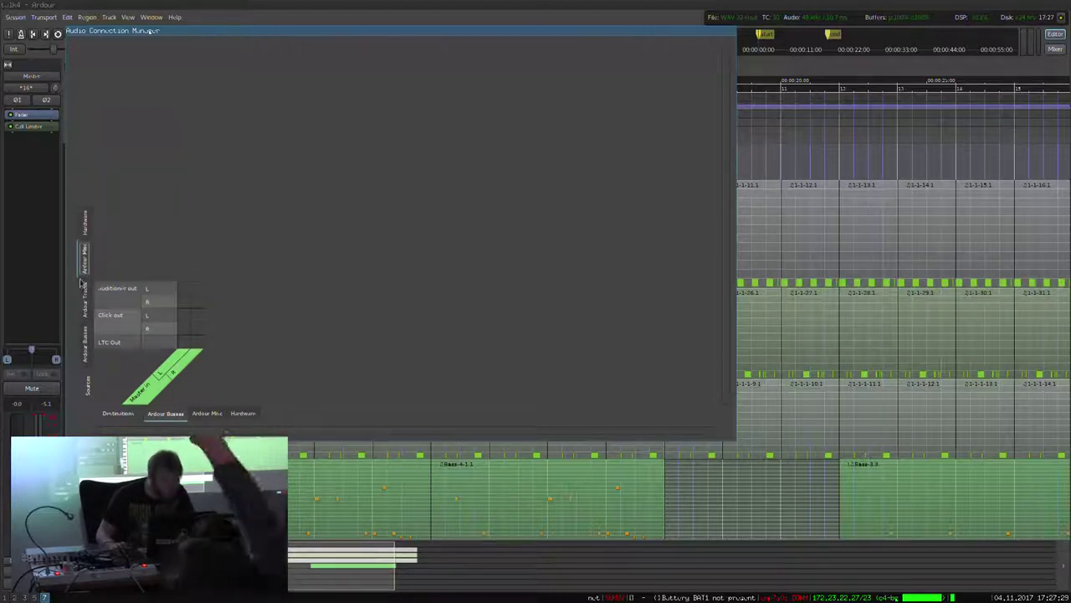
click(83, 339)
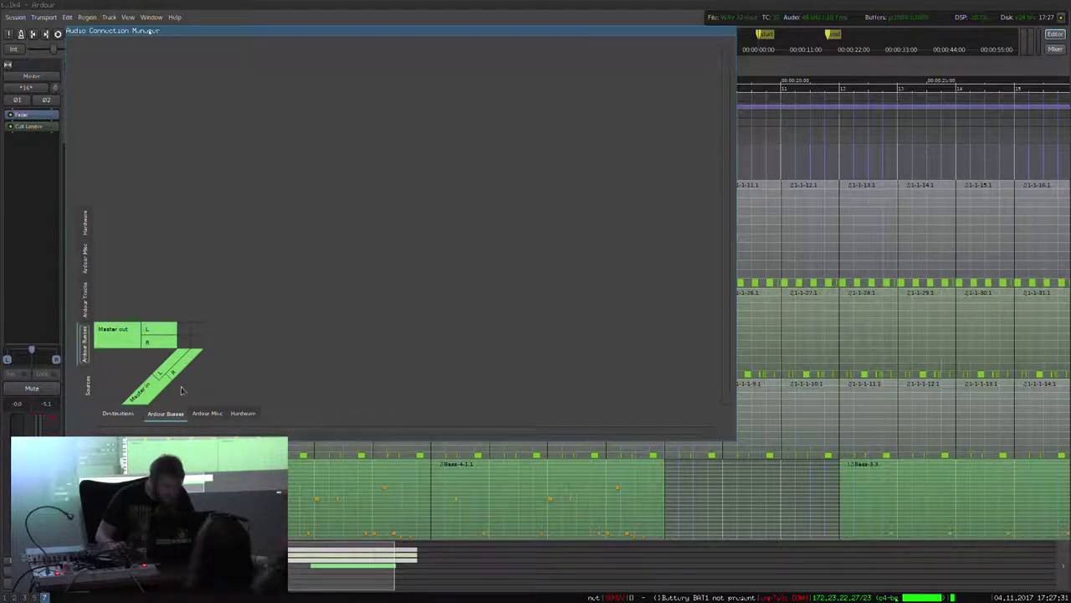
click(208, 414)
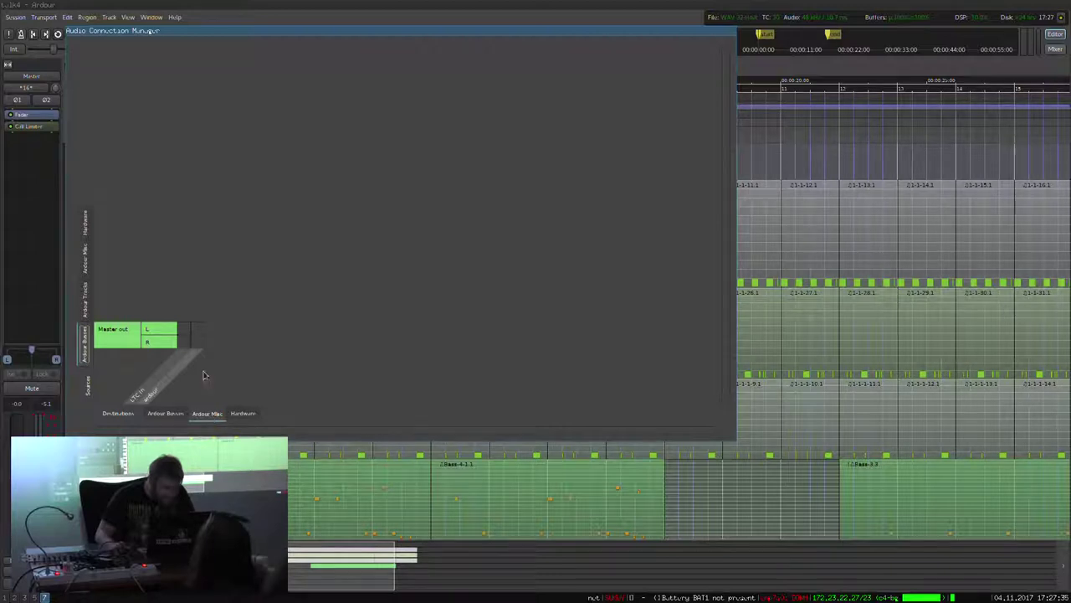
key(alt+p)
Examine the other MIDI sources in Ardour's MIDI connection manager and compare them with the MIDI devices in the QLC+ mapping.
click(151, 17)
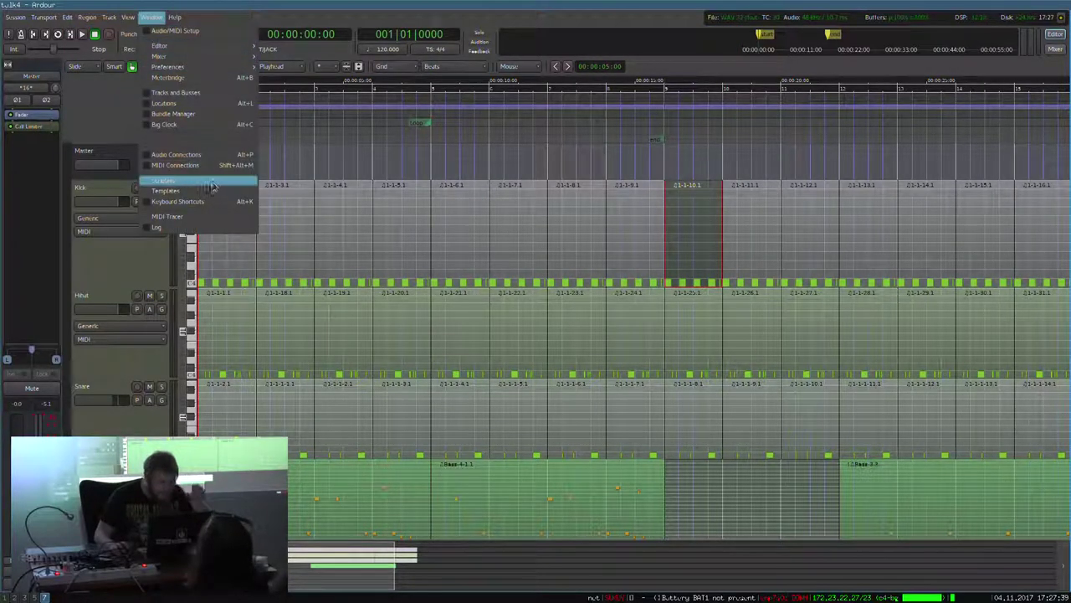
click(176, 165)
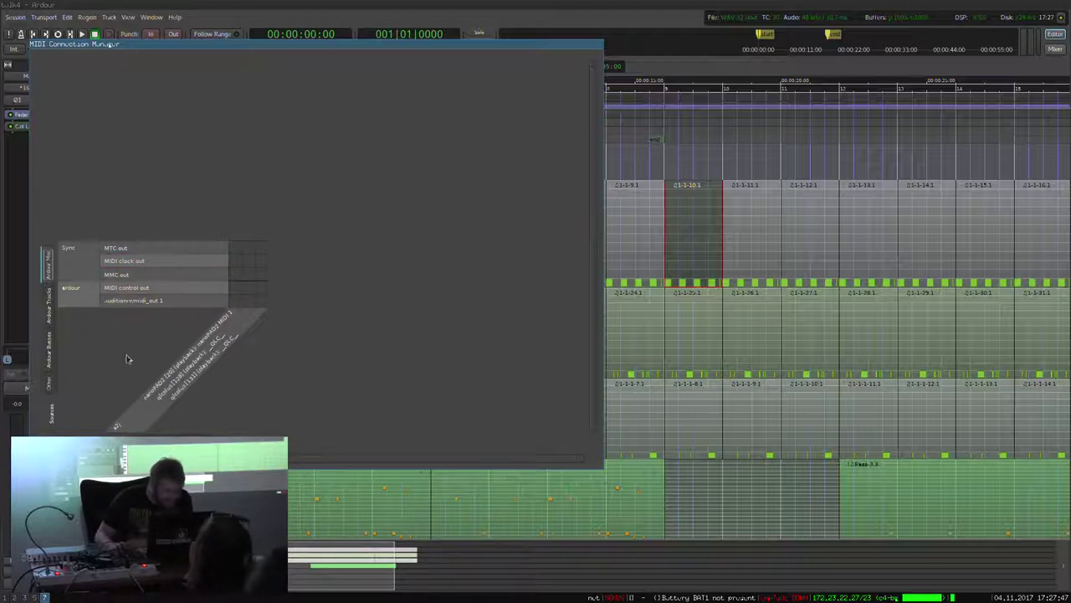
scroll(46, 318, down, 3)
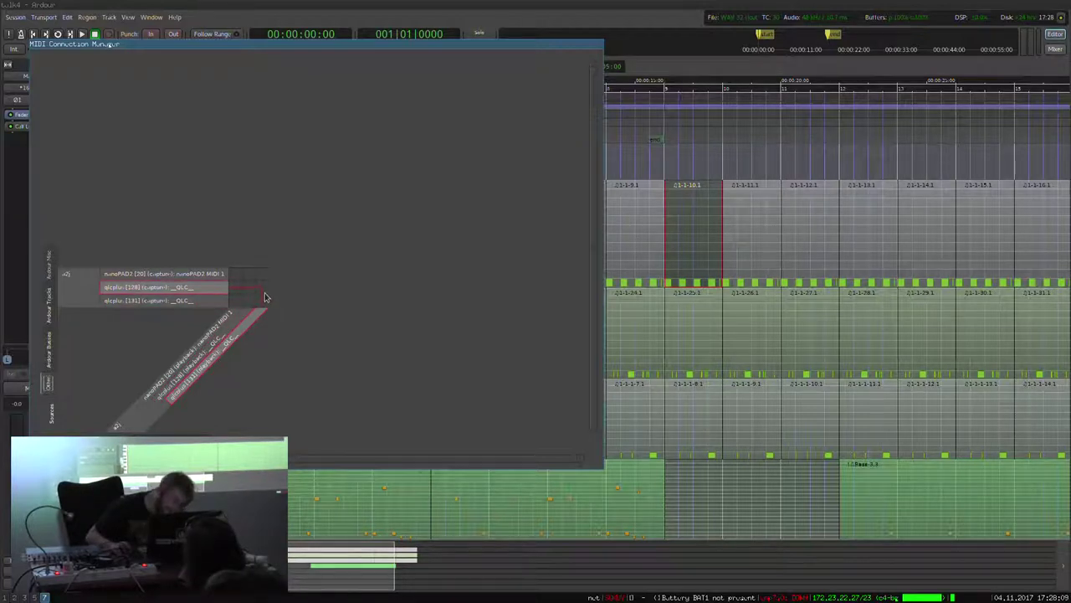
key(super+5)
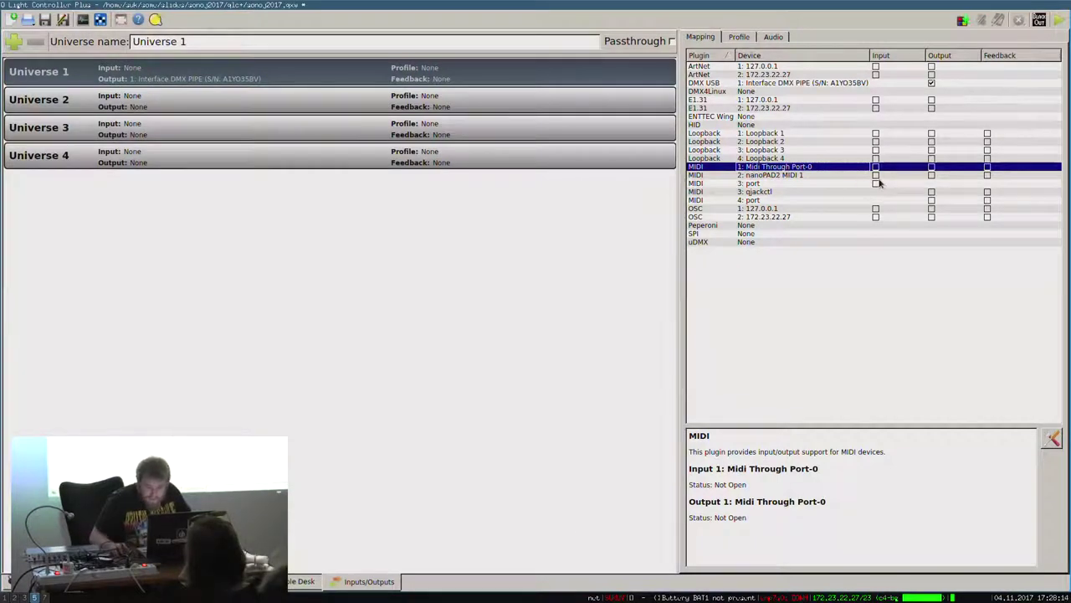
key(alt+Tab)
key(alt+Tab)
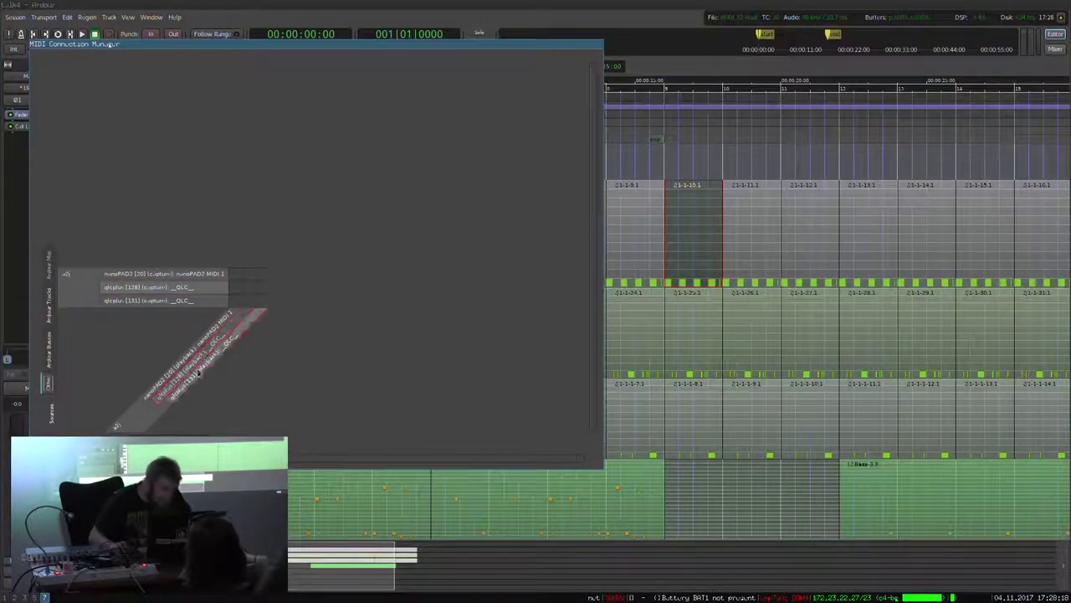
Connect the nanoPAD2 MIDI capture port to both qlcplus playback ports in the MIDI connection manager.
click(264, 275)
click(251, 275)
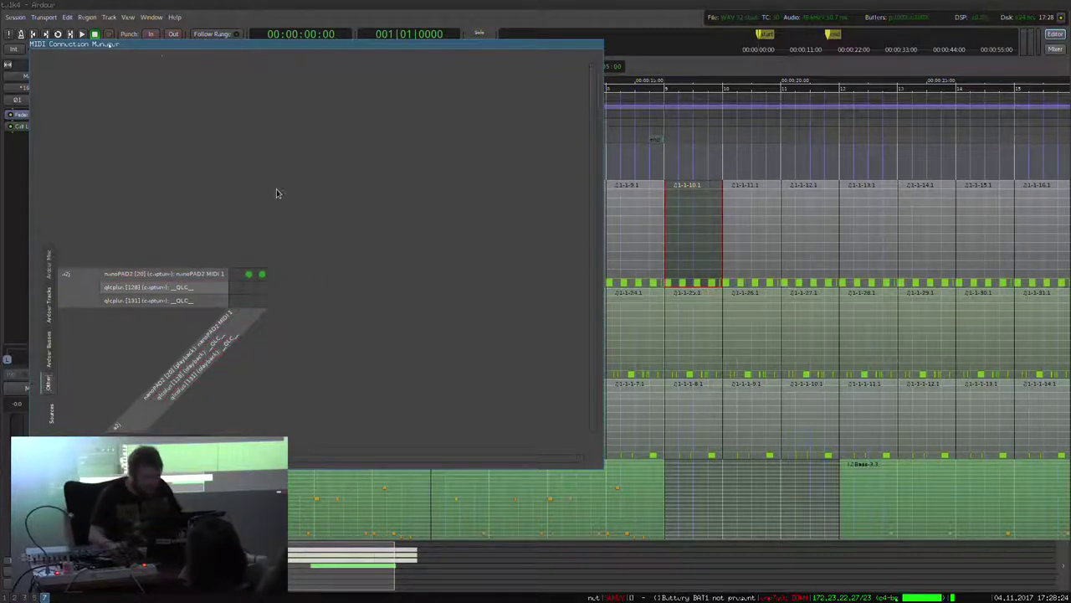
click(249, 274)
click(262, 275)
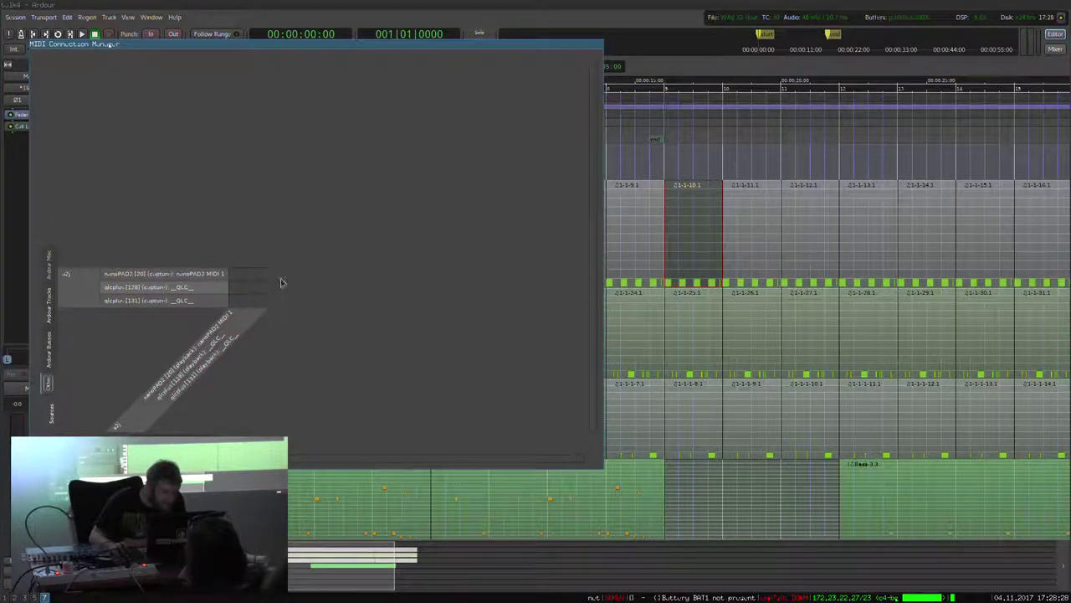
click(250, 274)
click(262, 274)
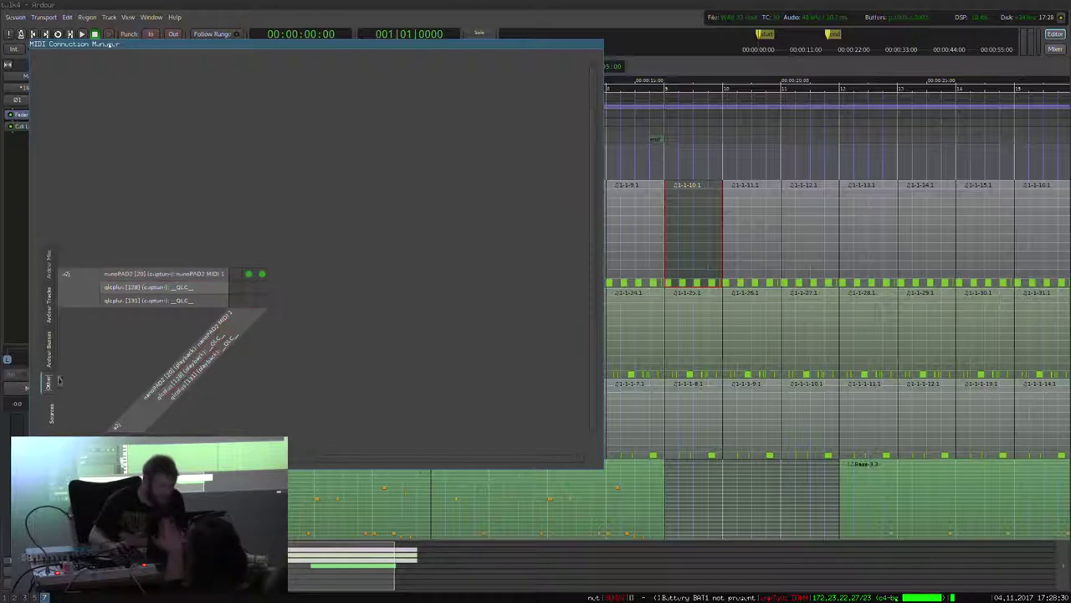
Look through the MIDI outputs of the Ardour tracks and miscellaneous sources, and close the MIDI connection manager.
scroll(56, 363, up, 1)
scroll(54, 363, up, 1)
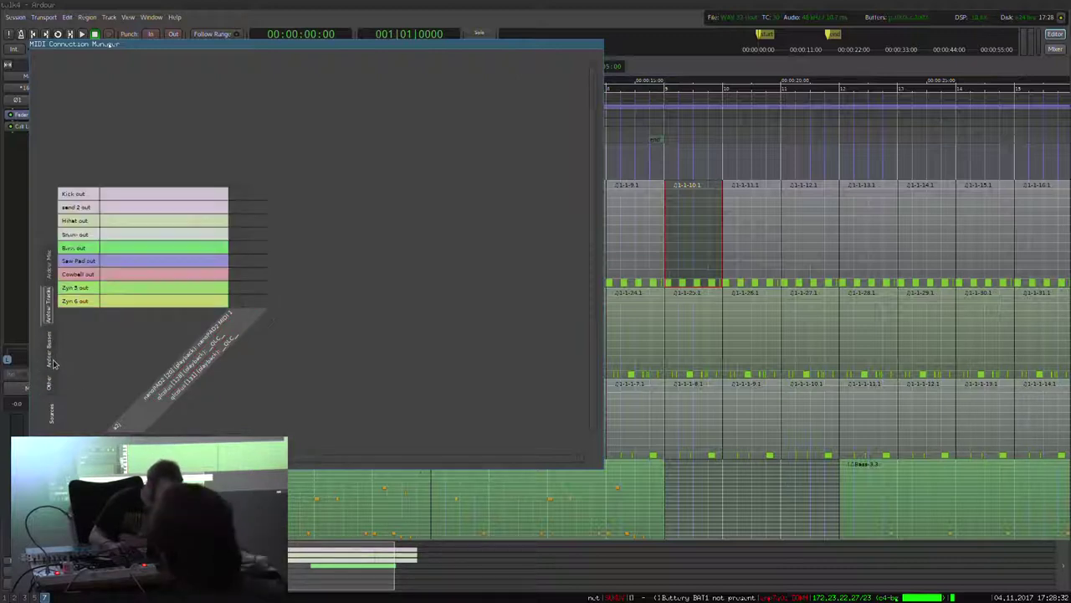
scroll(54, 363, up, 1)
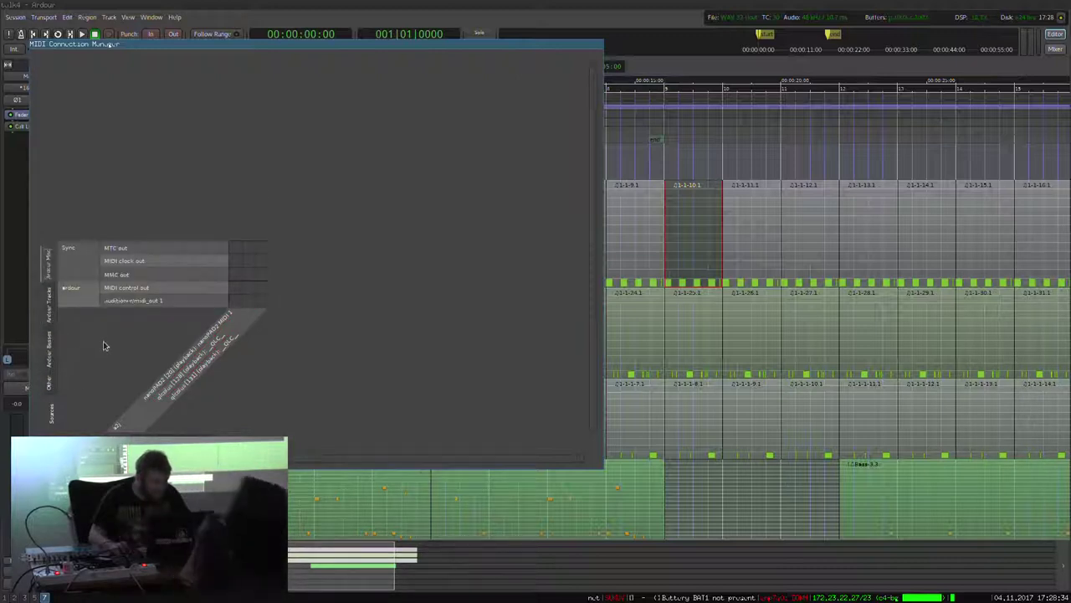
key(Escape)
Add one MIDI track named Light with no instrument after the last track, and enlarge its height.
scroll(131, 313, down, 8)
scroll(129, 351, up, 6)
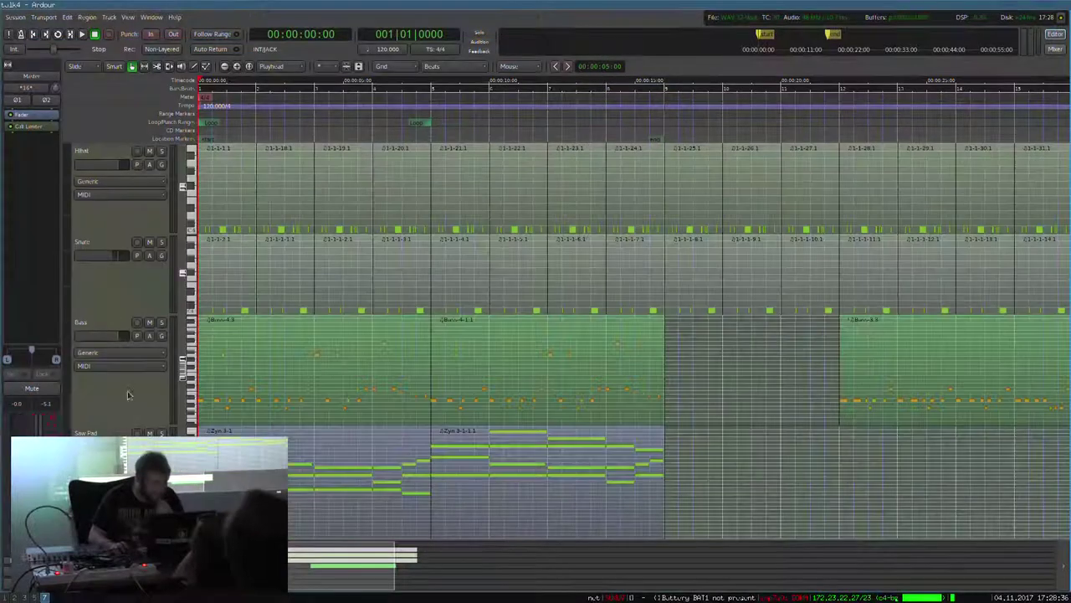
scroll(116, 312, down, 5)
double_click(116, 313)
click(38, 209)
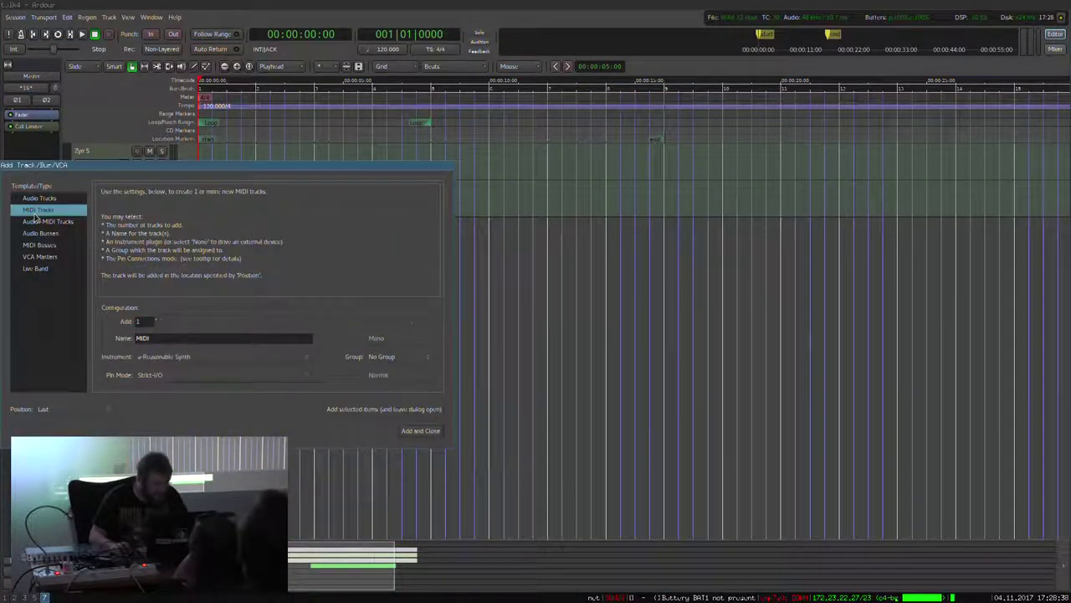
text(Light)
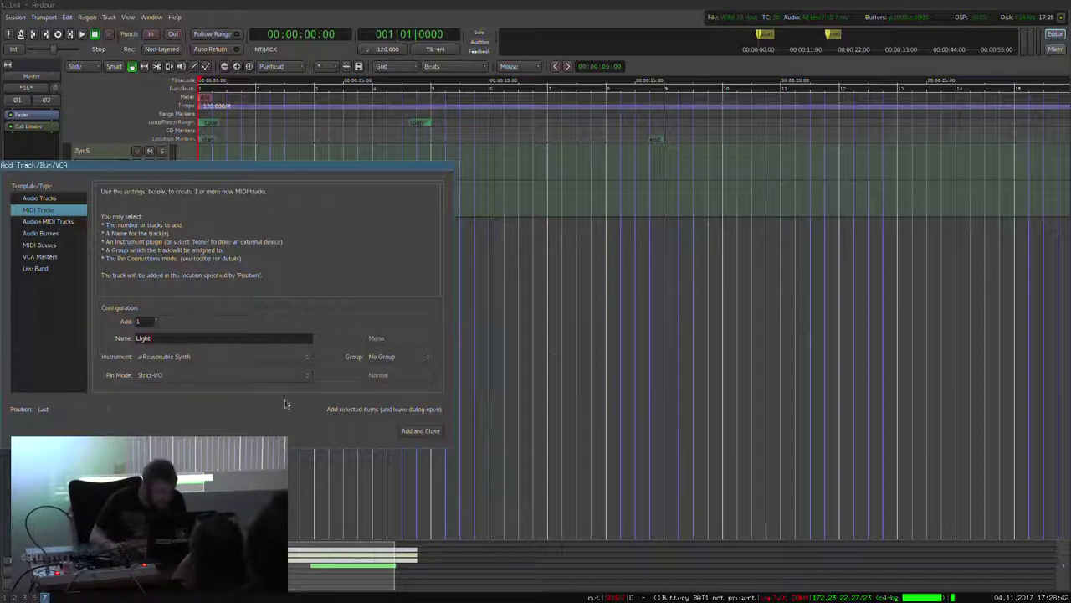
click(210, 354)
click(209, 342)
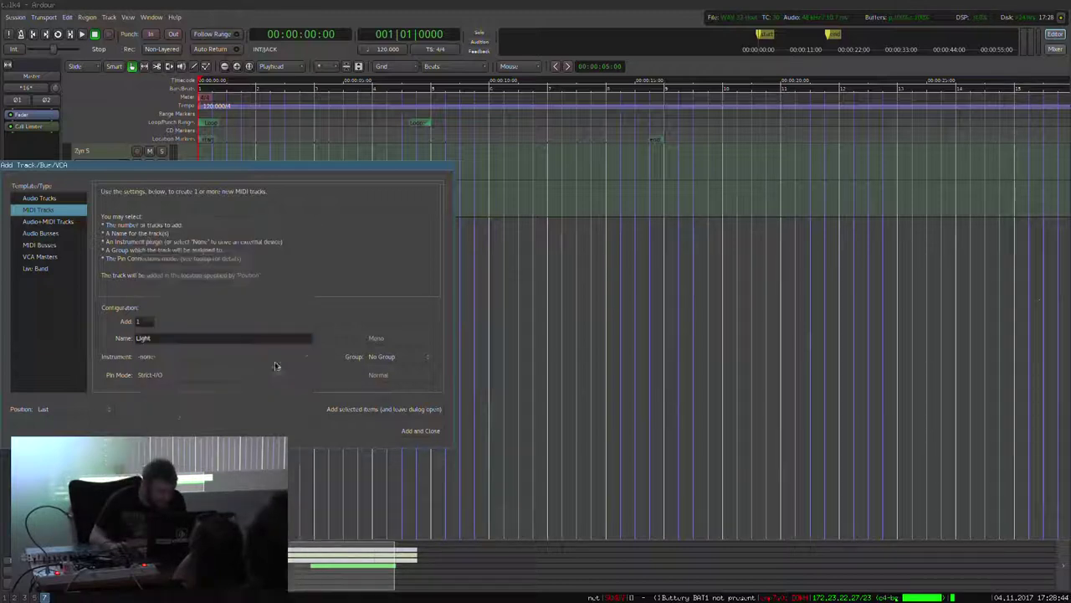
click(411, 431)
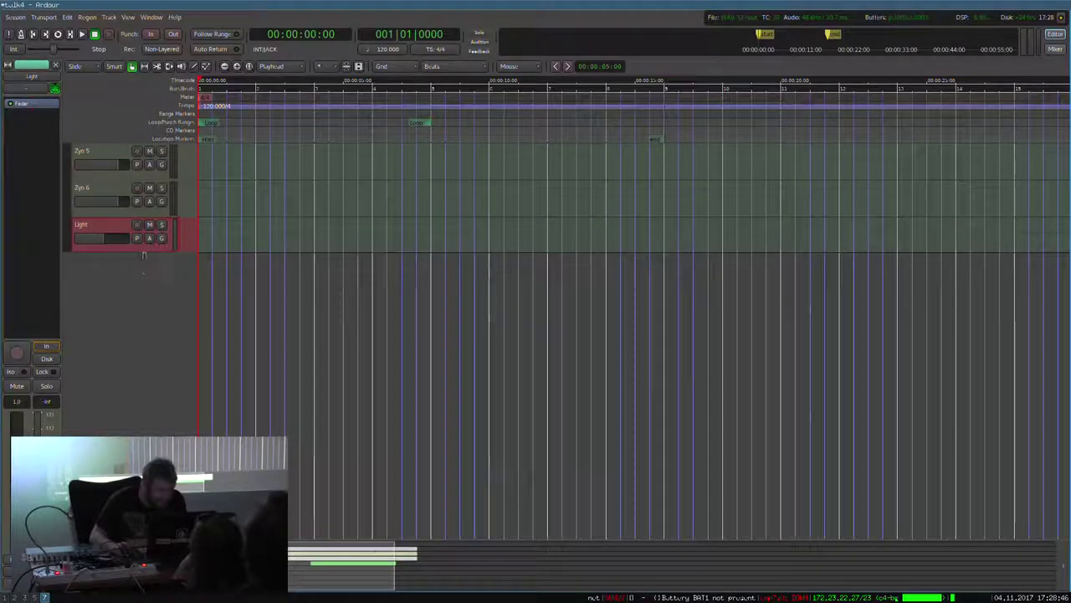
drag(142, 307, 143, 338)
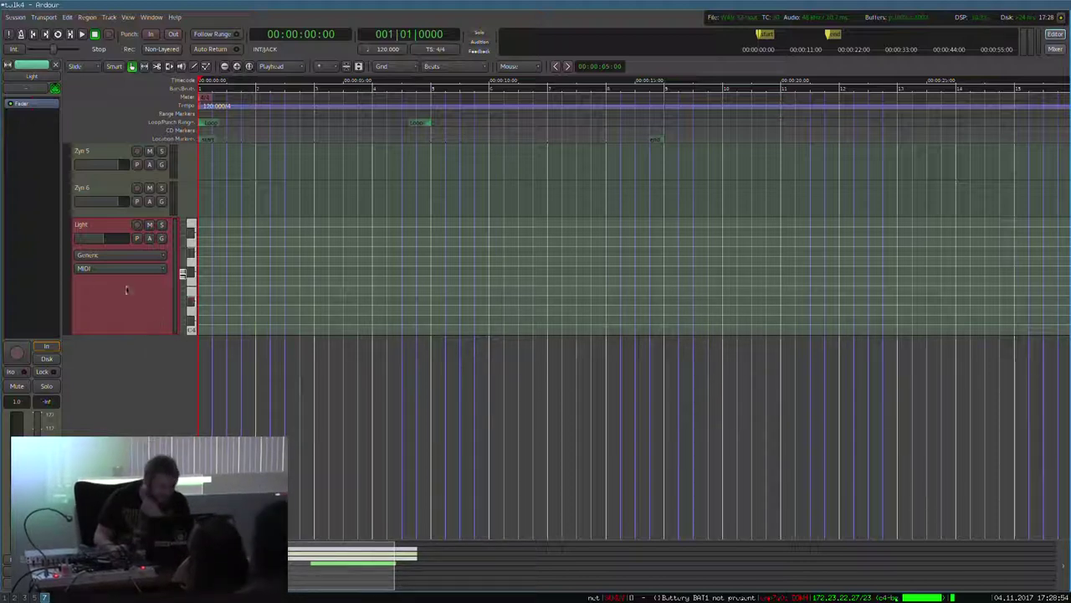
Connect the Light track's MIDI output to both qlcplus playback ports in the enlarged MIDI connection manager.
click(151, 17)
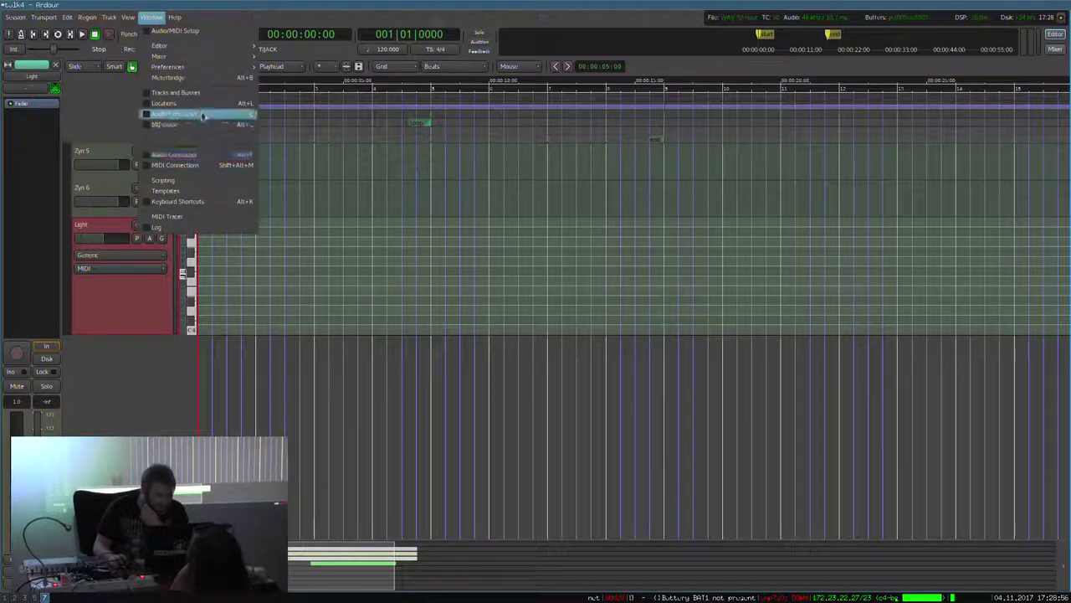
click(188, 165)
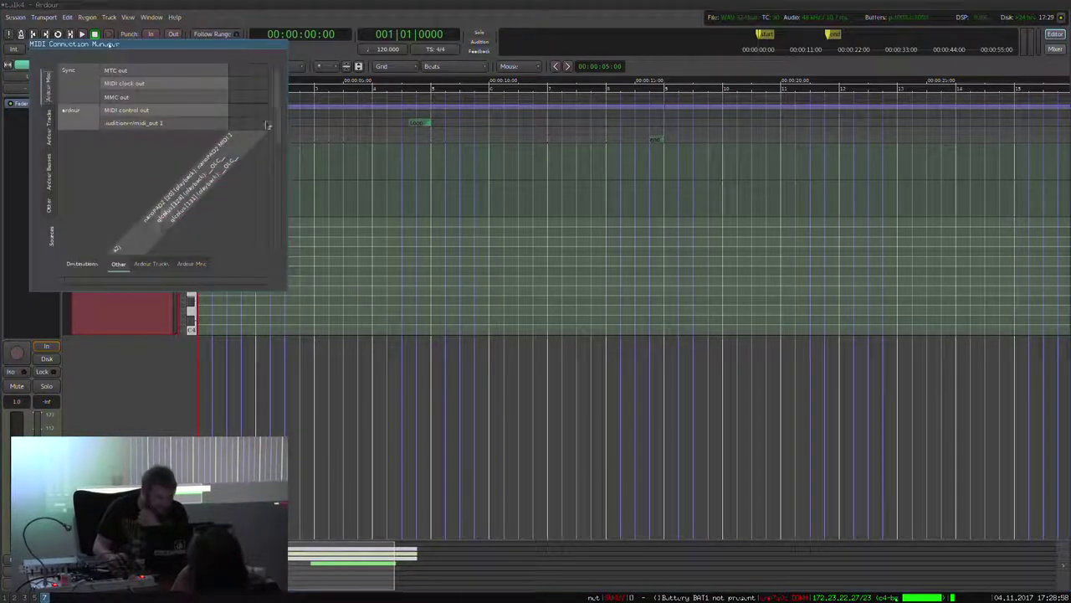
drag(236, 222, 444, 361)
click(50, 343)
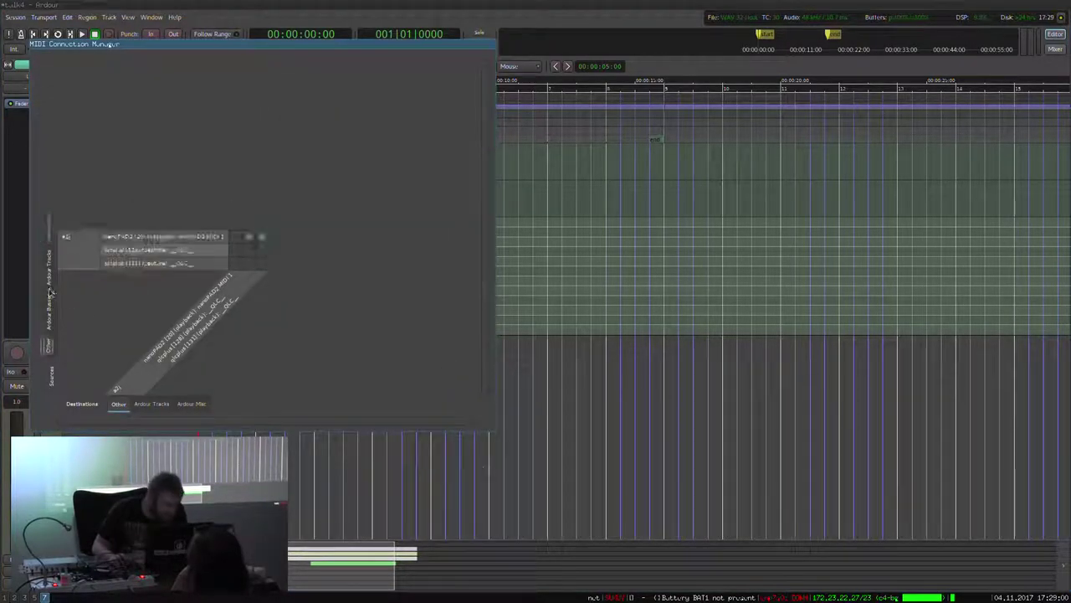
click(49, 305)
click(50, 291)
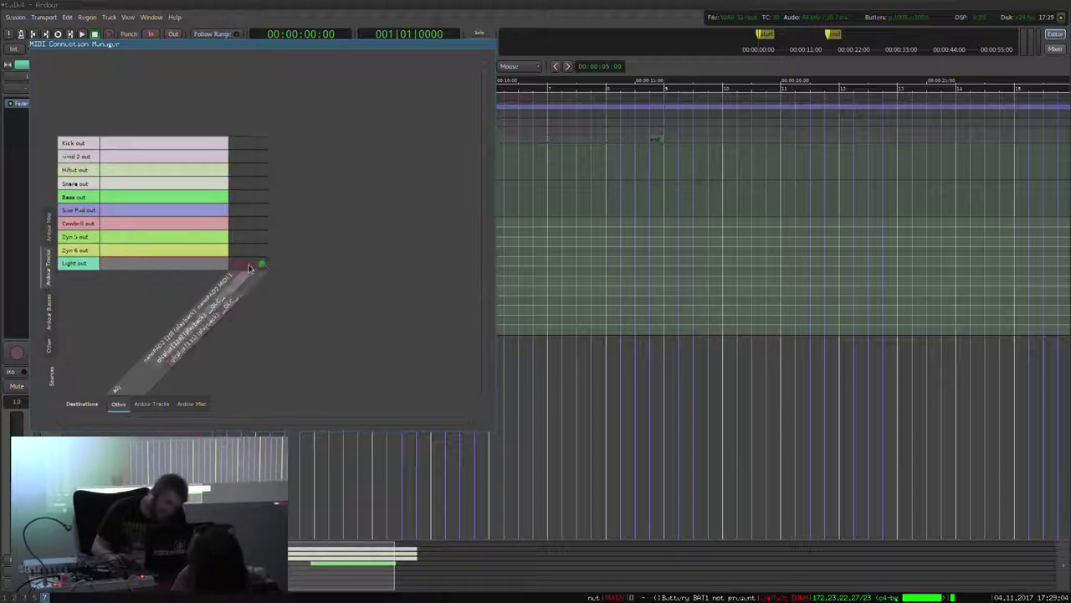
click(248, 265)
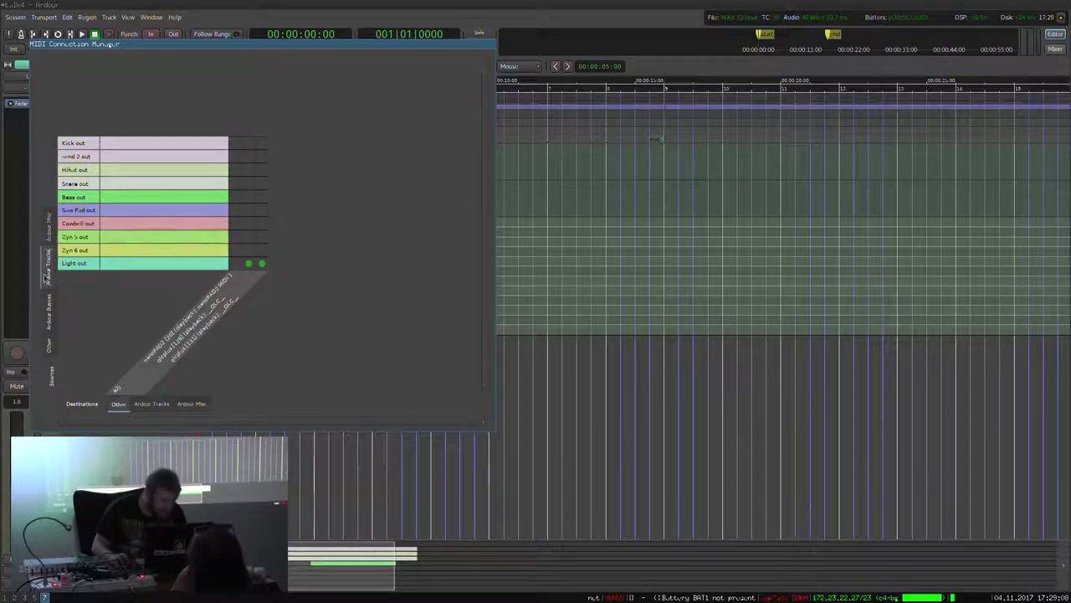
Connect the nanoPAD2 MIDI capture port to the Light track's input and close the MIDI connection manager.
click(48, 348)
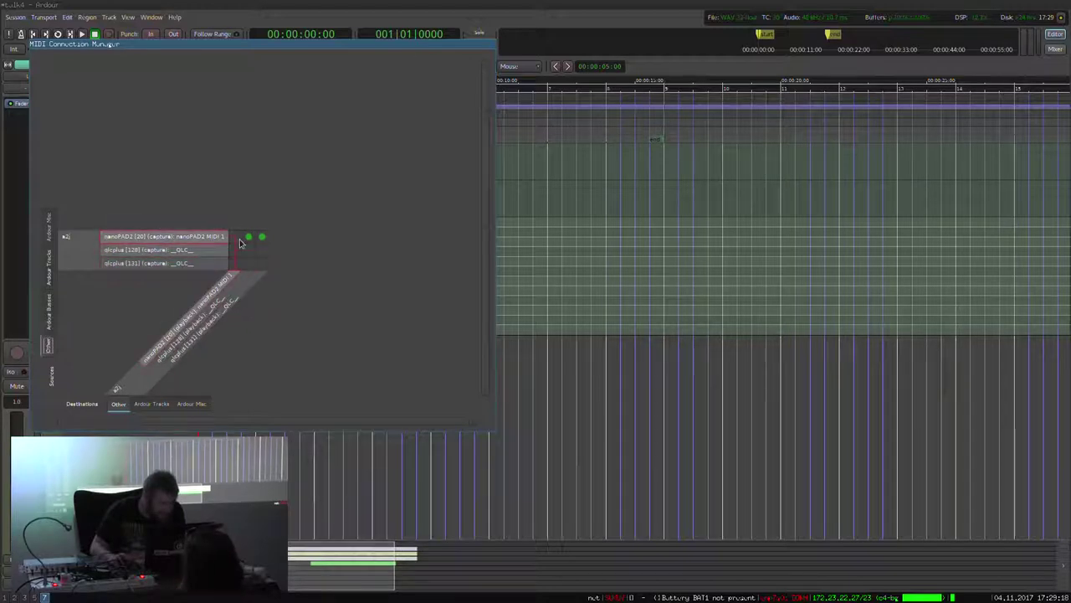
click(148, 404)
click(342, 237)
key(Escape)
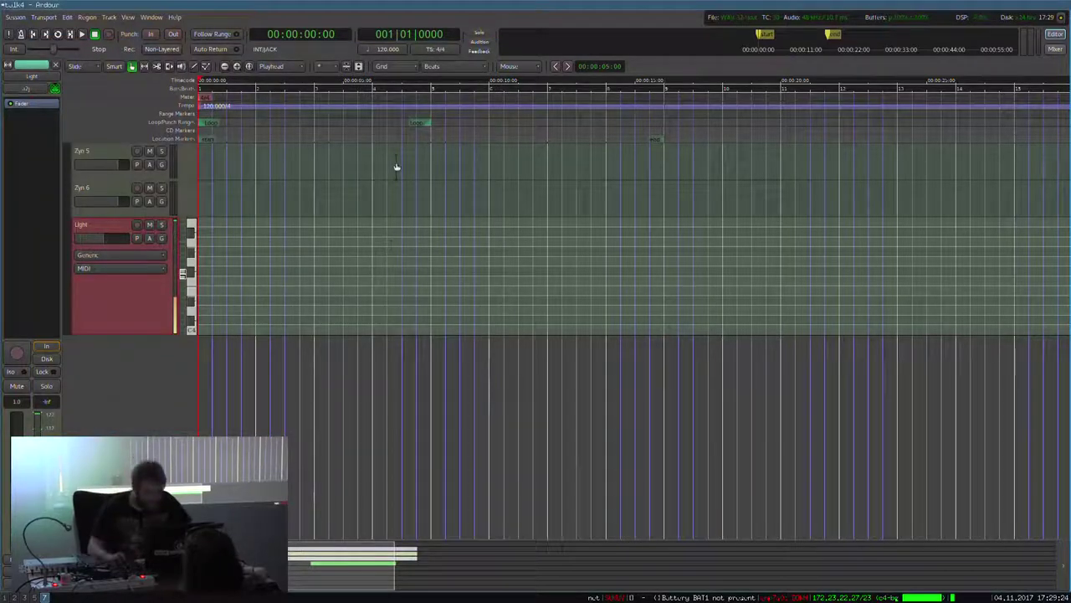
Switch to QLC+ and try to auto-detect an external input for the Red virtual console button.
key(super+5)
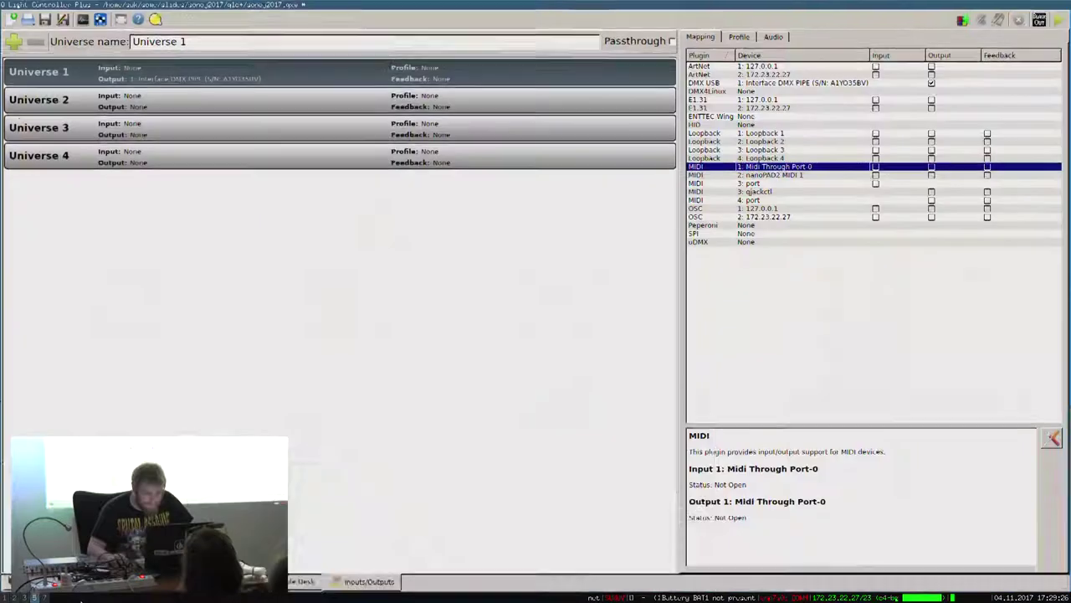
click(241, 581)
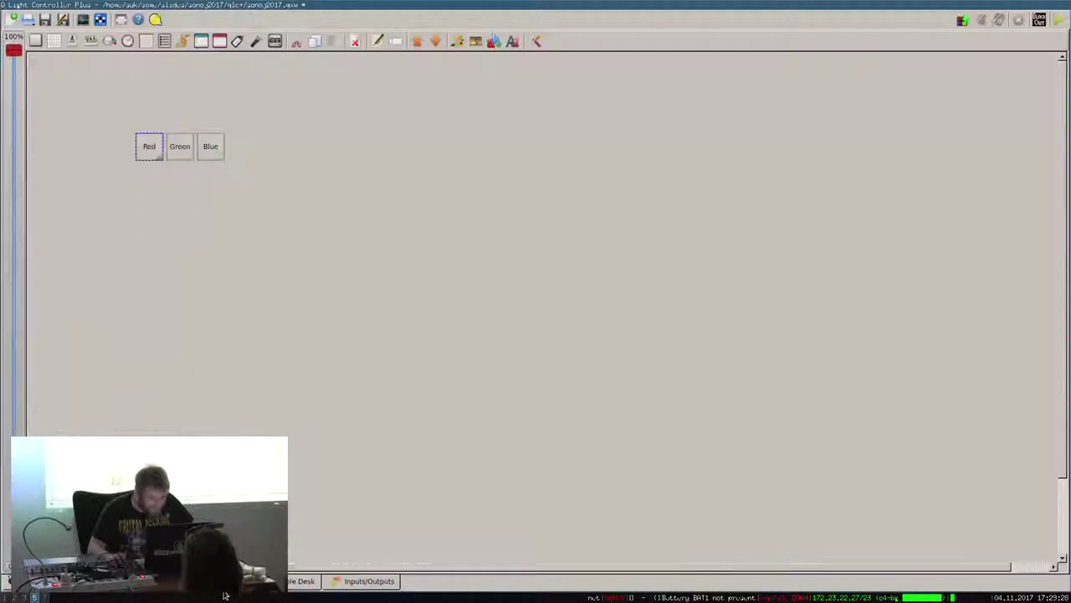
double_click(156, 157)
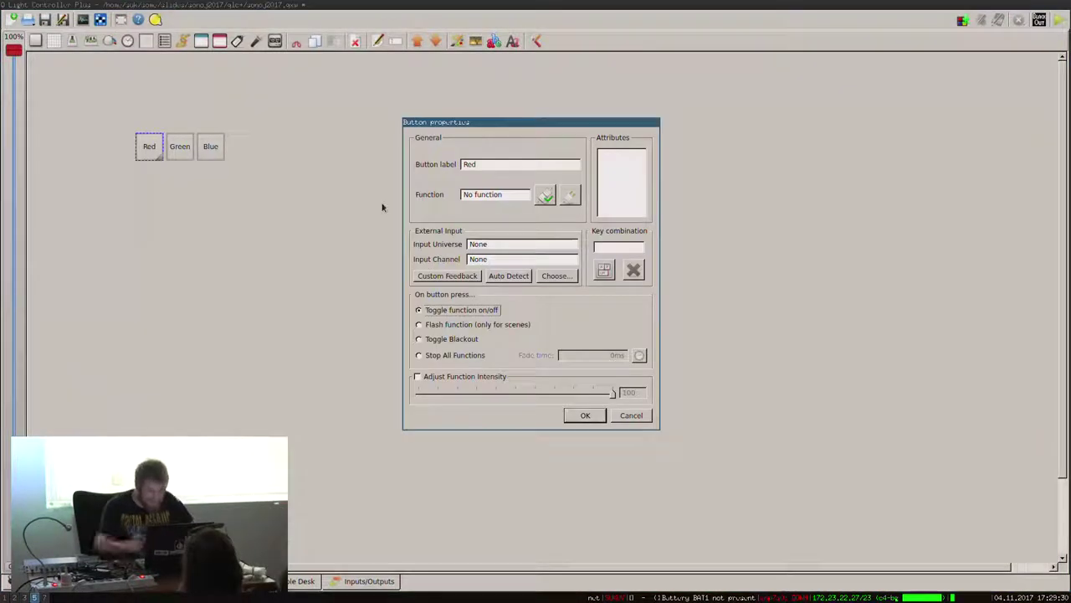
click(527, 276)
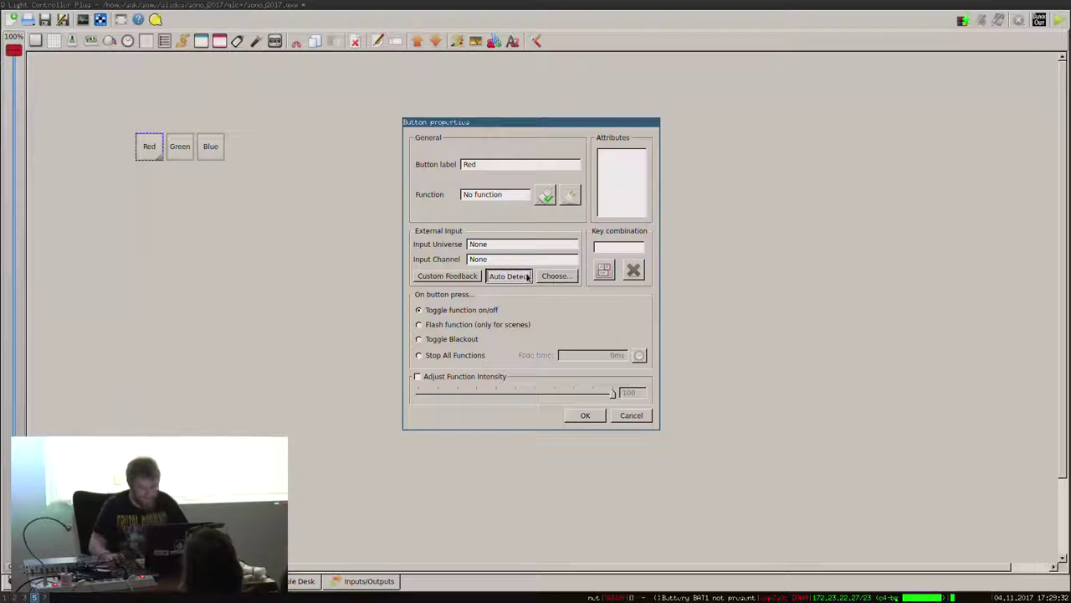
key(Escape)
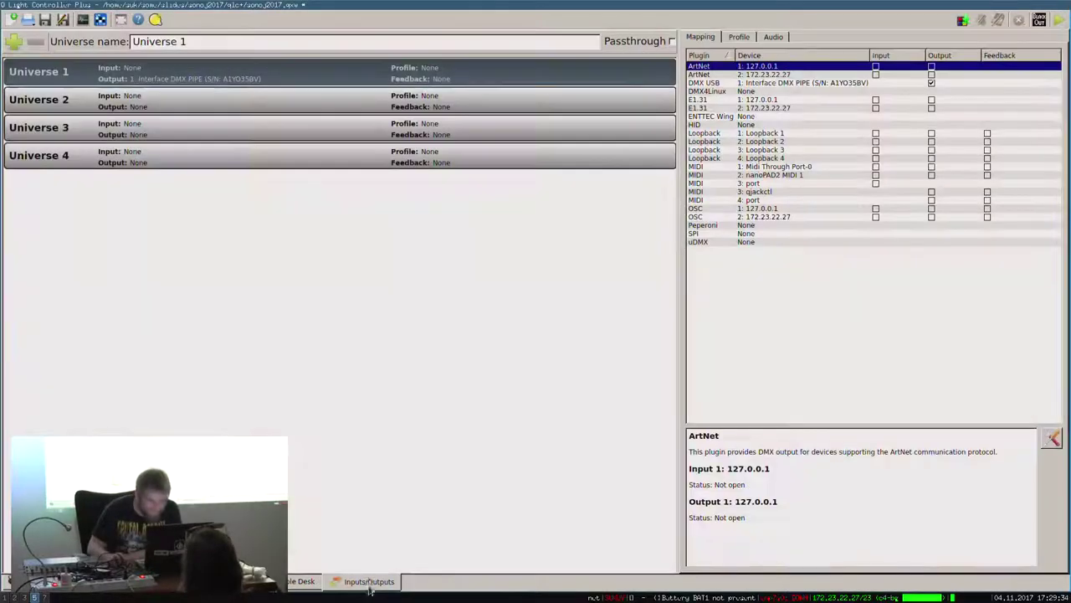
Try nanoPAD2 MIDI 1 and MIDI device 3: port as the input of Universe 1.
click(370, 581)
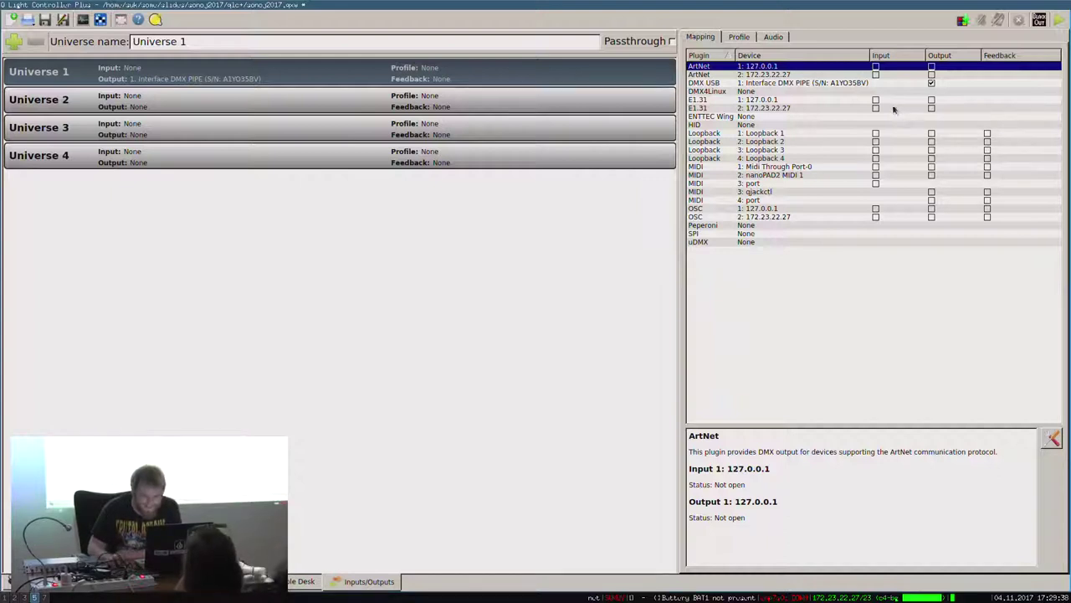
click(875, 176)
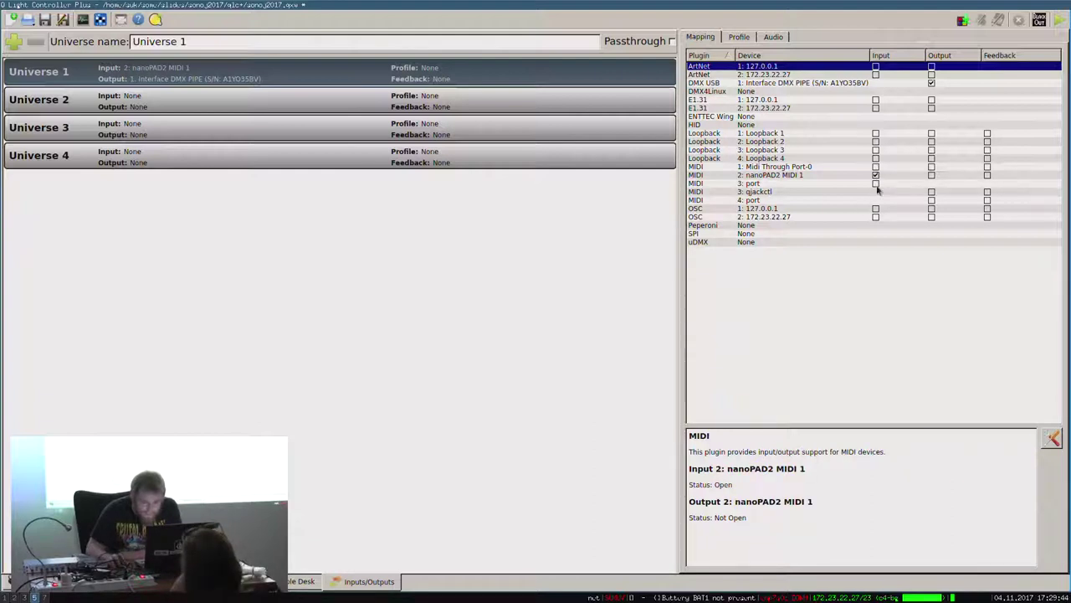
click(876, 184)
click(876, 185)
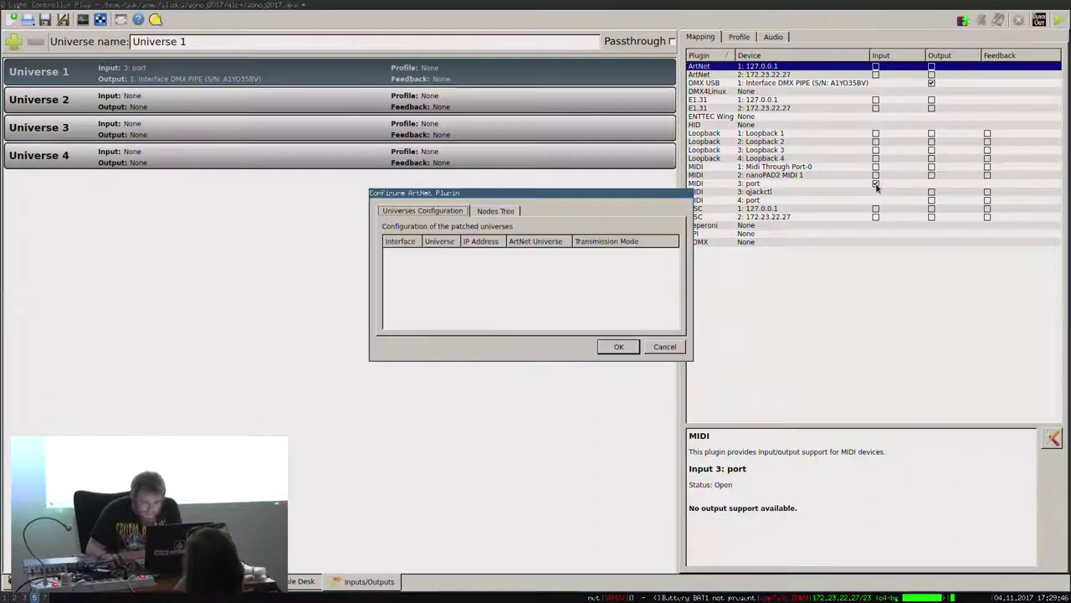
click(664, 345)
click(875, 186)
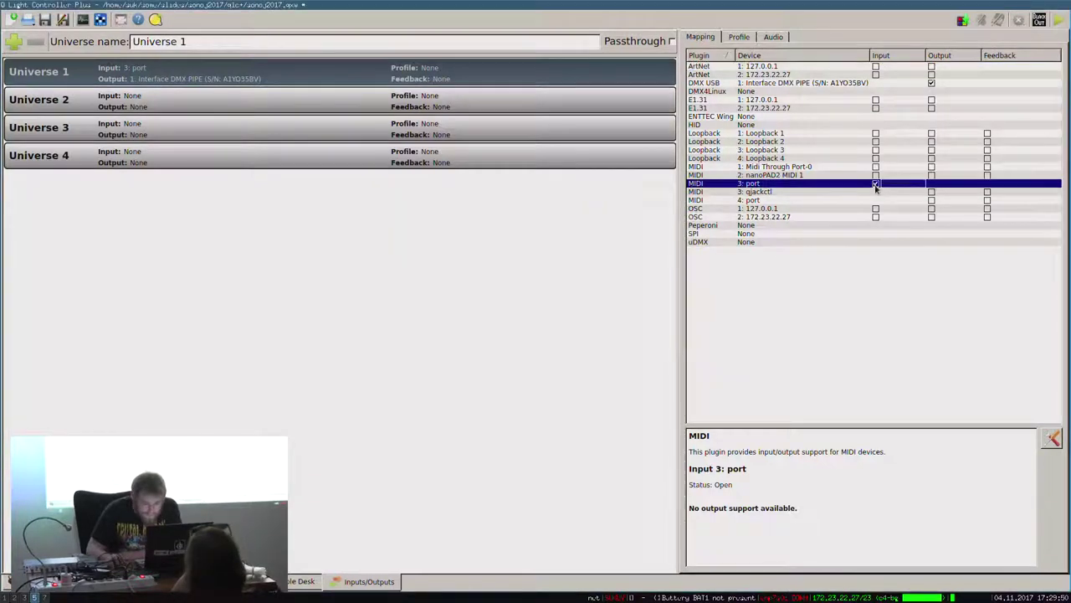
Examine the channel, mode and init message settings of the port input in the MIDI plugin configuration, and close it.
double_click(877, 186)
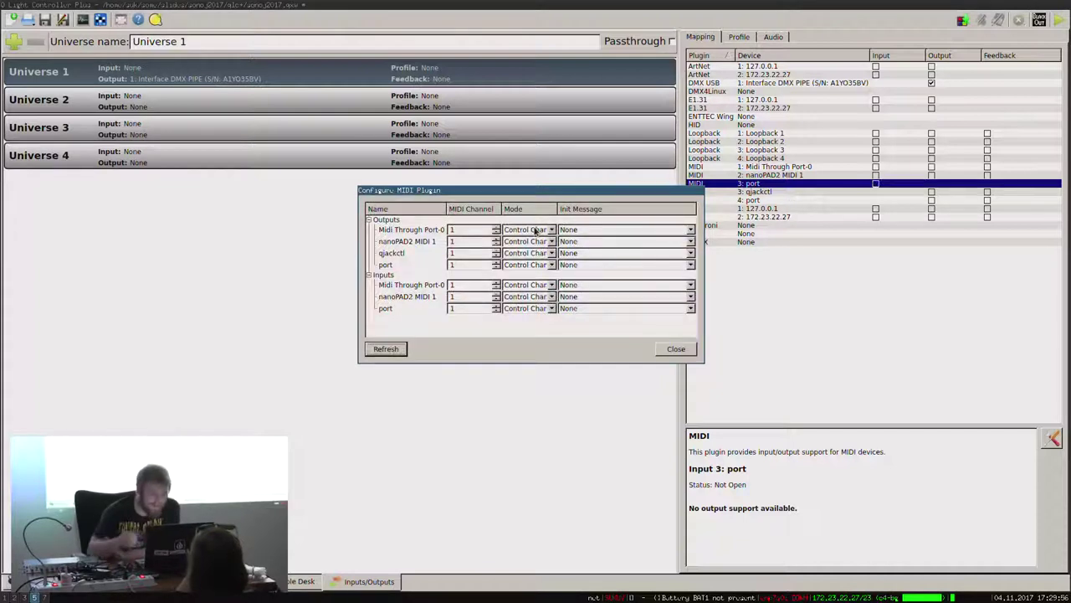
drag(537, 192, 444, 184)
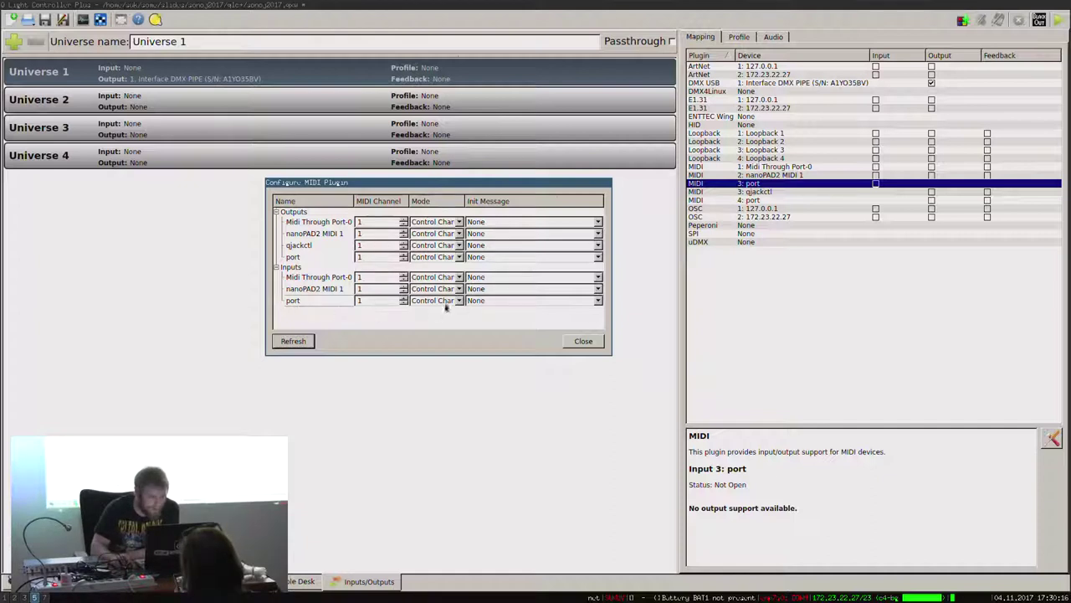
click(499, 301)
click(523, 301)
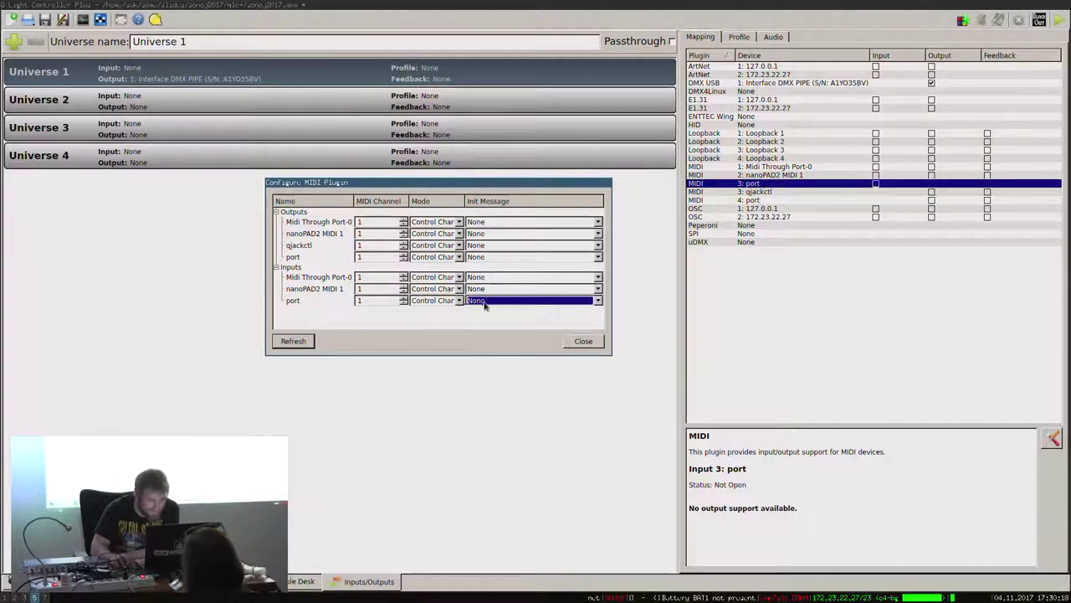
click(459, 301)
click(460, 305)
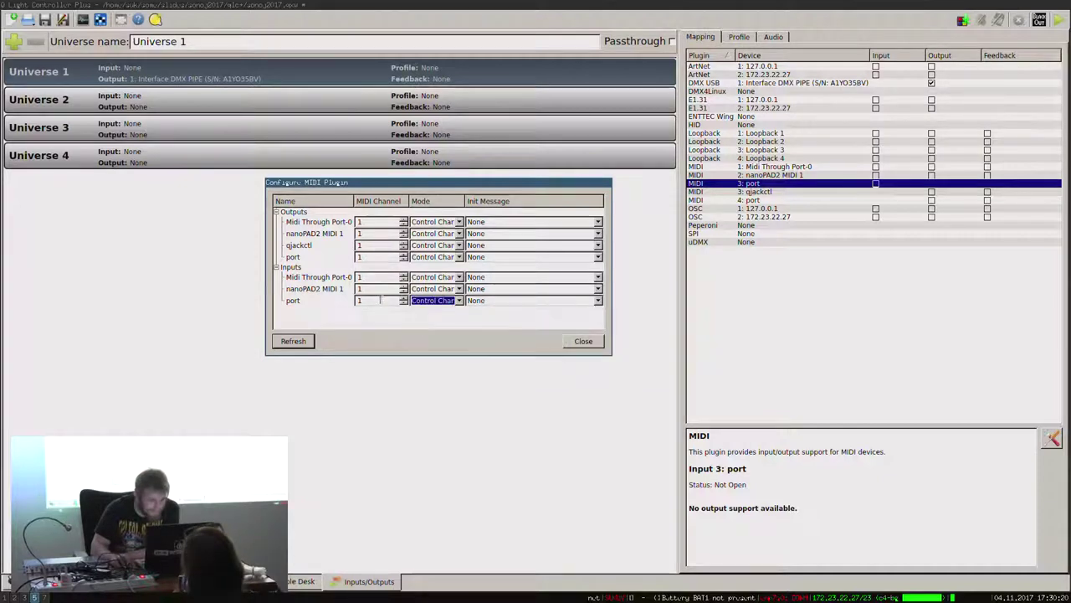
click(582, 342)
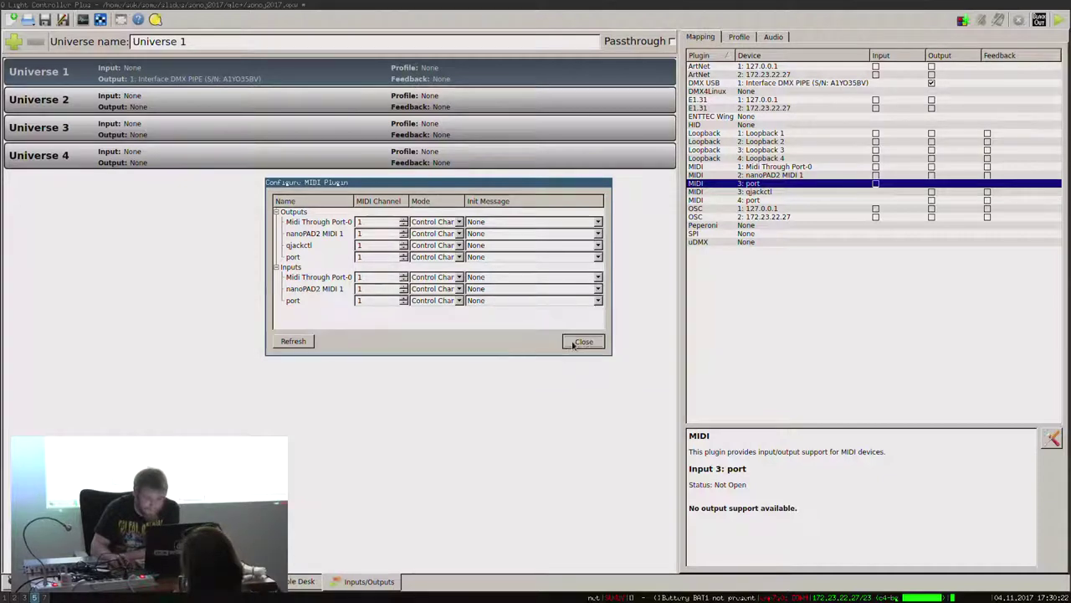
Assign MIDI device 3: port as the input of Universe 1, briefly trying nanoPAD2 MIDI 1 instead.
click(876, 184)
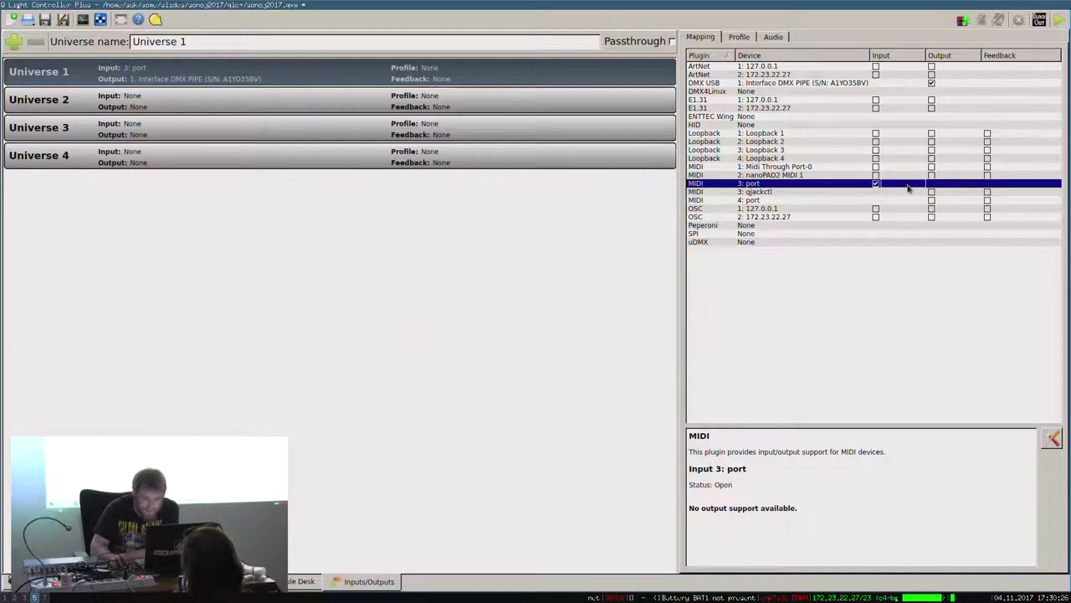
click(876, 175)
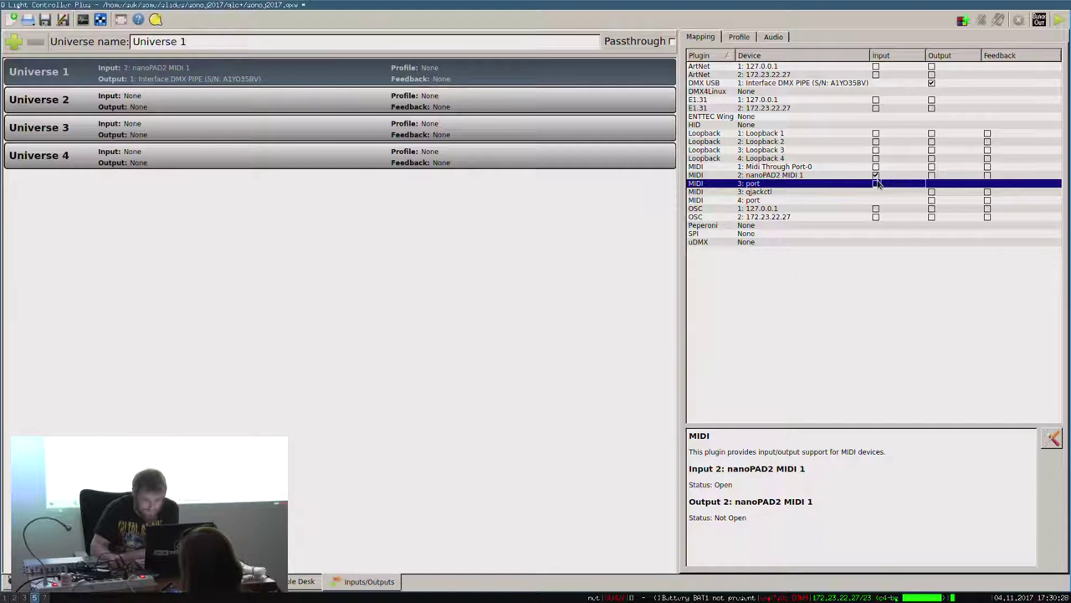
click(876, 175)
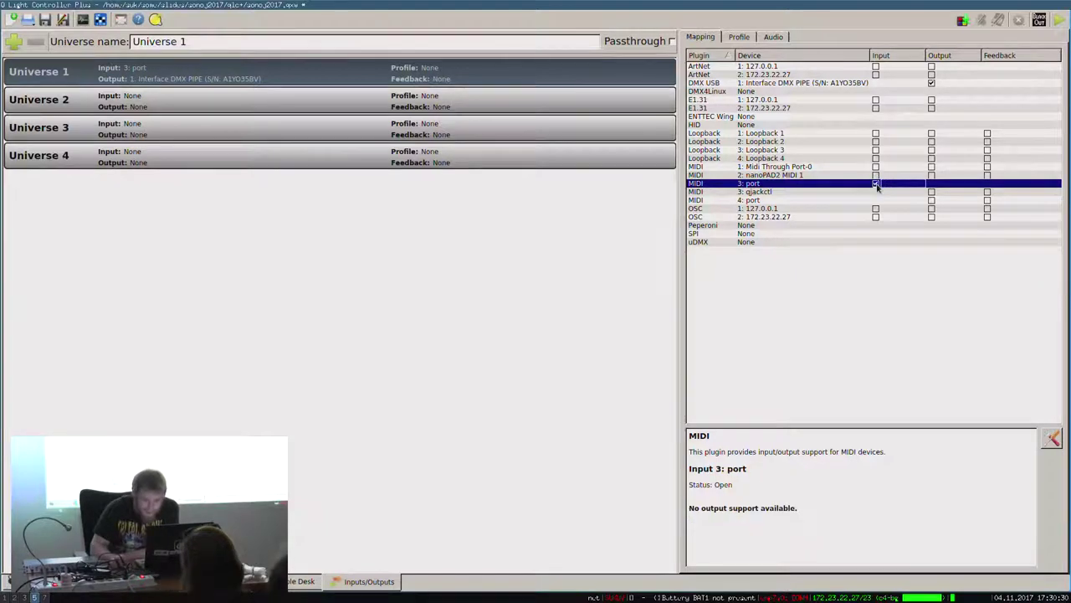
click(875, 183)
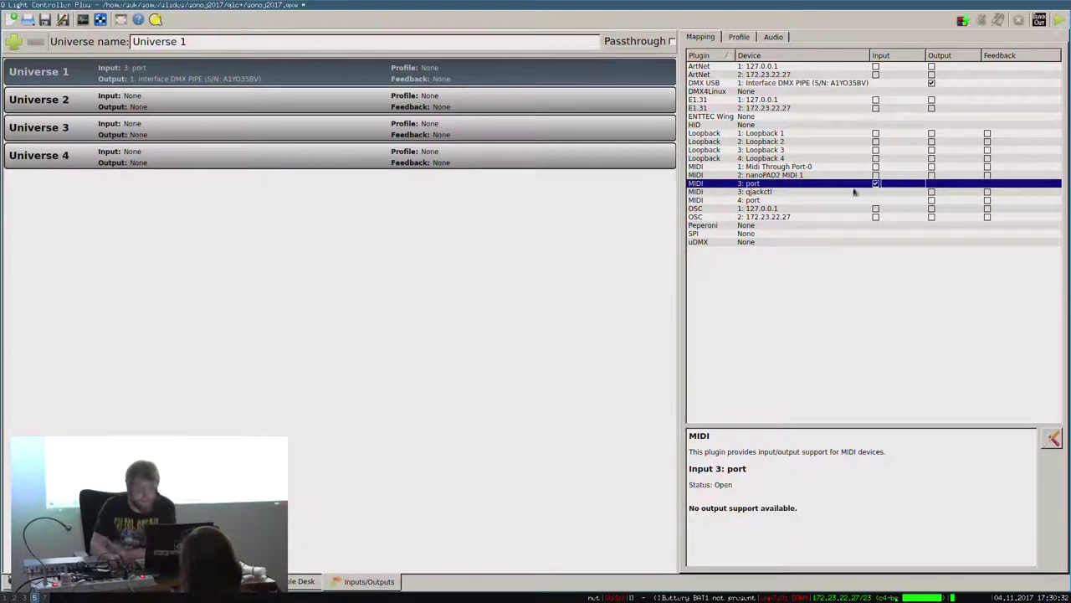
Auto-detect the Red button's external input from the MIDI pad, assigning universe 1: MIDI and channel 166.
click(185, 582)
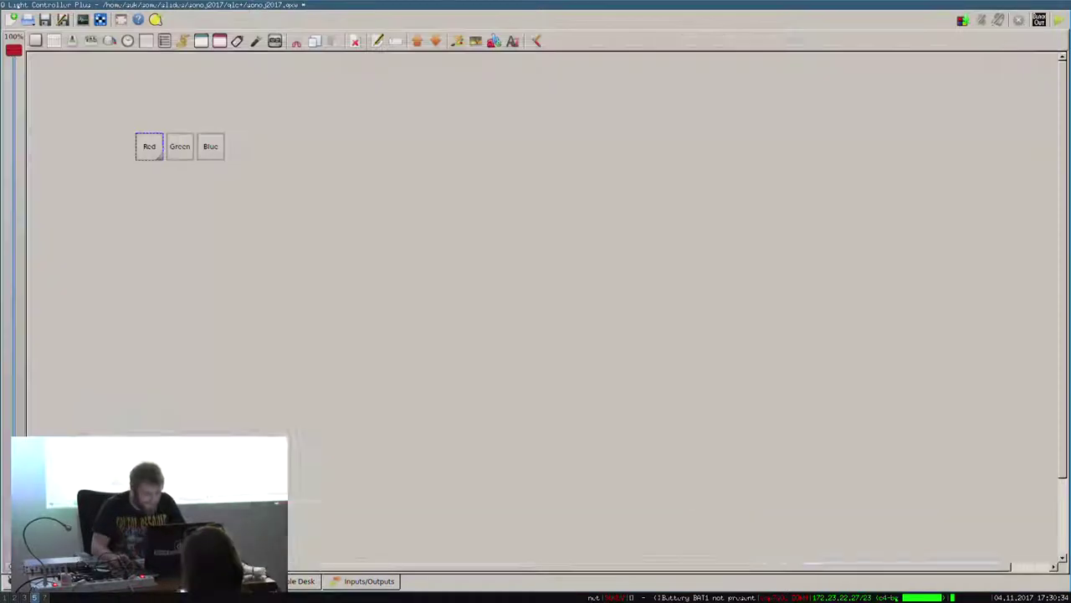
double_click(147, 149)
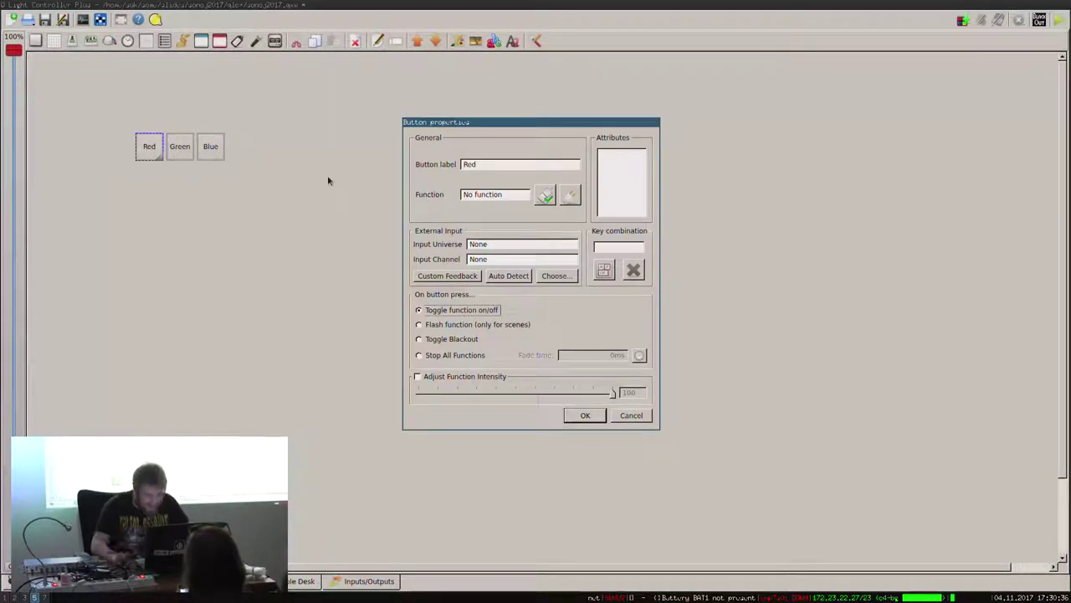
click(499, 277)
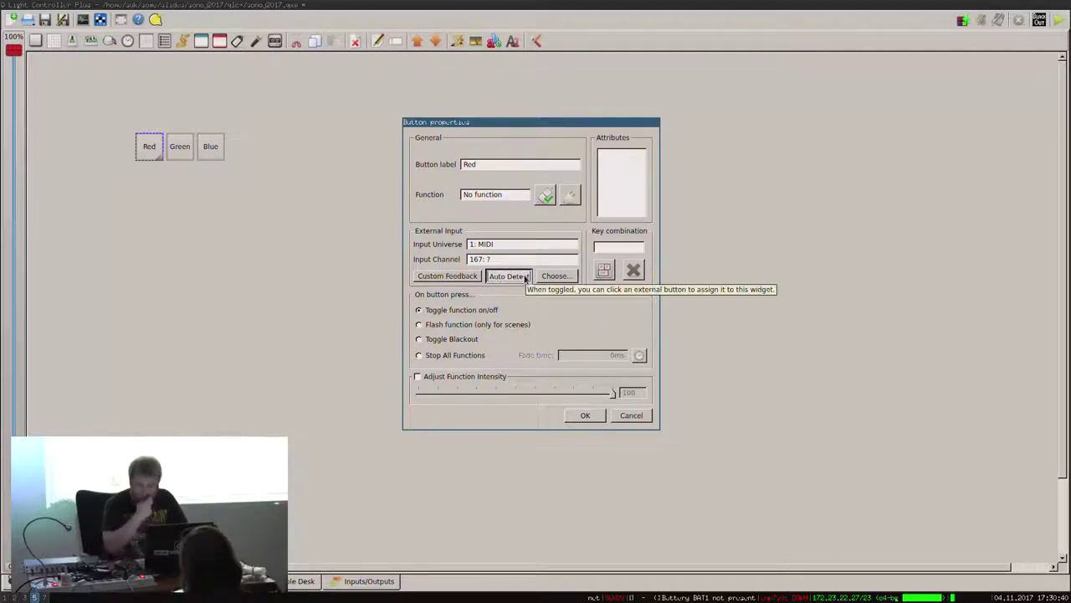
click(525, 278)
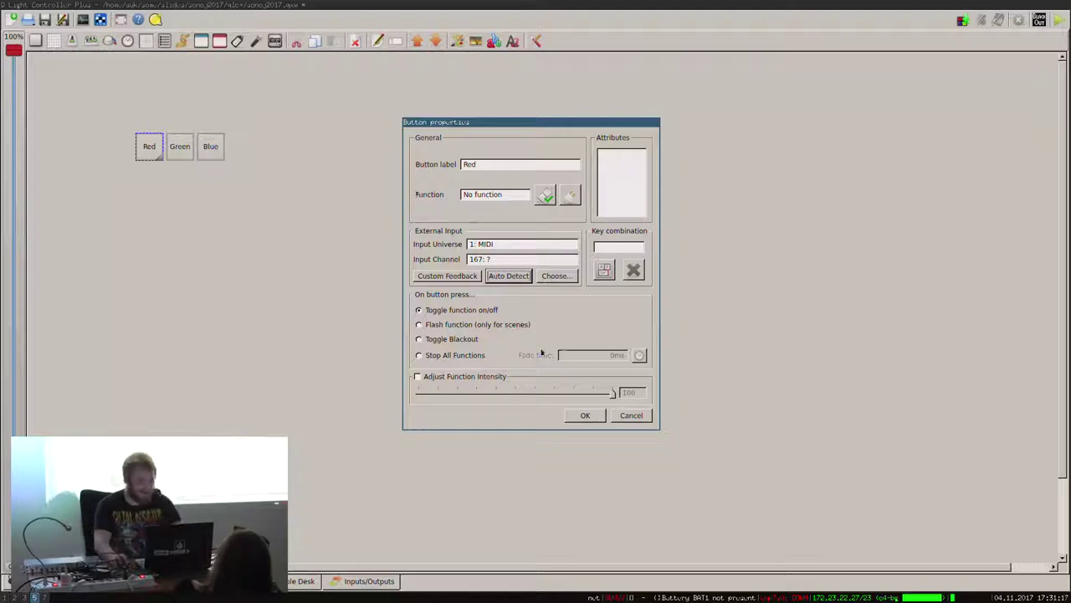
click(517, 247)
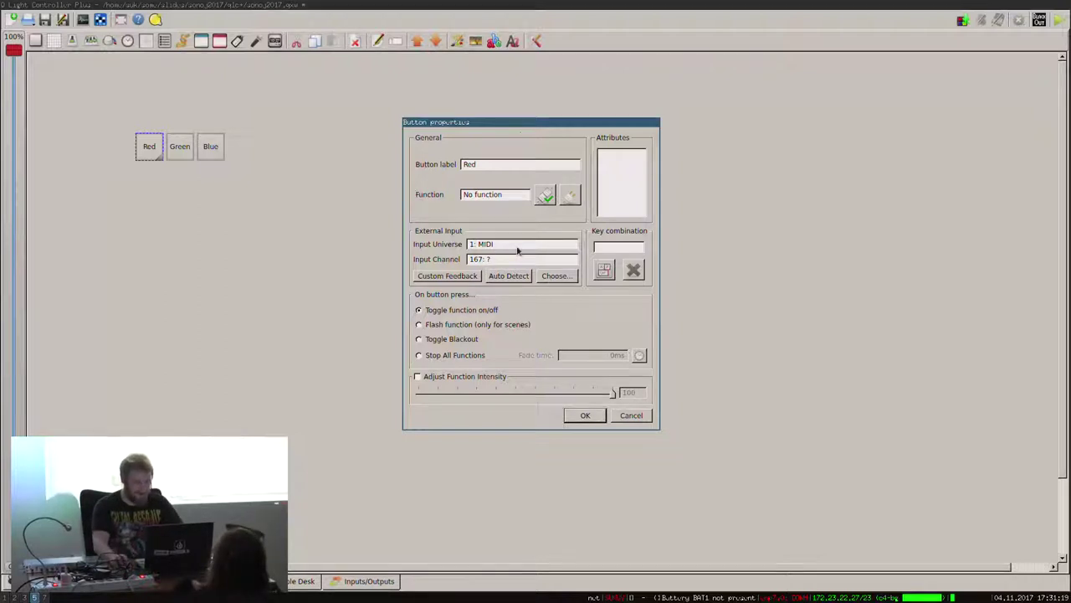
click(517, 275)
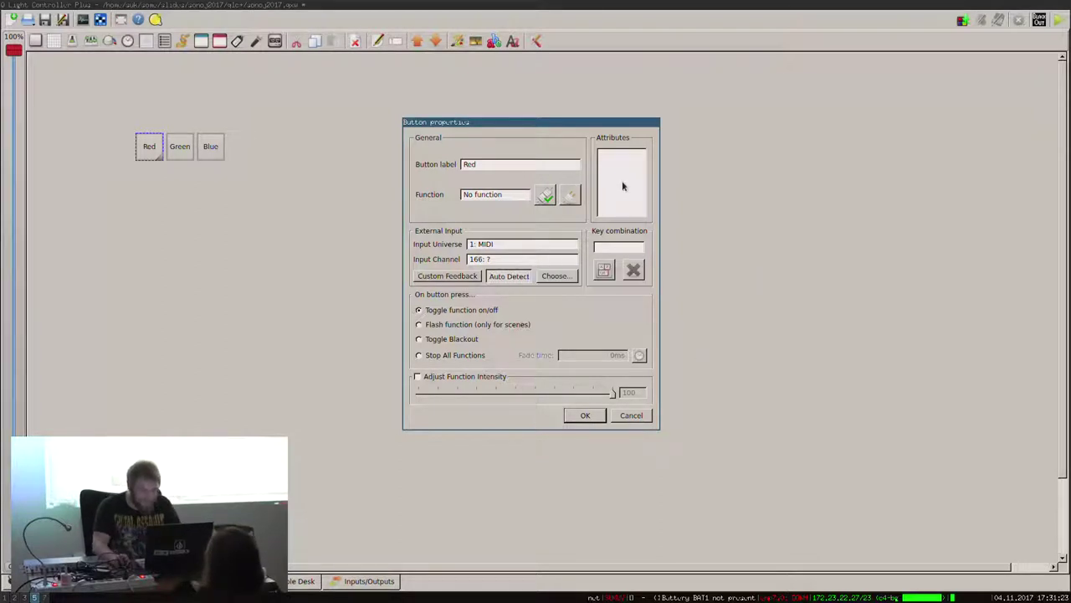
Assign the Blue scene function to the Red button.
click(545, 195)
click(440, 195)
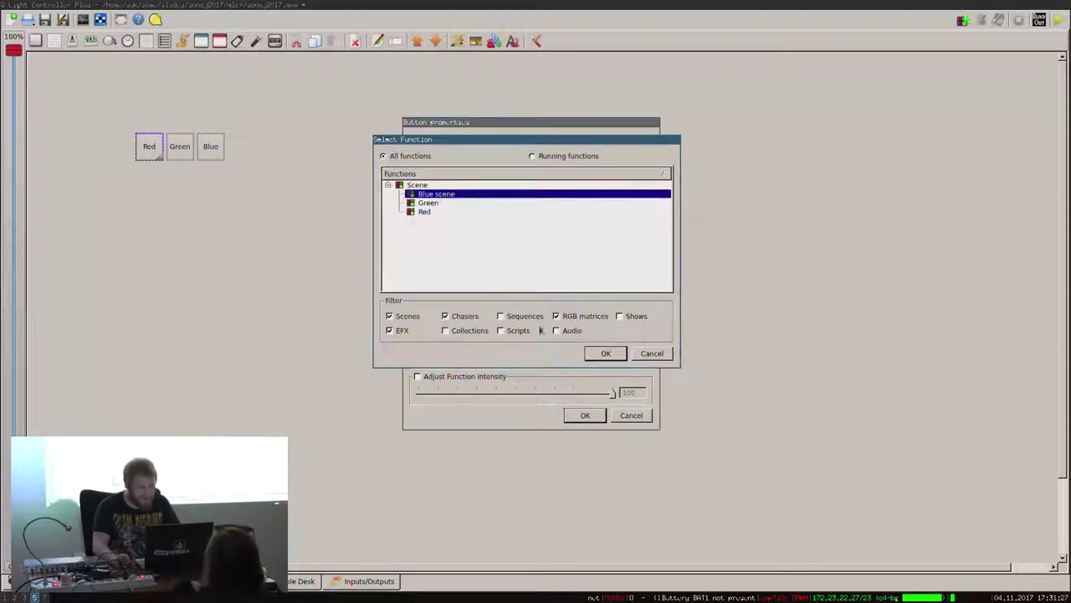
click(606, 353)
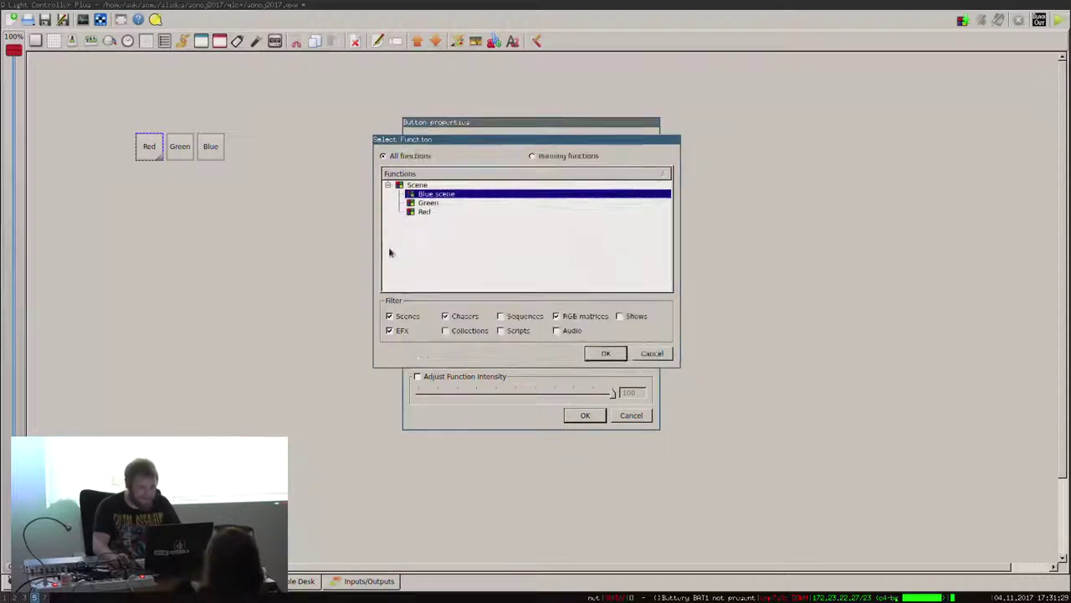
click(608, 353)
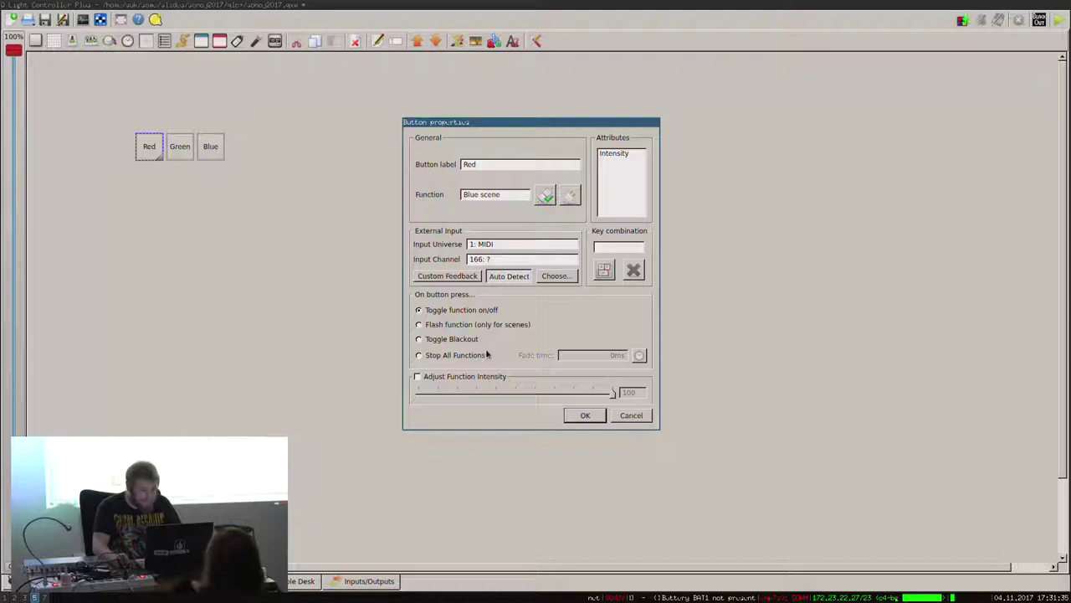
Replace the function assigned to the Red button with the Red scene.
click(540, 194)
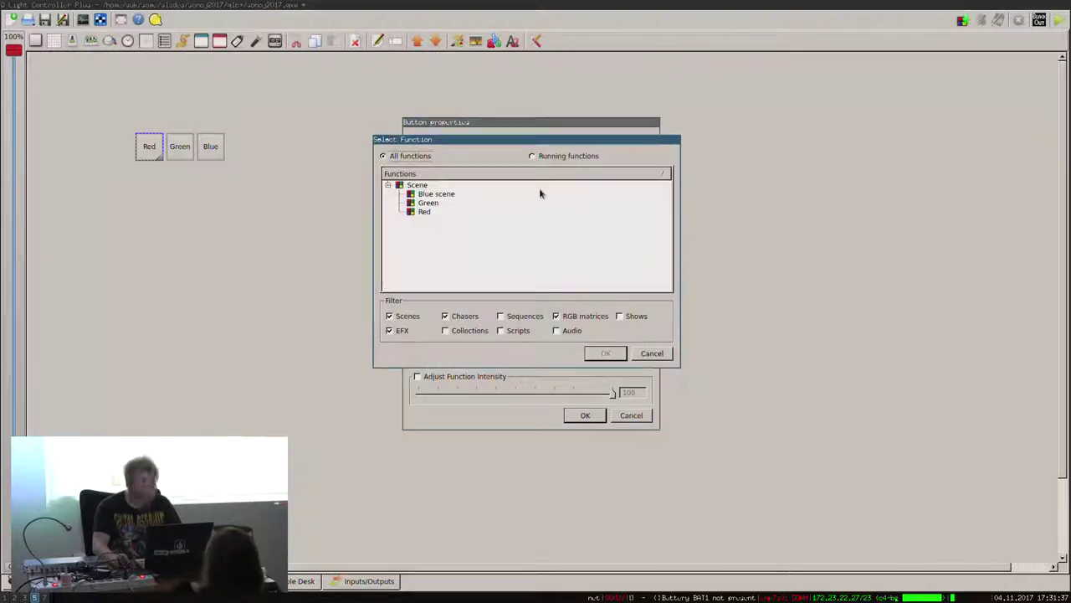
click(435, 211)
click(611, 353)
click(610, 353)
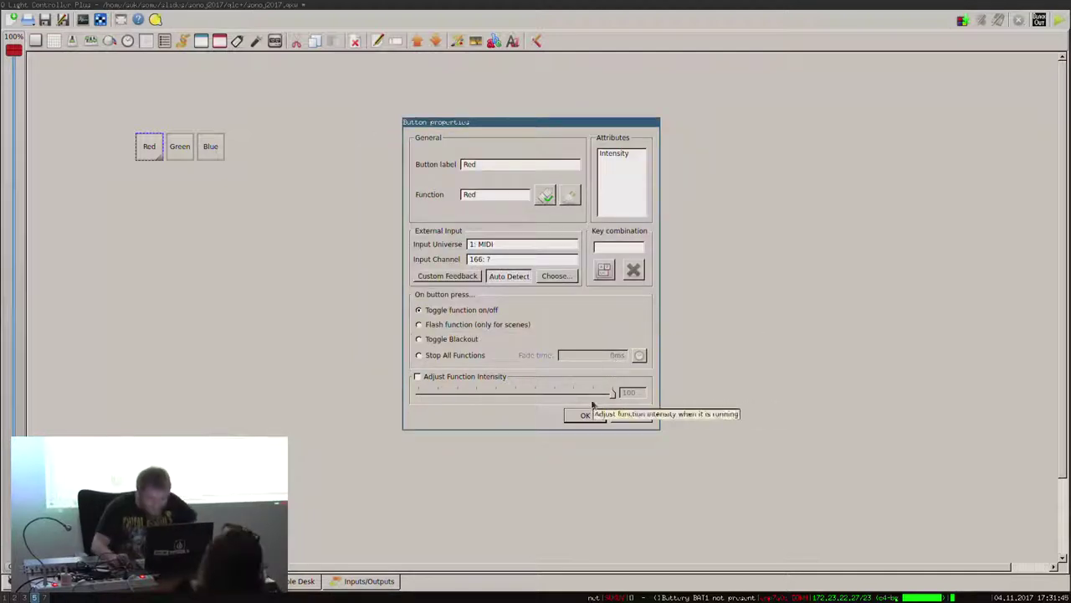
Set the Red button's press action to Flash function, briefly trying Toggle function on/off, and apply the button properties.
click(474, 330)
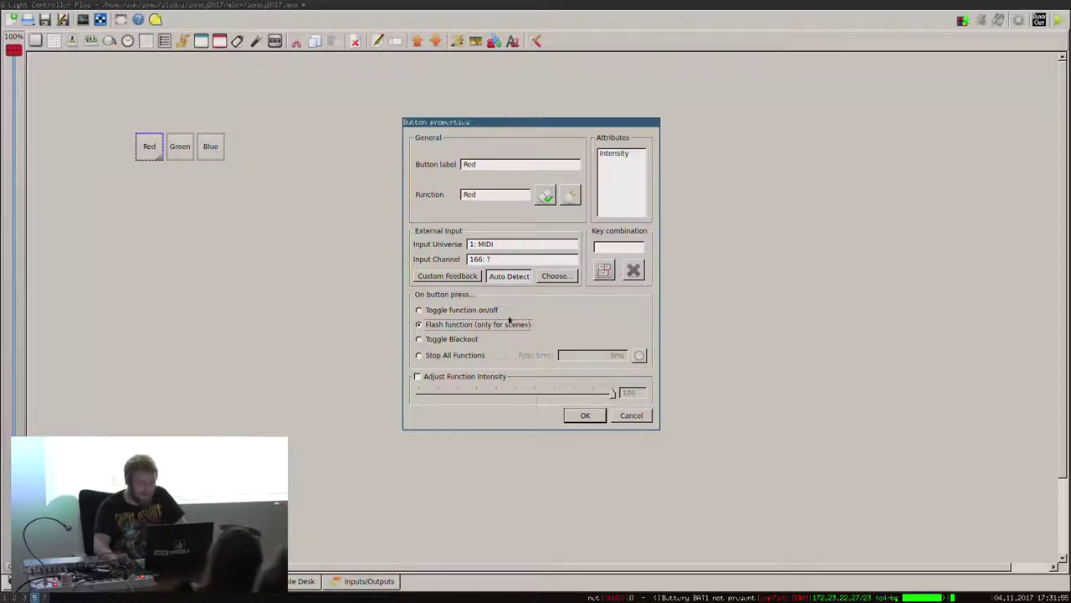
click(500, 310)
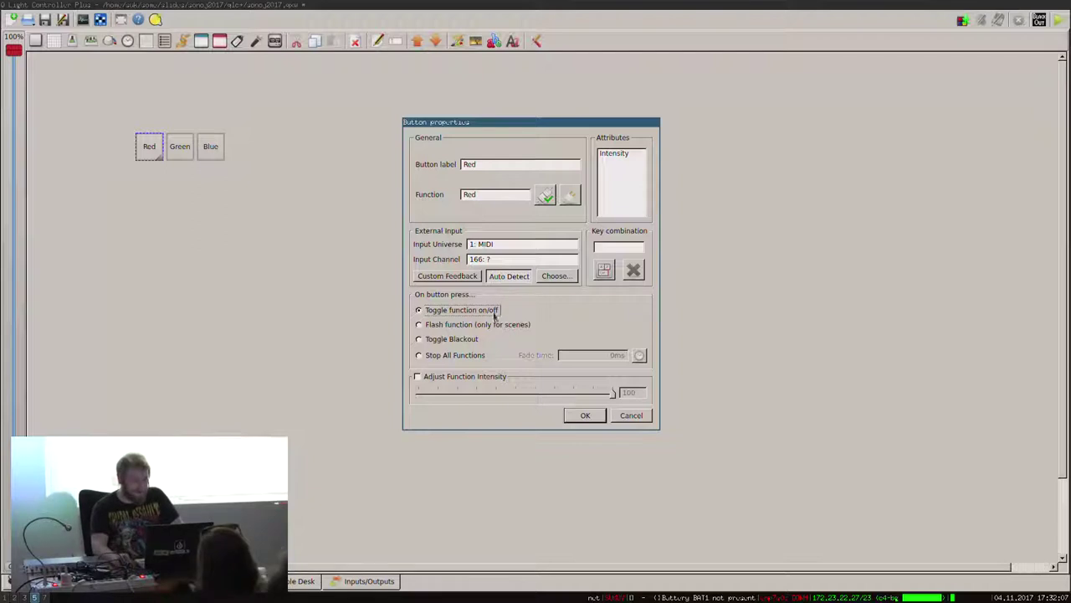
click(489, 328)
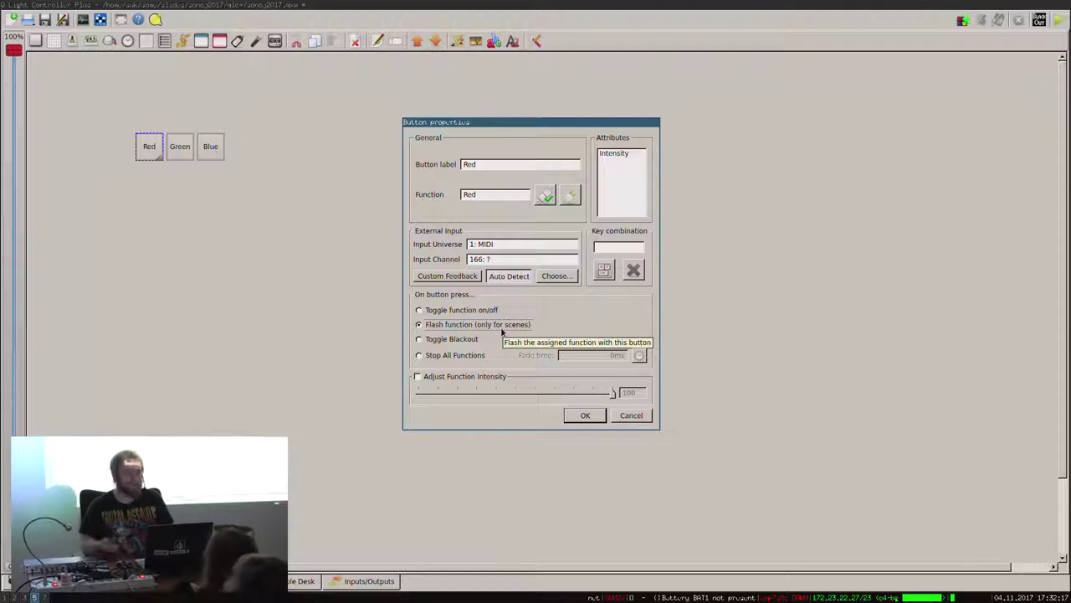
click(586, 416)
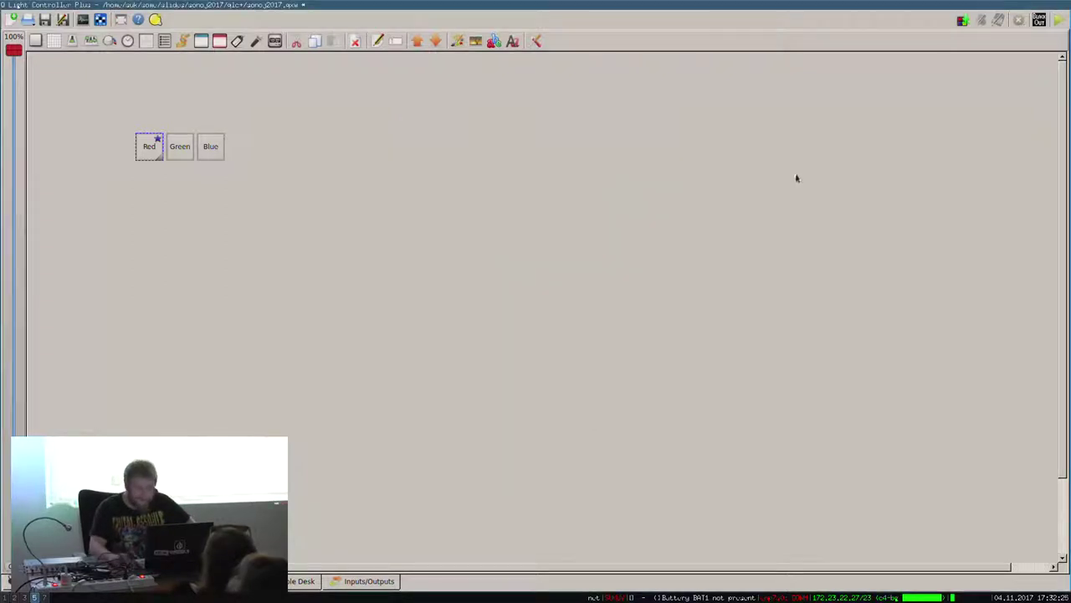
Enter operate mode, test the Red button by triggering it repeatedly, and return to design mode.
click(1058, 22)
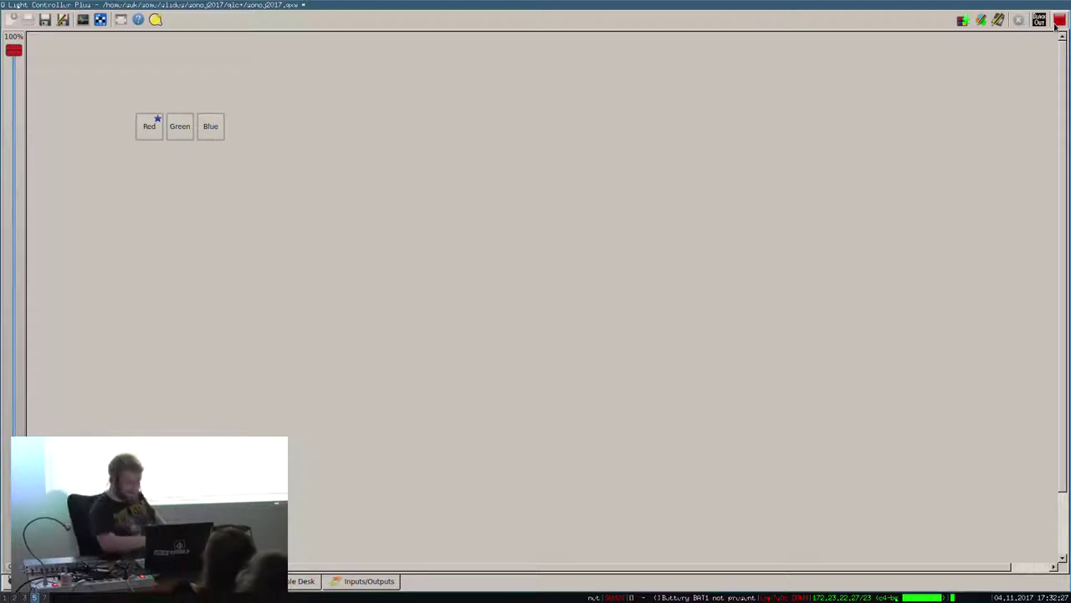
key(r)
key(r)
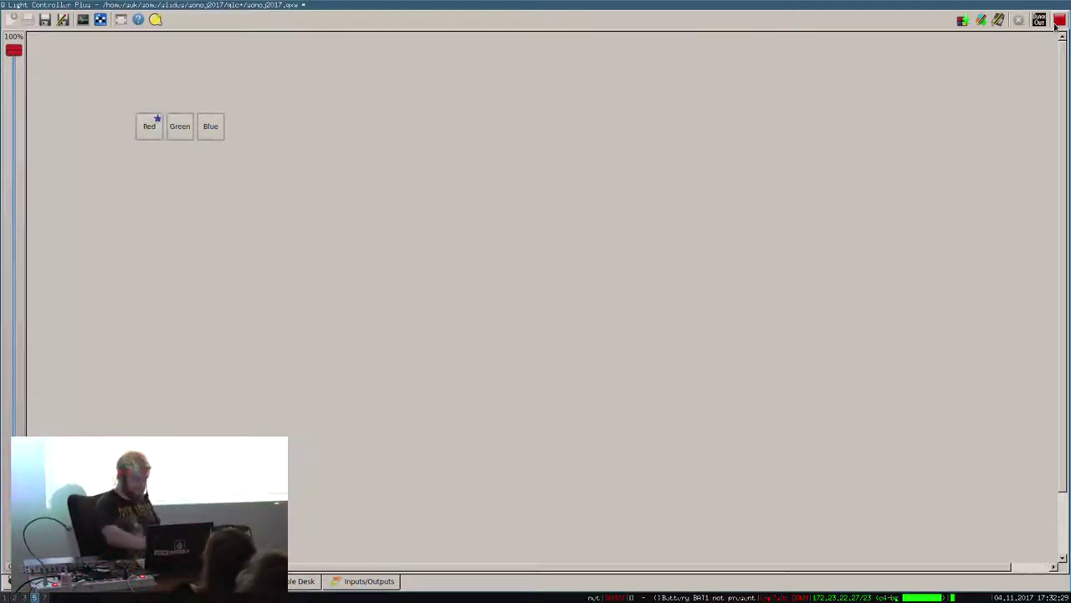
key(r)
key(r)
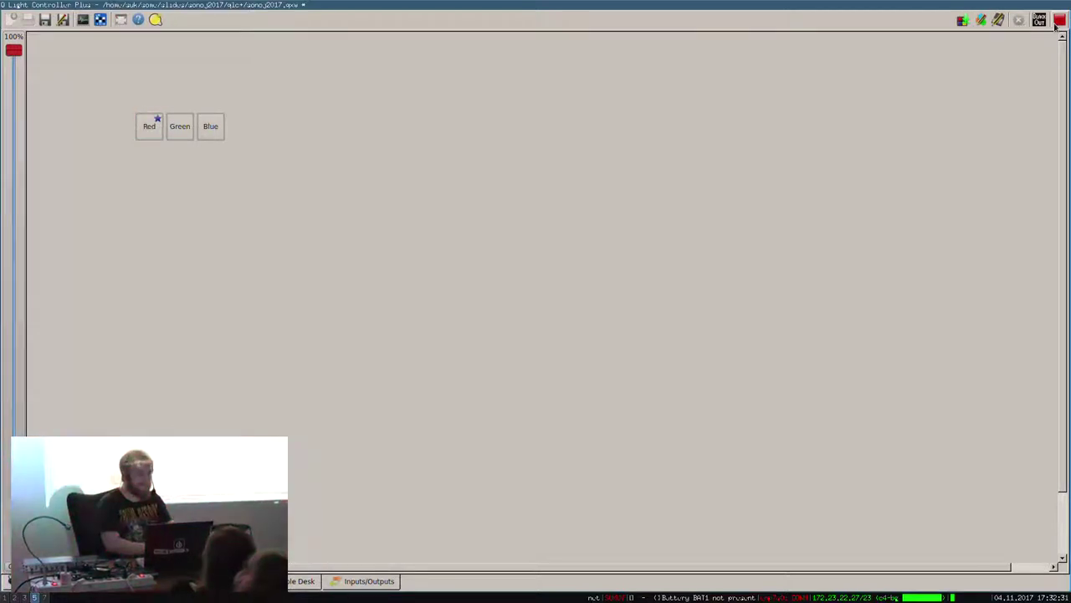
key(r)
key(r)
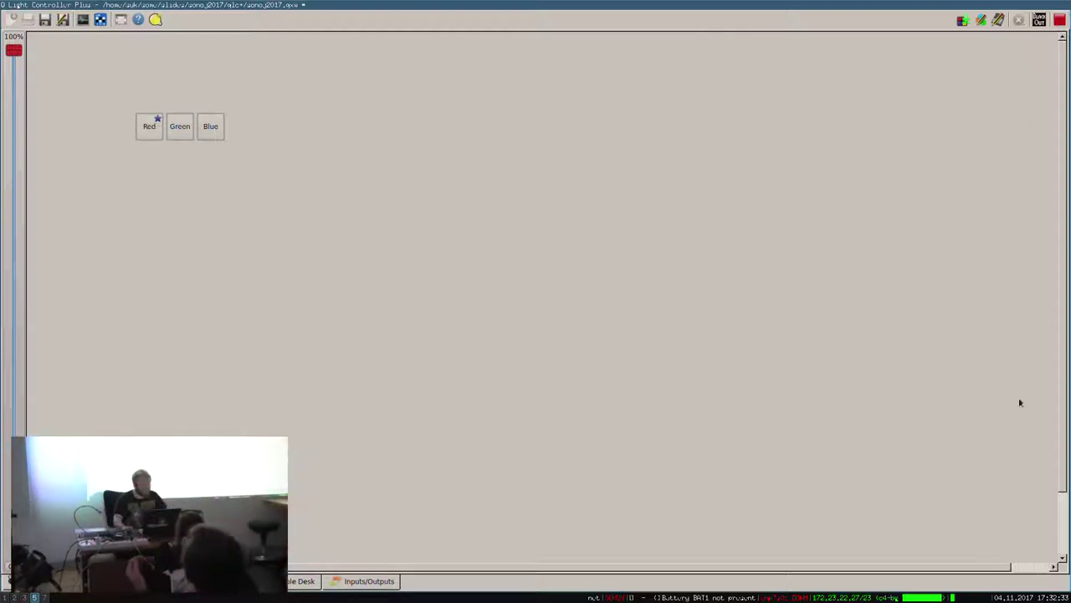
click(1060, 20)
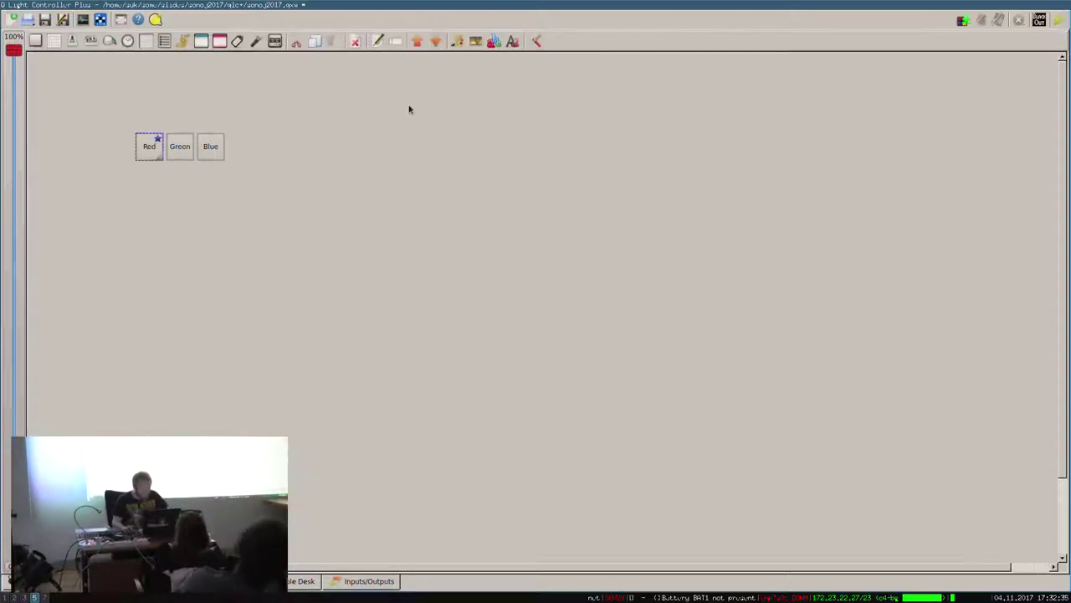
Assign the Green scene to the Green button and set its press action to Flash function.
click(182, 148)
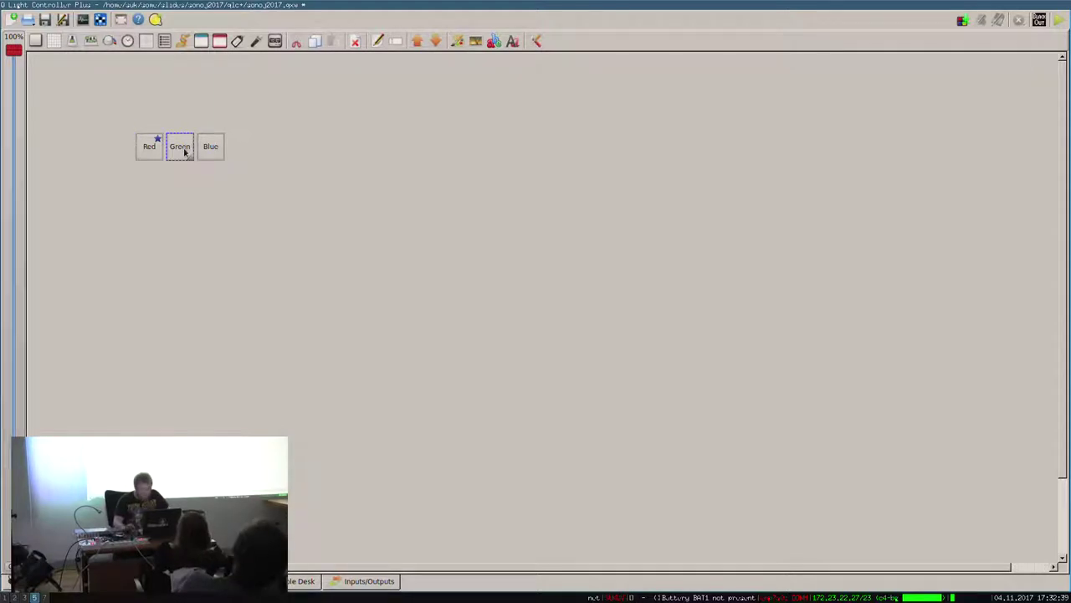
double_click(184, 152)
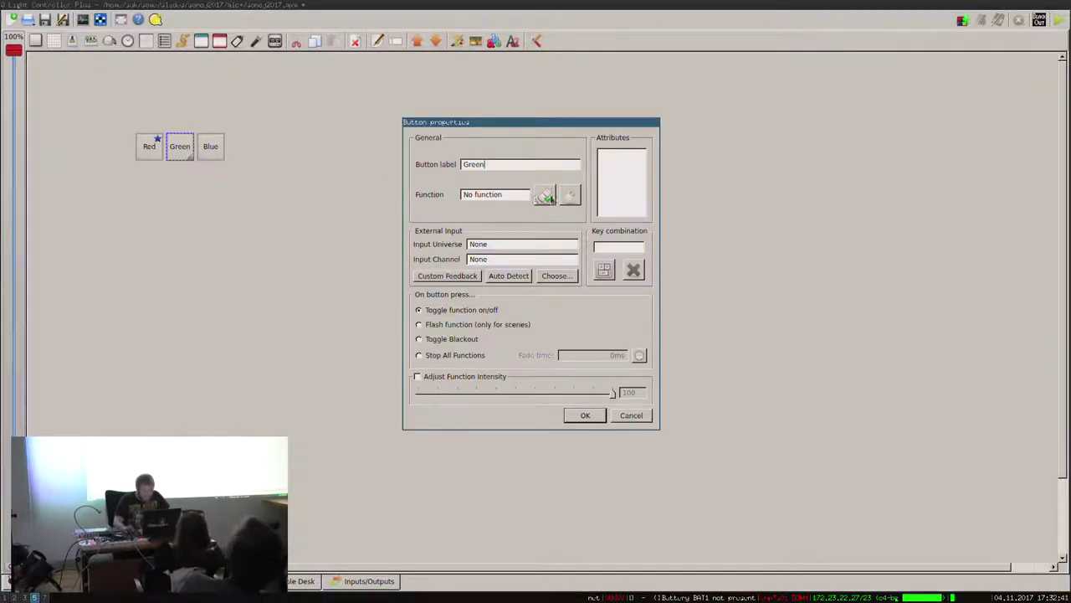
click(550, 198)
click(420, 203)
click(593, 353)
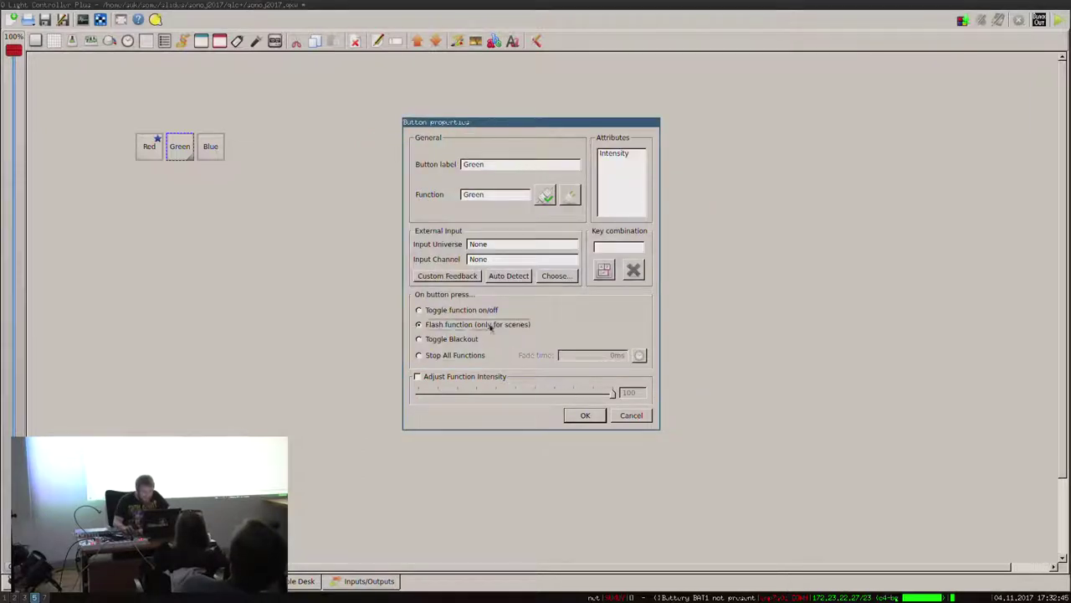
click(585, 415)
Assign the Blue scene function to the Blue button.
double_click(211, 149)
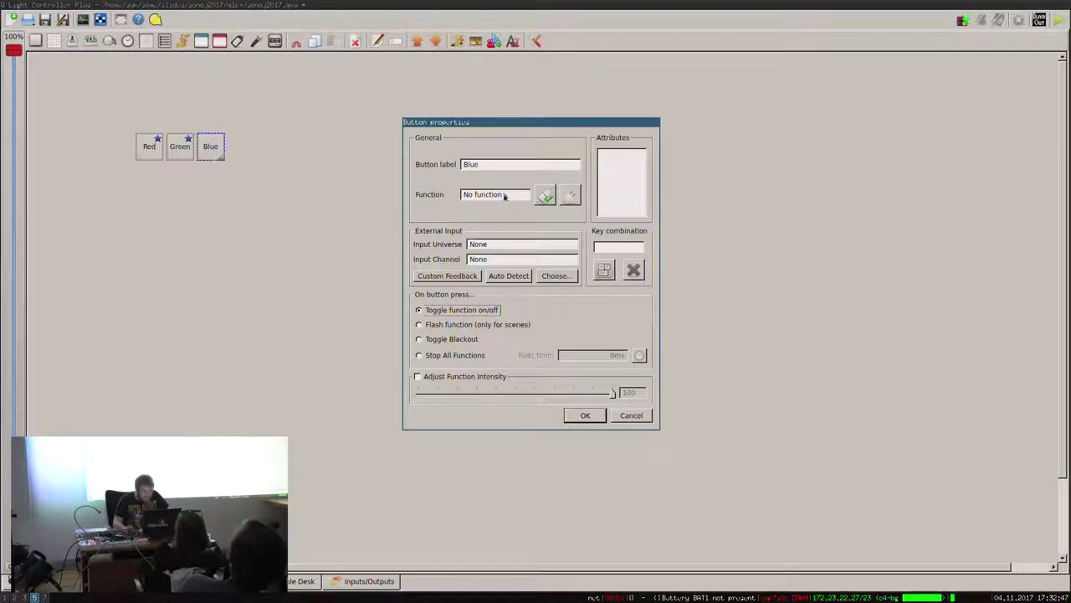
click(545, 196)
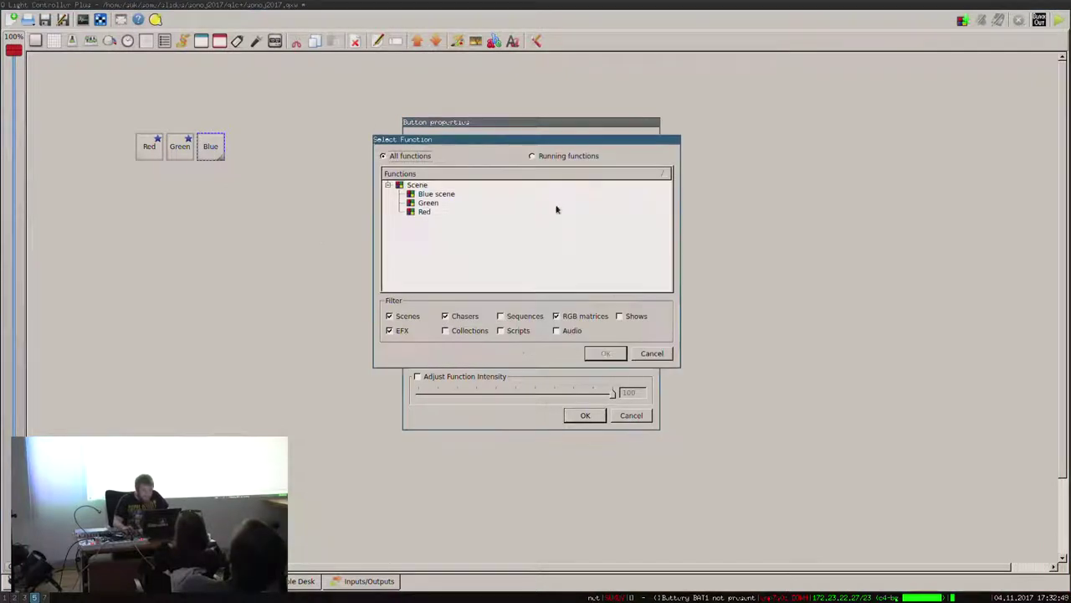
click(436, 194)
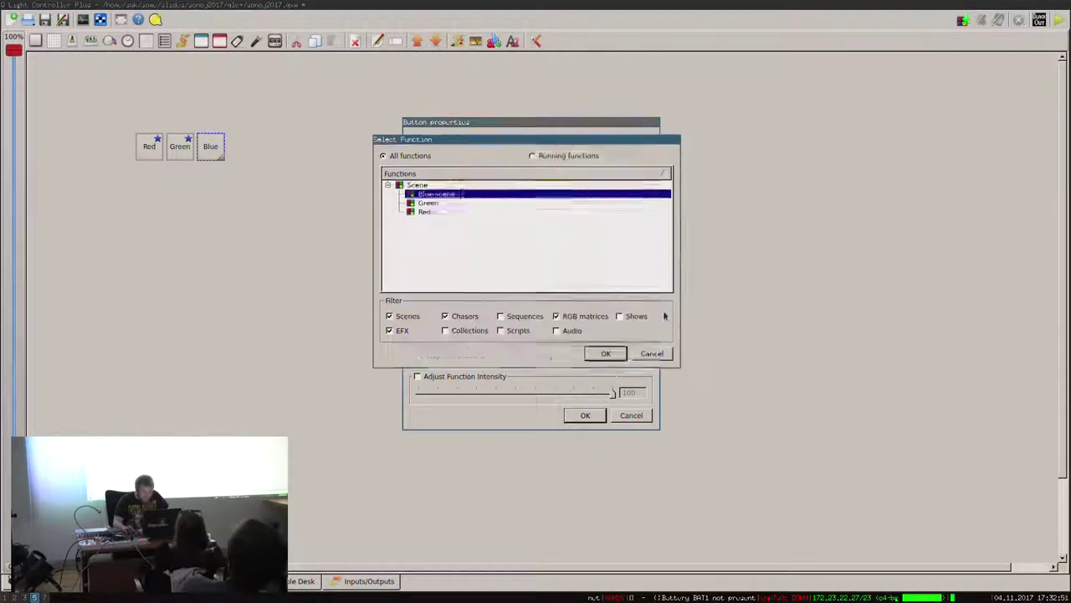
click(606, 353)
Auto-detect the Blue button's external input as universe 1: MIDI, channel 170, and set its press action to Flash function.
double_click(521, 247)
click(515, 277)
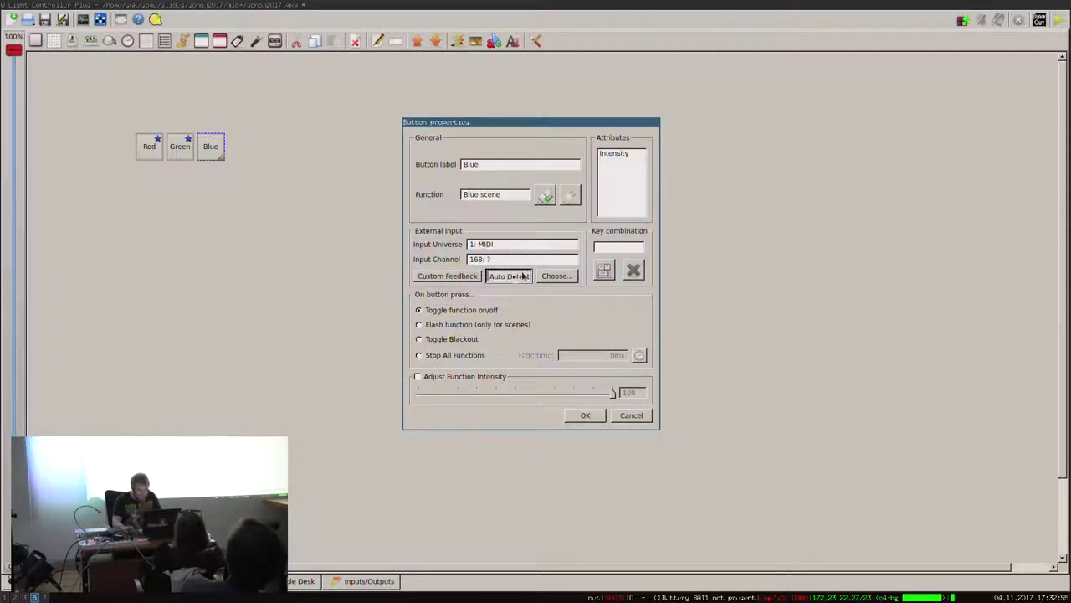
click(585, 416)
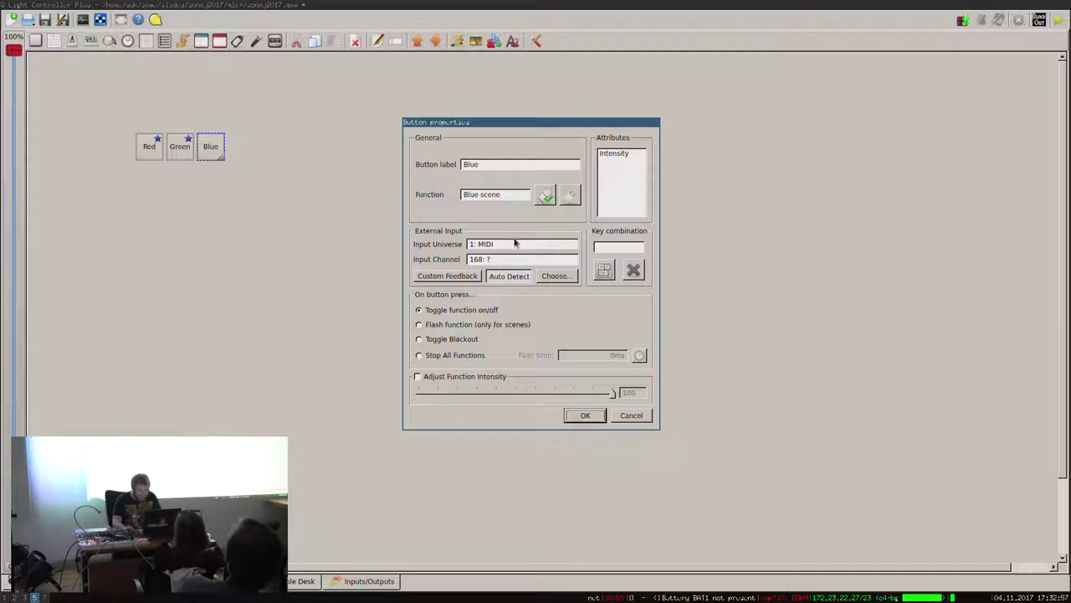
click(576, 415)
click(496, 325)
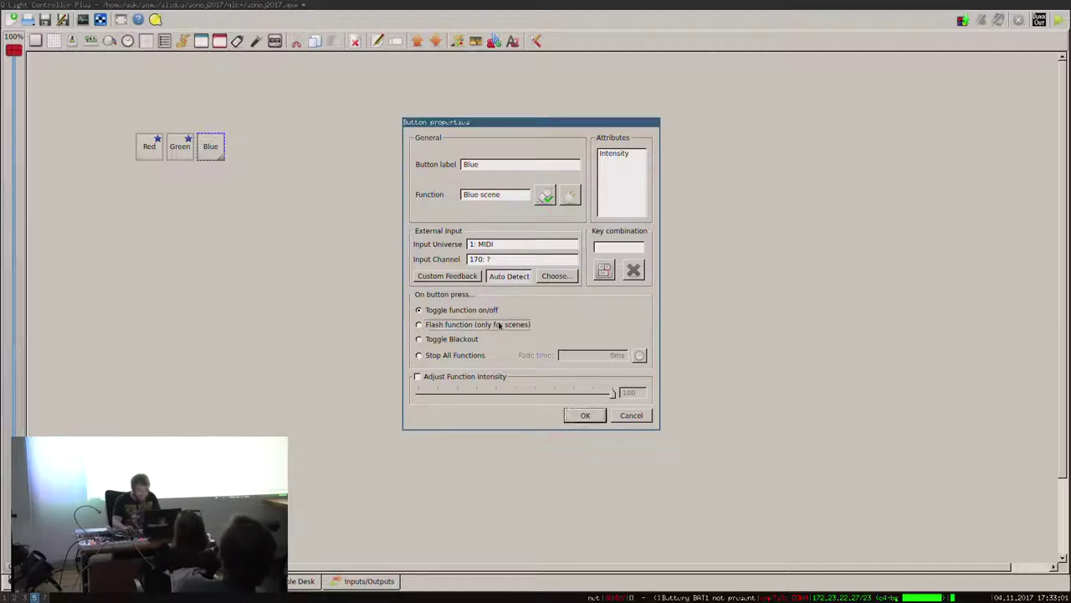
click(585, 416)
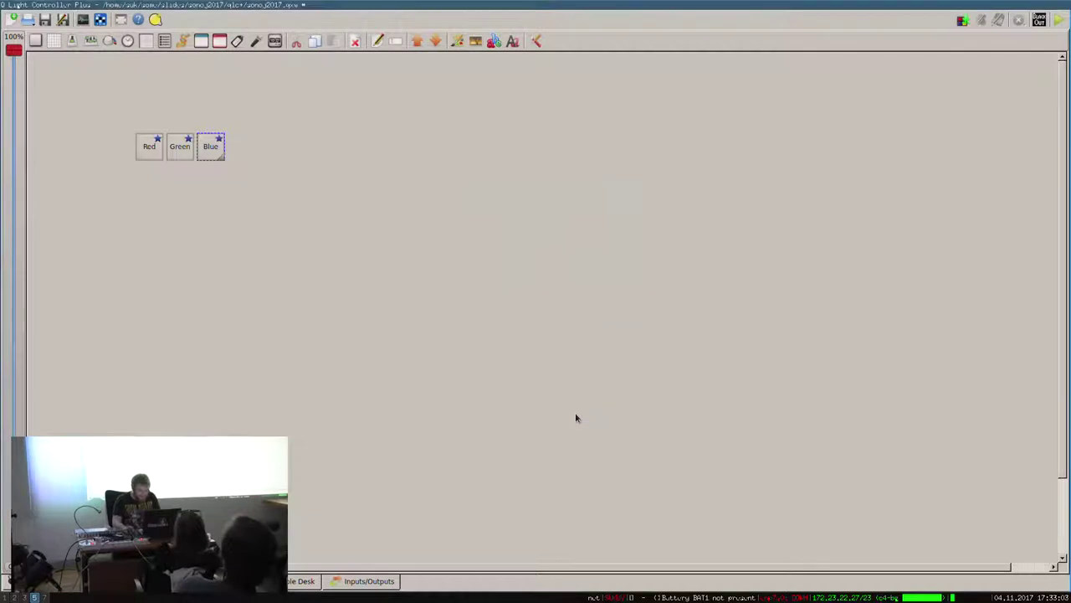
Auto-detect the Green button's external input as universe 1: MIDI, channel 168, keeping Flash function as its press action.
double_click(180, 146)
click(479, 327)
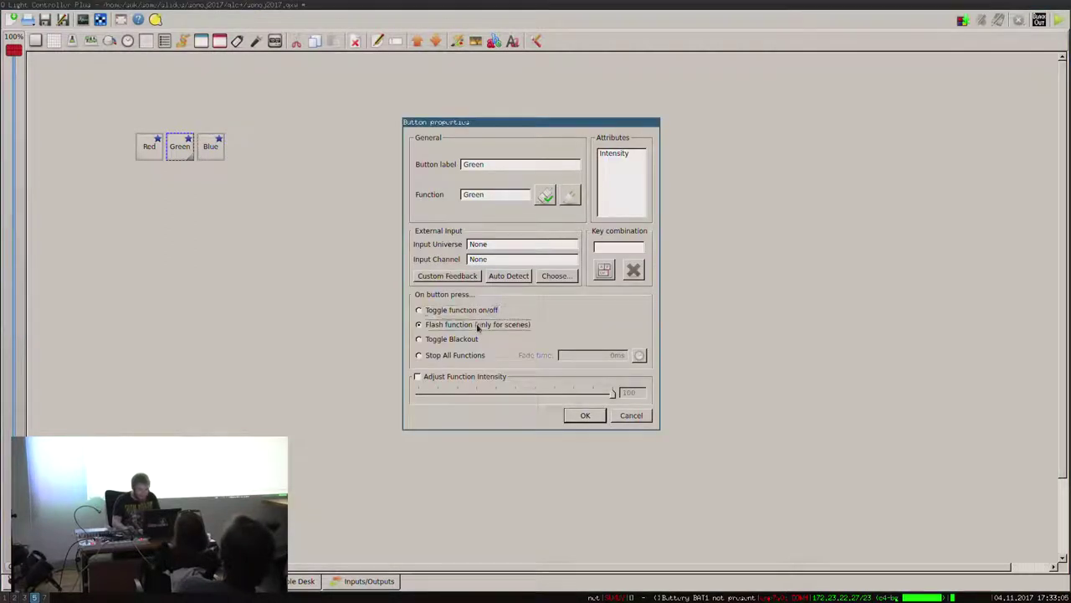
click(507, 277)
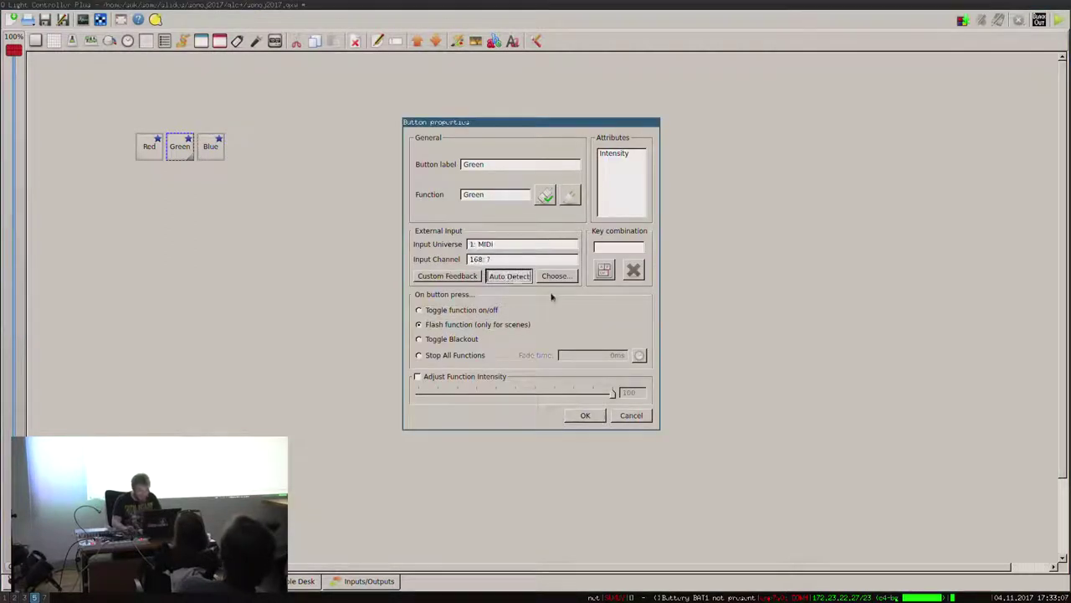
click(591, 415)
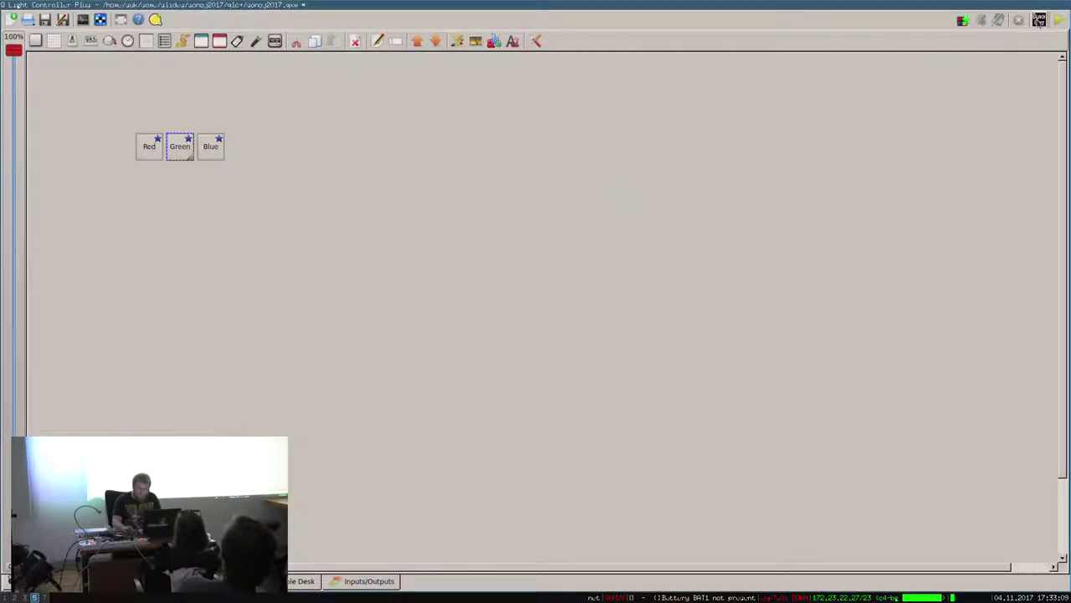
Enter operate mode in QLC+ and switch to Ardour to view the Light track's timeline.
click(1057, 25)
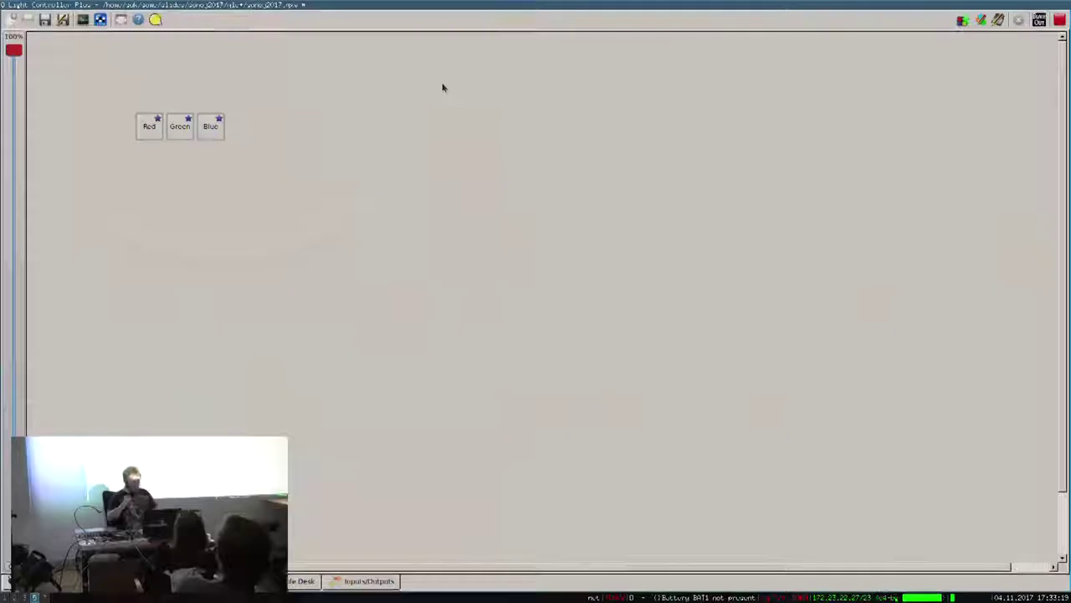
key(super+3)
key(super+7)
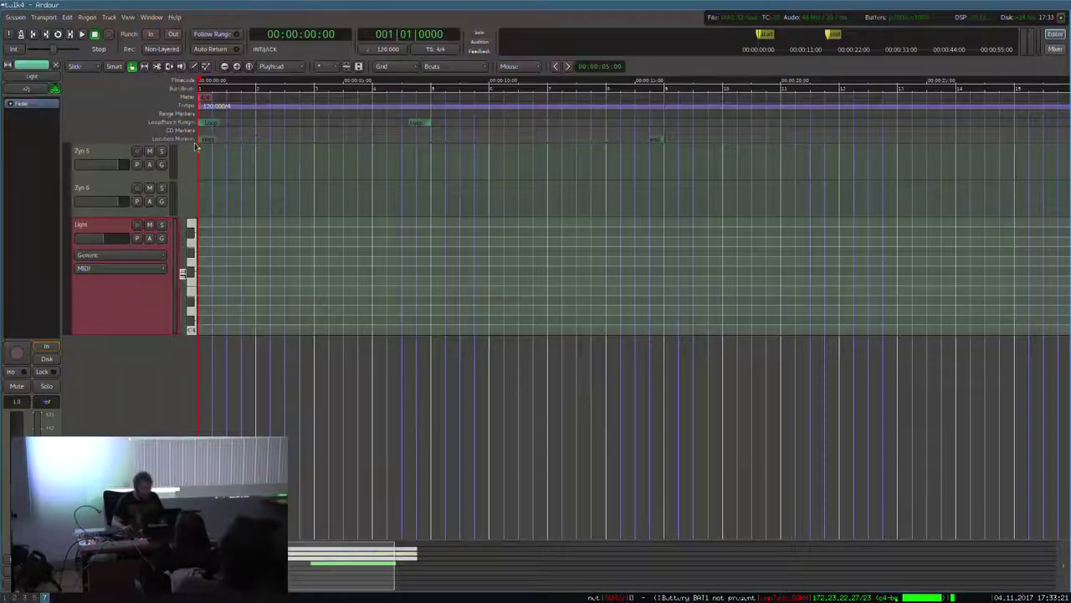
scroll(268, 162, up, 5)
scroll(269, 161, up, 1)
scroll(262, 149, down, 2)
scroll(258, 263, down, 10)
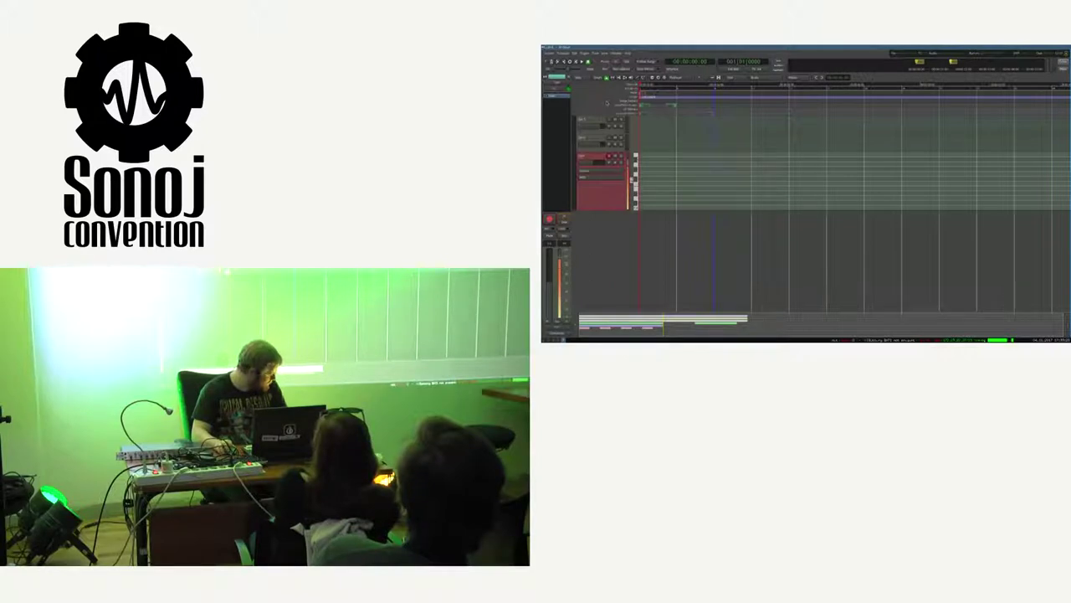
Return to QLC+, leave operate mode, and inspect the nanoPAD2 MIDI 1 and port devices in the Universe 1 mapping.
key(super+2)
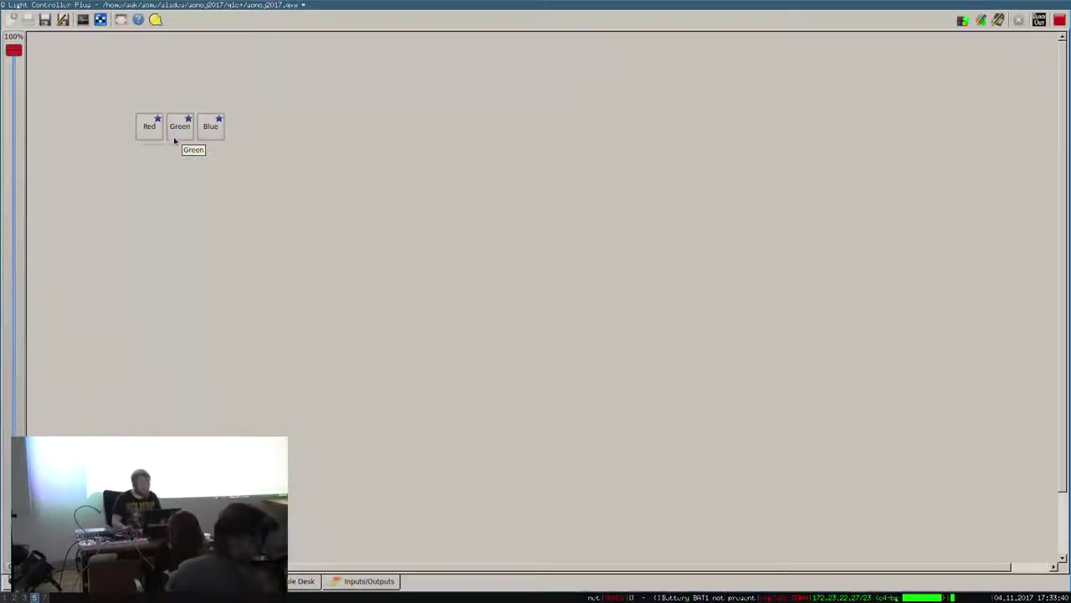
click(1059, 19)
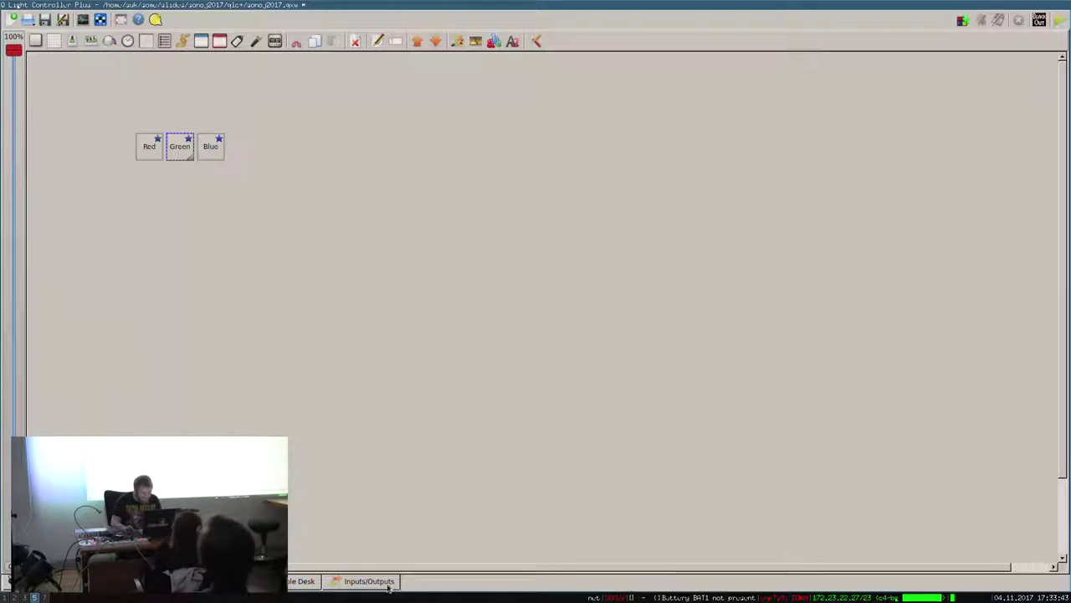
click(368, 581)
click(783, 175)
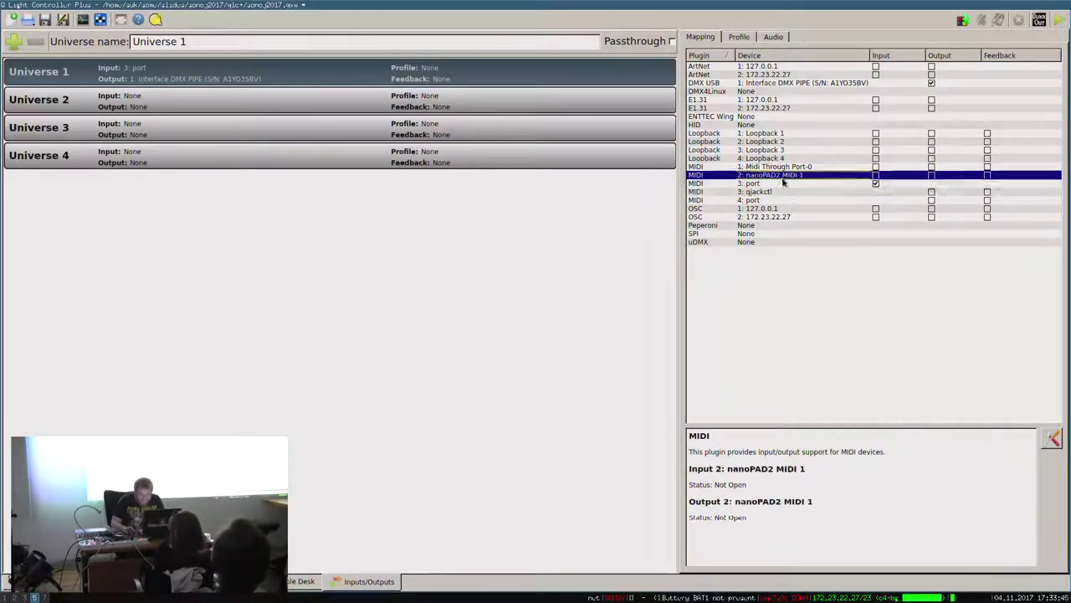
click(783, 184)
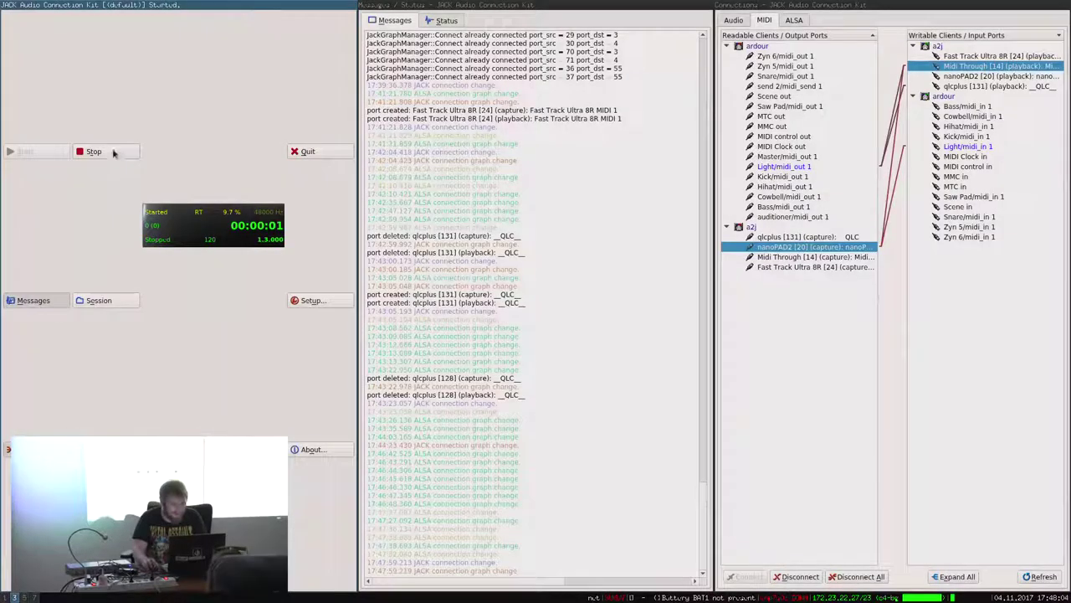
Switch to QLC+, leave operate mode, and close the application.
key(super+5)
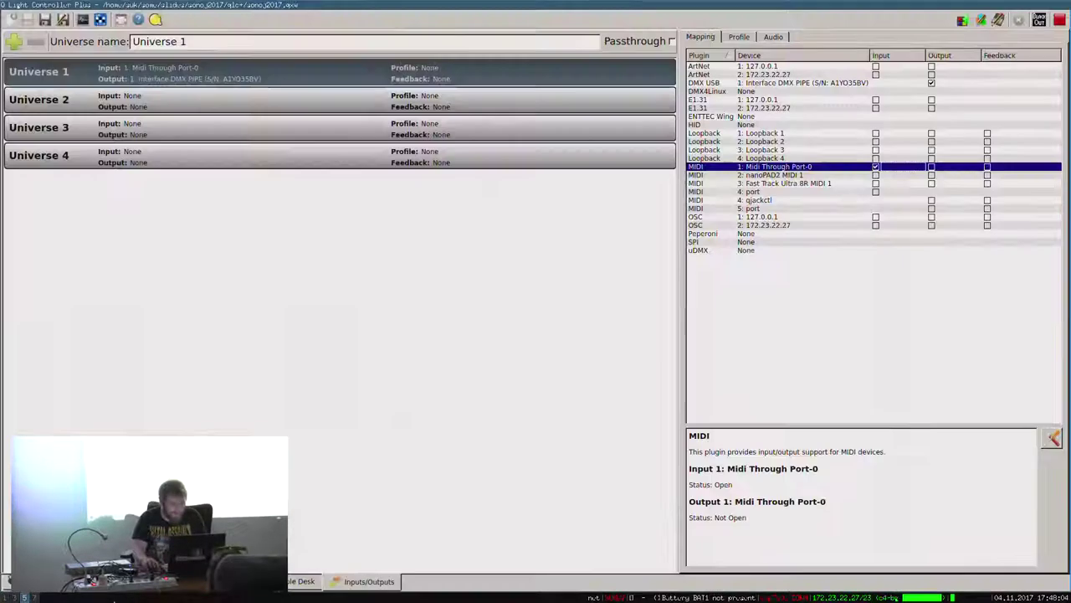
key(super+shift+q)
key(Return)
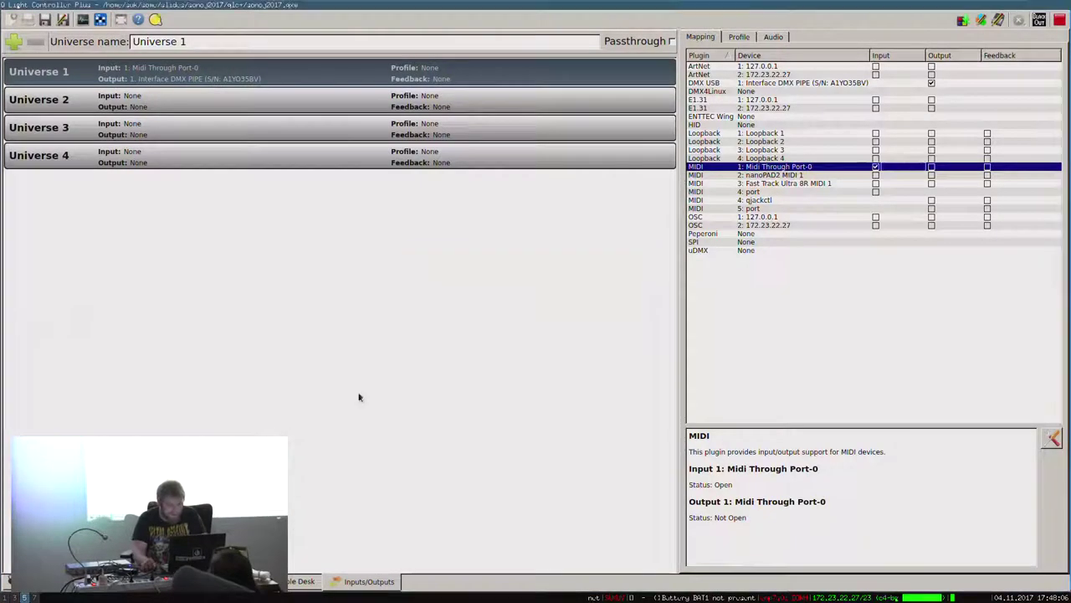
click(1057, 21)
key(super+shift+q)
Switch to Ardour and quit it, closing the talk4 session.
key(super+3)
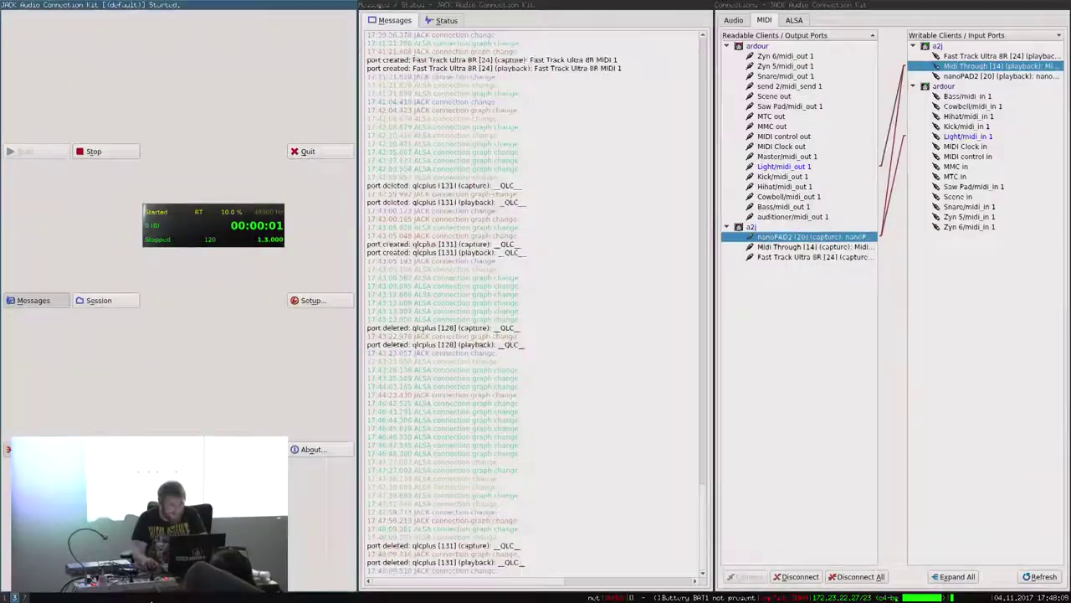
key(super+7)
key(ctrl+q)
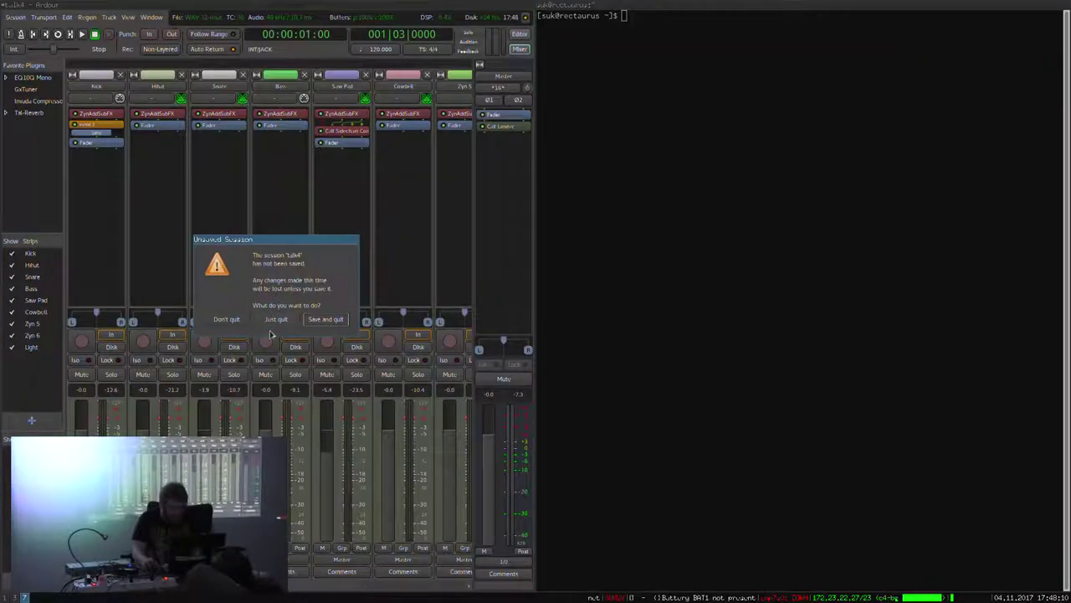
click(283, 322)
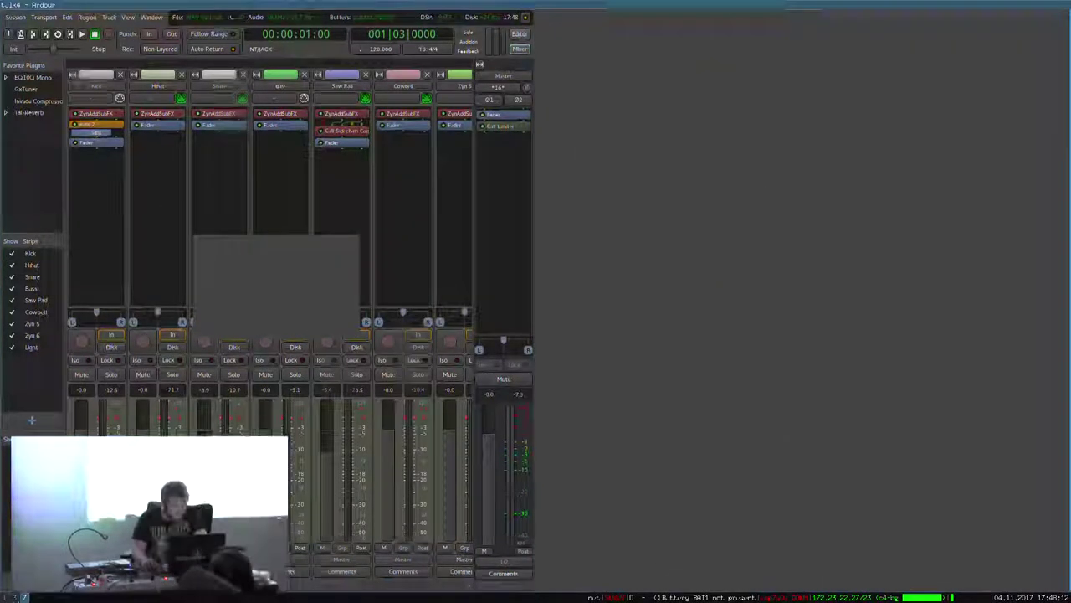
key(super+Right)
key(super+Right)
key(super+Right)
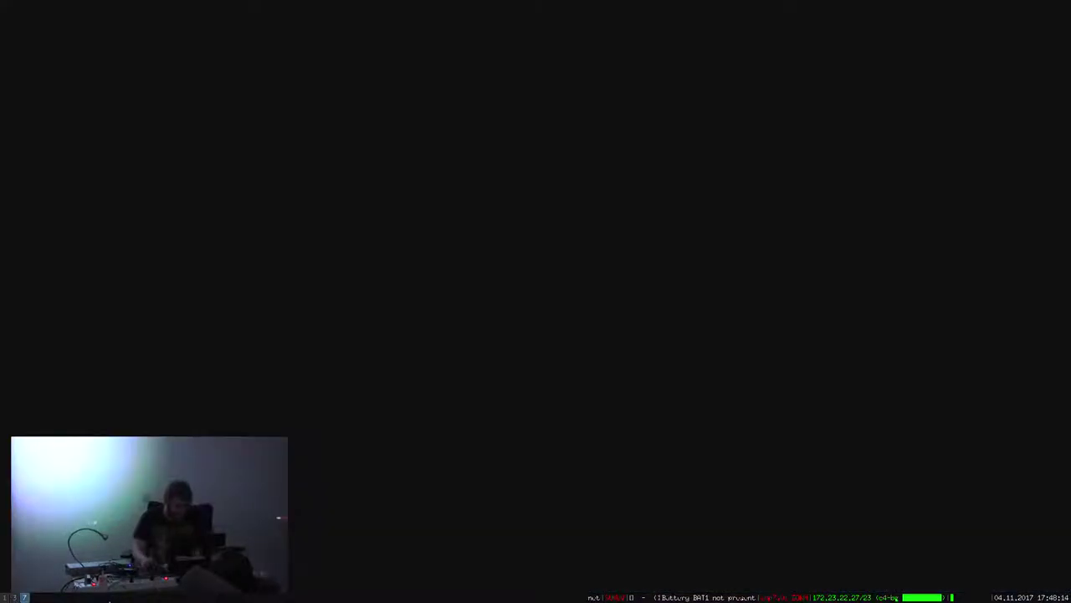
Stop the JACK audio server, accepting that some client applications are still connected.
key(super+3)
click(94, 151)
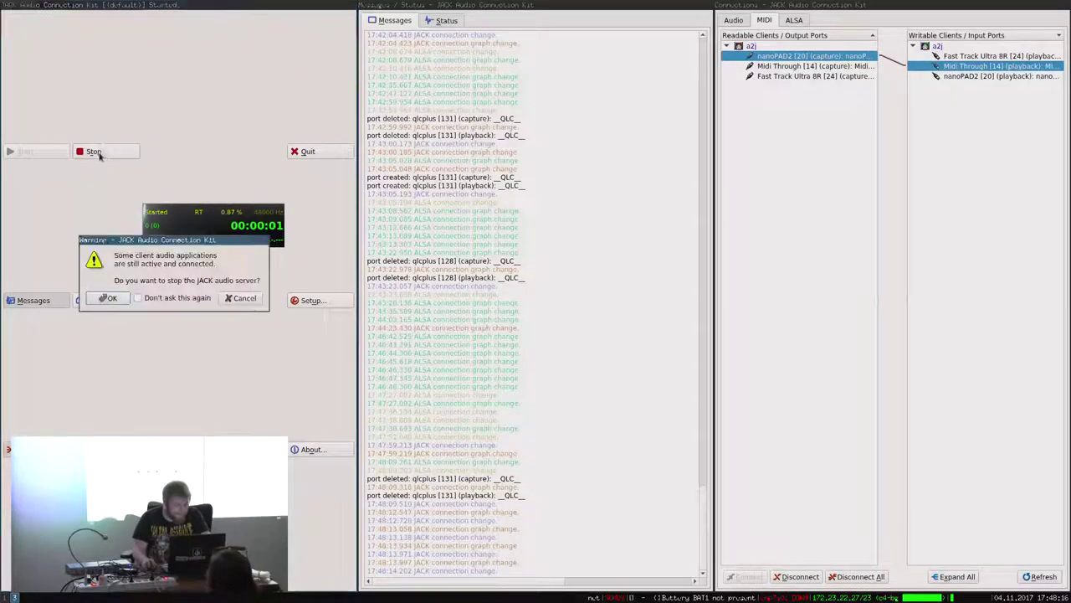
key(Return)
Run htop in a new terminal, search the process tree for "ar", and close the terminal.
key(super+Return)
text(htop)
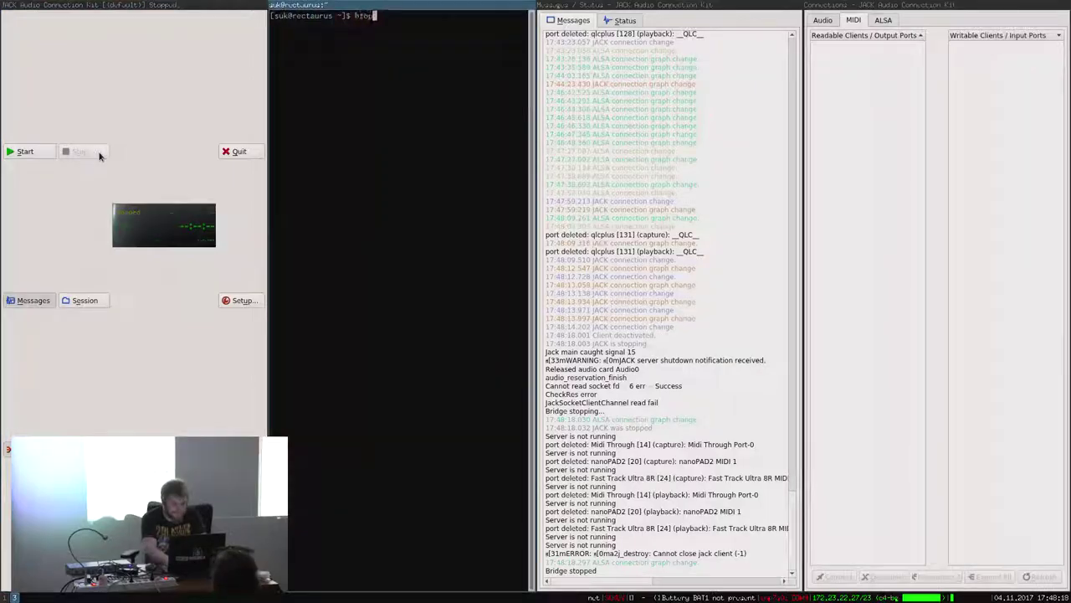
key(Return)
key(Escape)
key(Down)
key(Down)
key(F3)
text(ar)
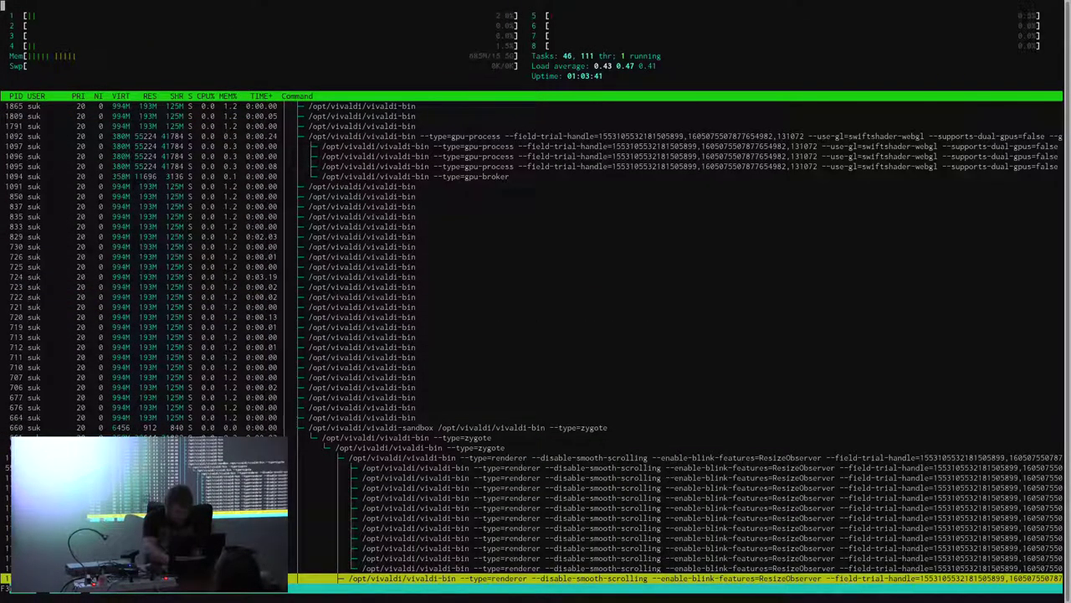
text(q)
key(ctrl+d)
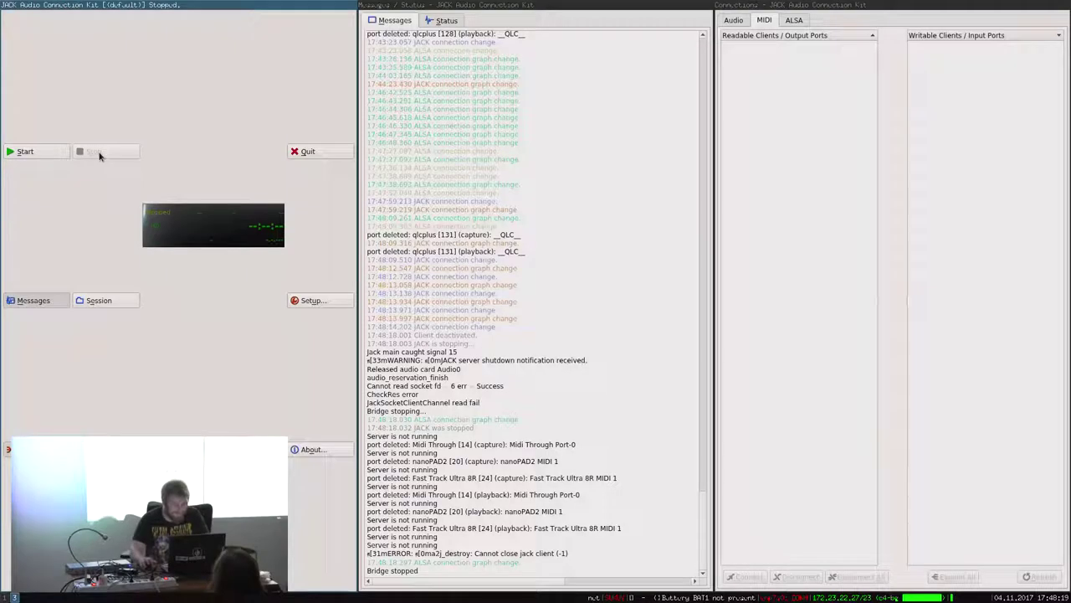
Start the JACK audio server and launch qlcplus on workspace 5.
key(alt+s)
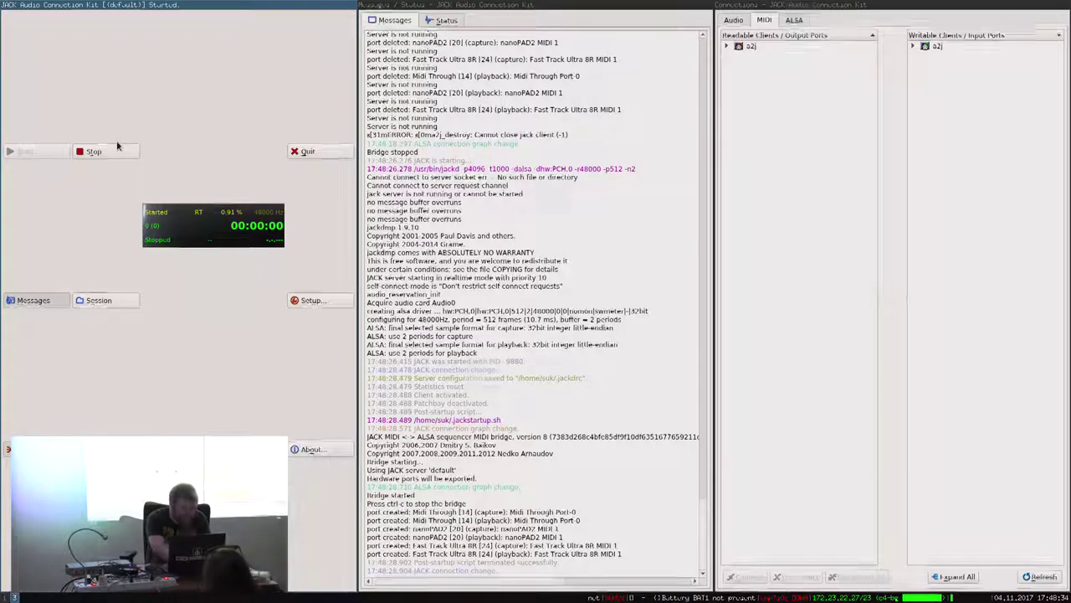
key(super+5)
key(super+r)
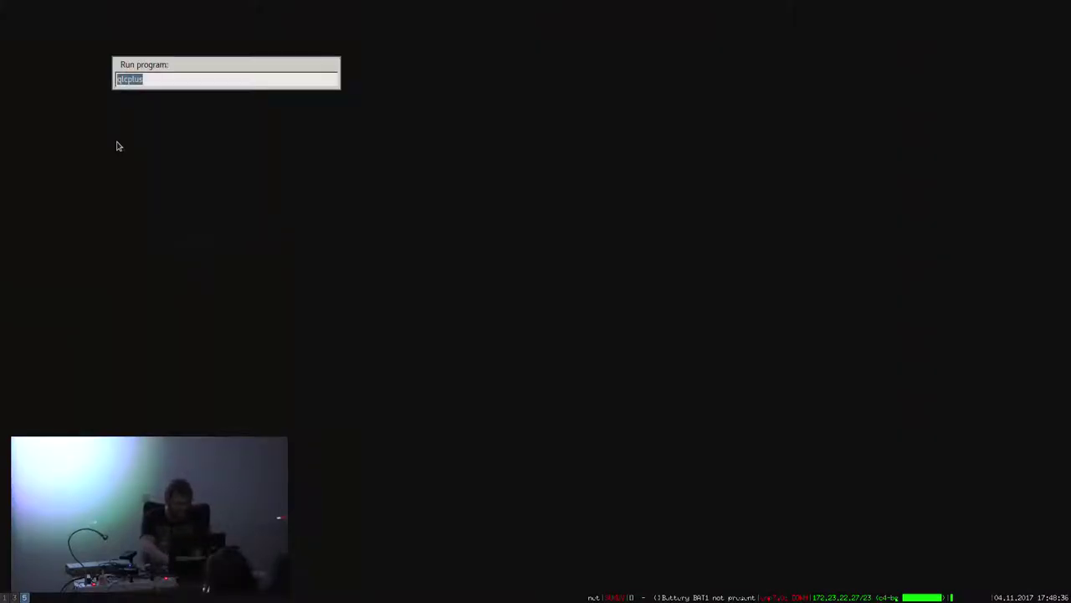
key(Return)
Launch ardour, open the recent session talk4, and move its window to workspace 4.
key(super+r)
text(ardour)
key(Return)
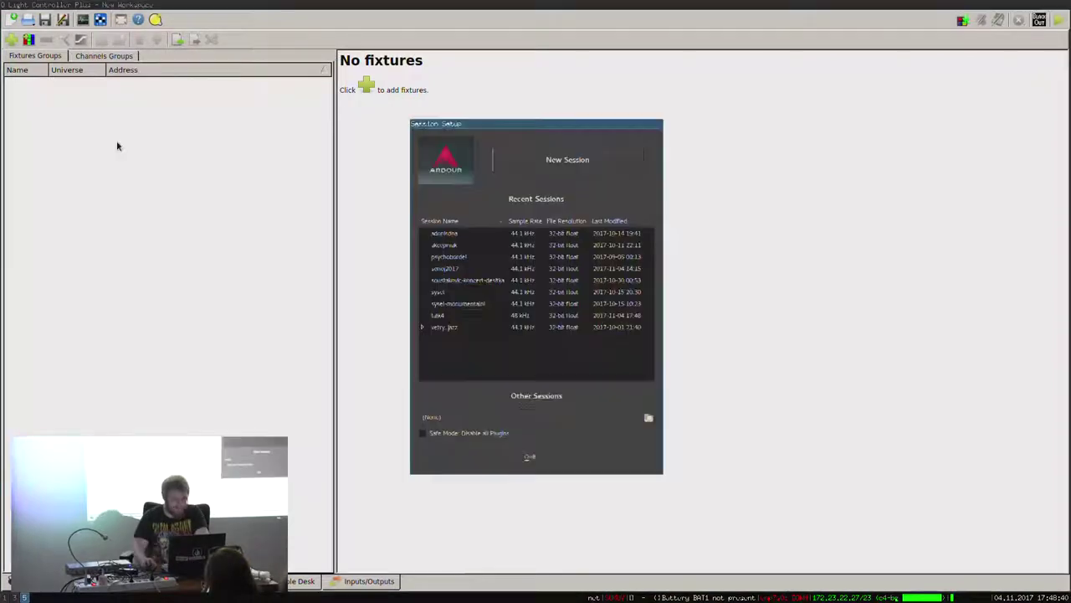
click(482, 303)
double_click(478, 315)
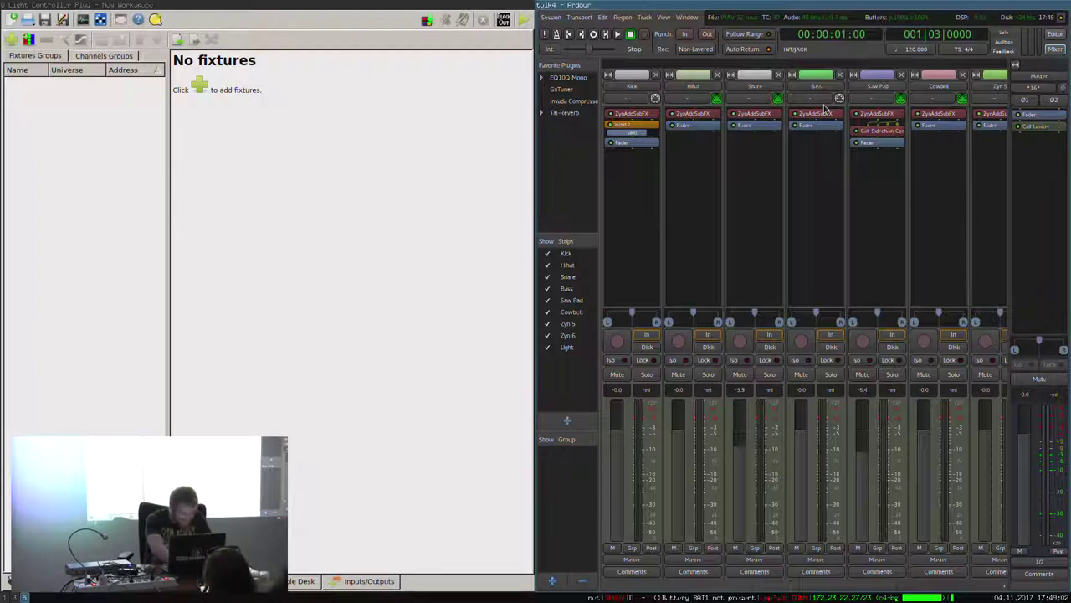
key(super+shift+4)
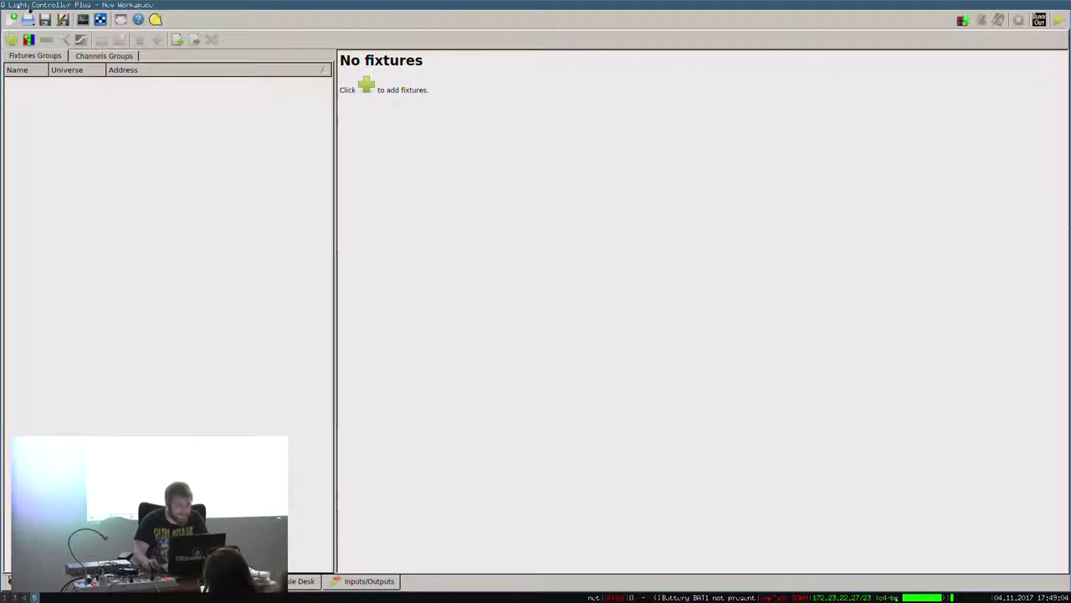
click(27, 19)
double_click(484, 189)
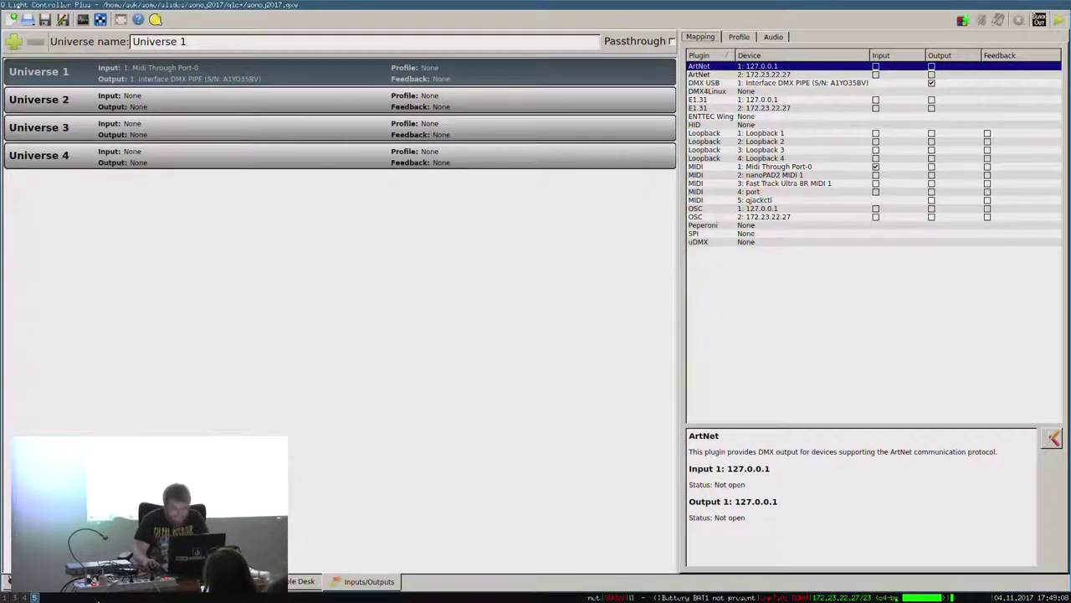
click(25, 597)
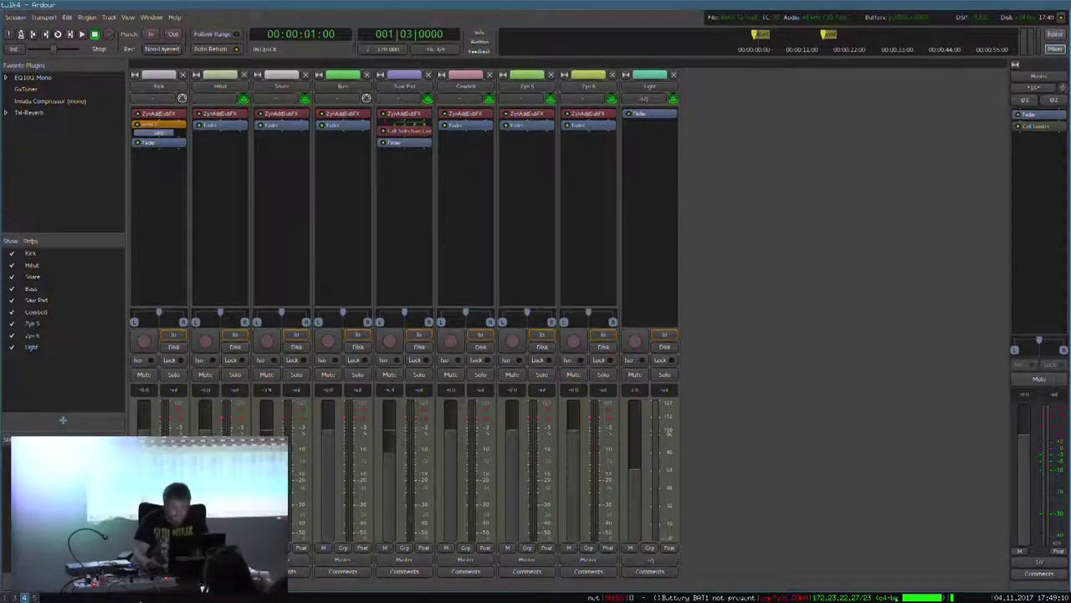
In JACK's MIDI connections, expand the ardour and a2j clients on both the output and input sides.
key(super+5)
key(super+4)
key(super+3)
click(726, 57)
click(913, 56)
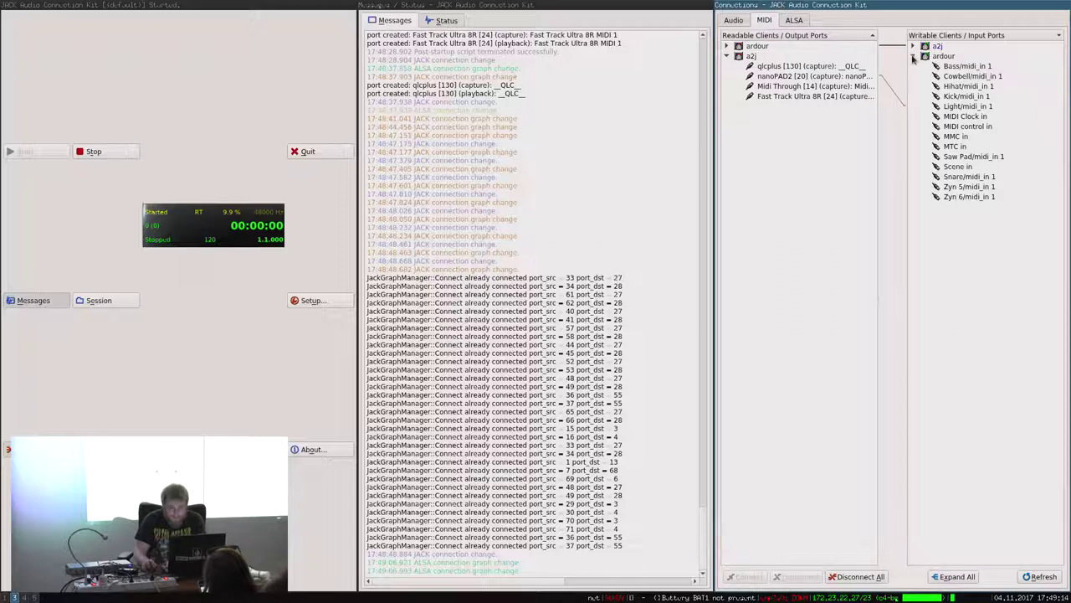
double_click(743, 48)
click(913, 46)
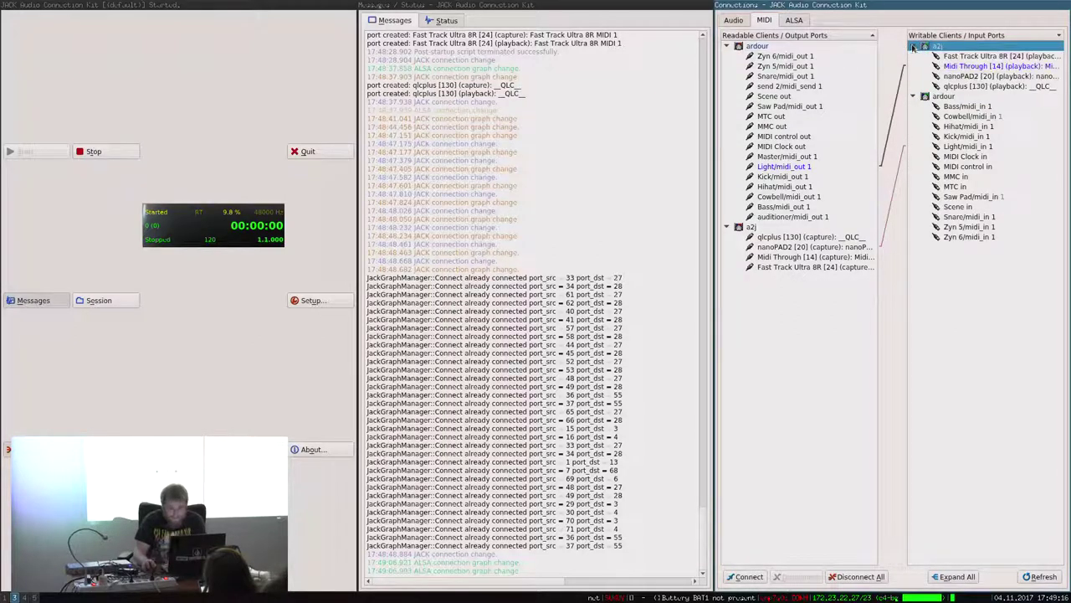
Connect the nanoPAD2 capture port to the qlcplus playback port and enter operate mode in QLC+.
click(797, 259)
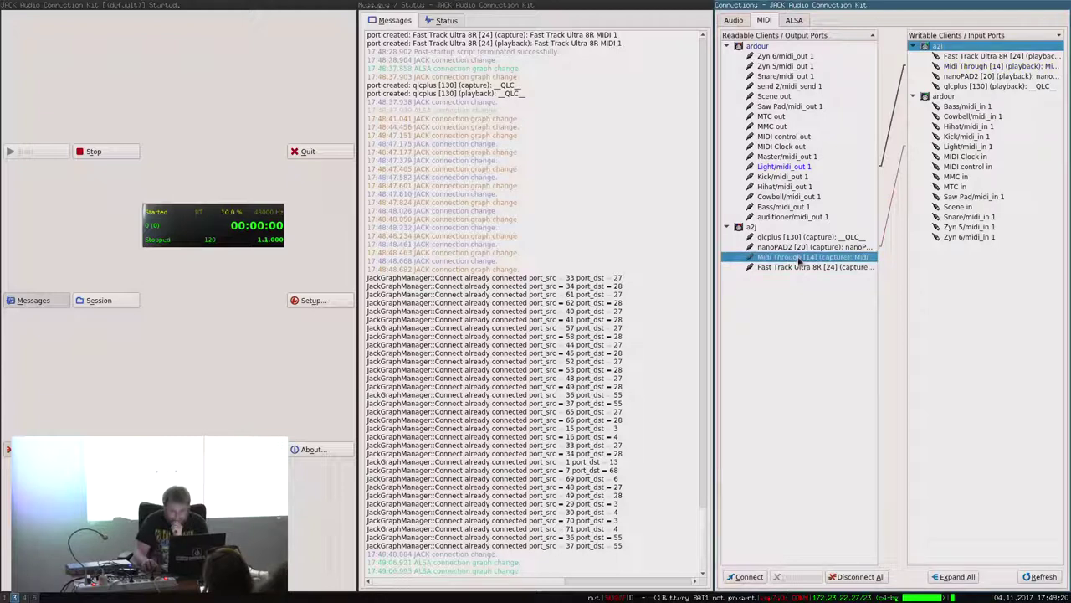
click(790, 248)
click(991, 87)
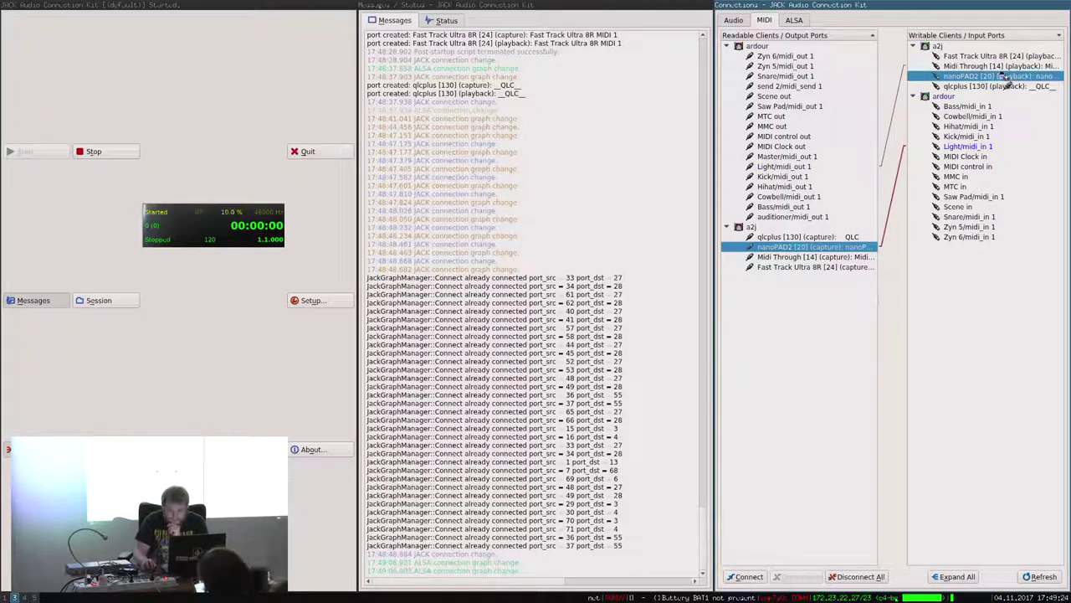
drag(1000, 84, 1000, 86)
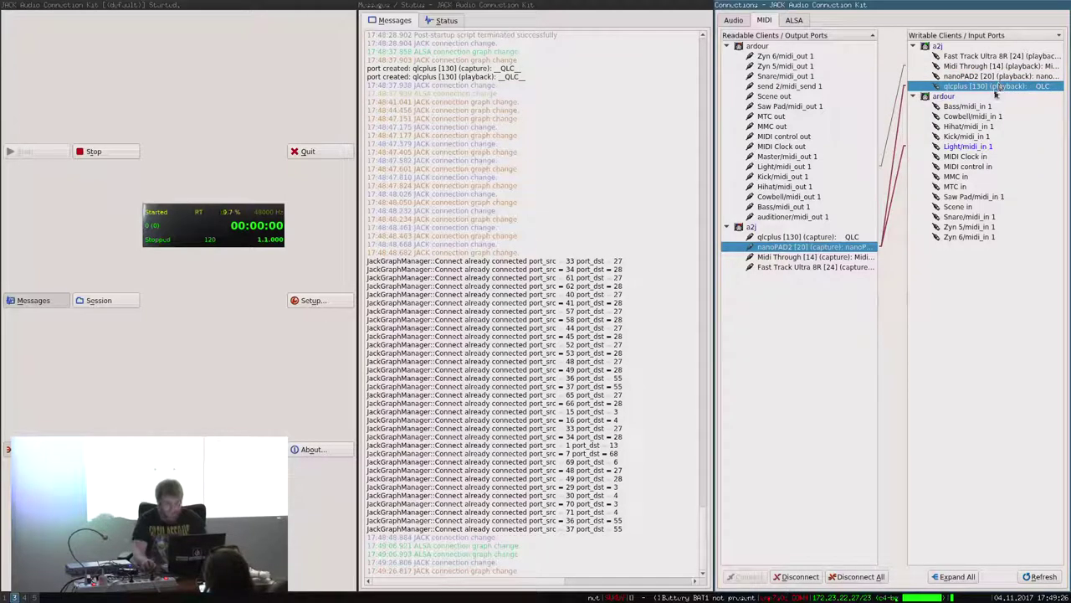
key(super+4)
key(super+5)
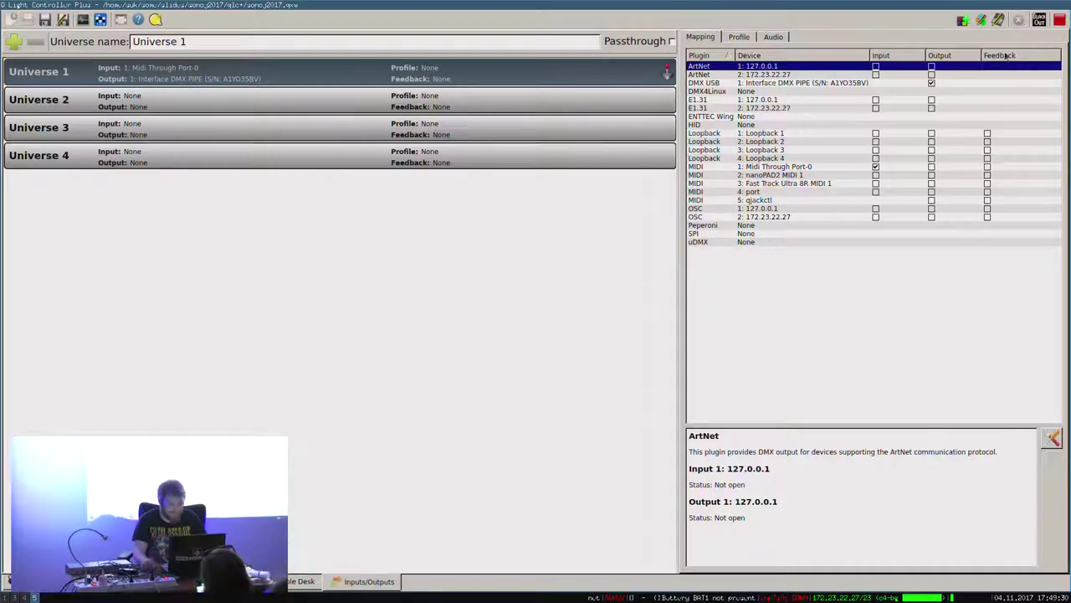
In JACK's MIDI connections, connect Ardour's Light/midi_out 1 port to the qlcplus playback port.
key(super+4)
key(super+3)
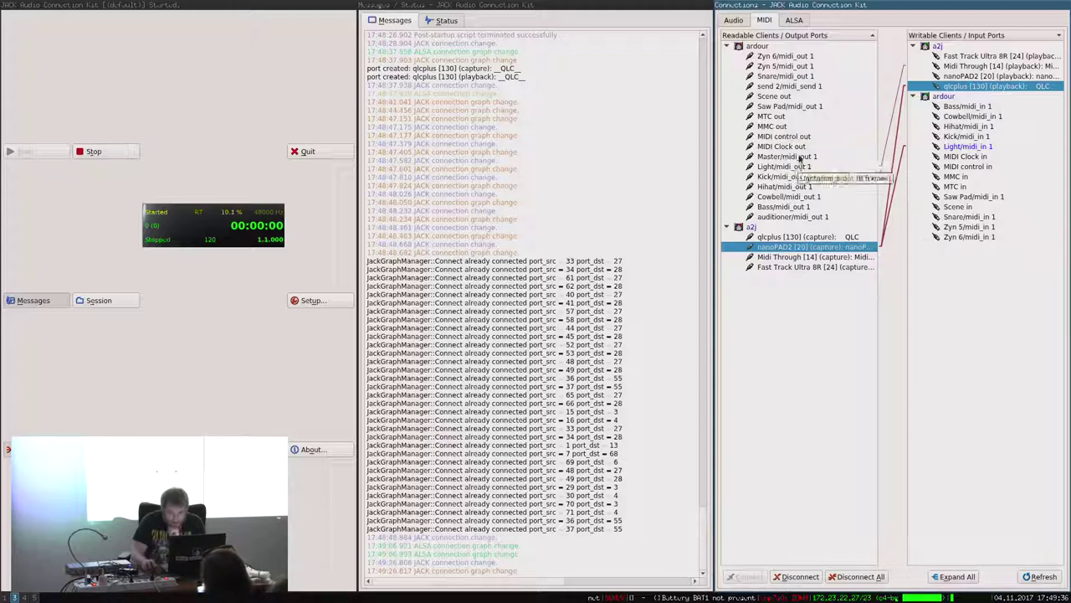
click(768, 166)
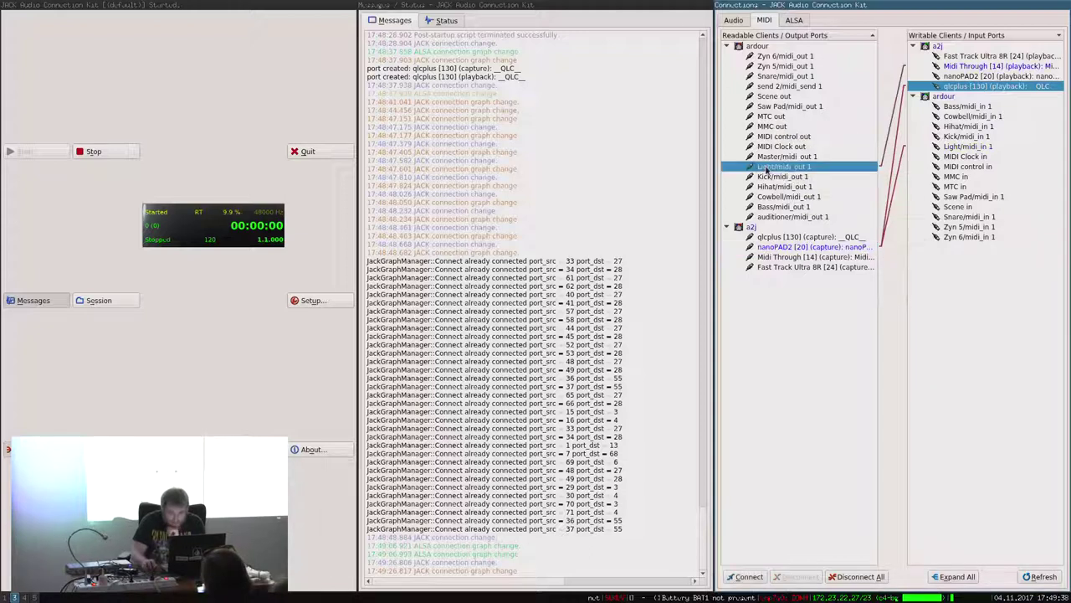
drag(988, 86, 988, 86)
key(super+1)
In Ardour's editor, remove the recorded MIDI region from the Light track and return the playhead to the session start.
key(super+4)
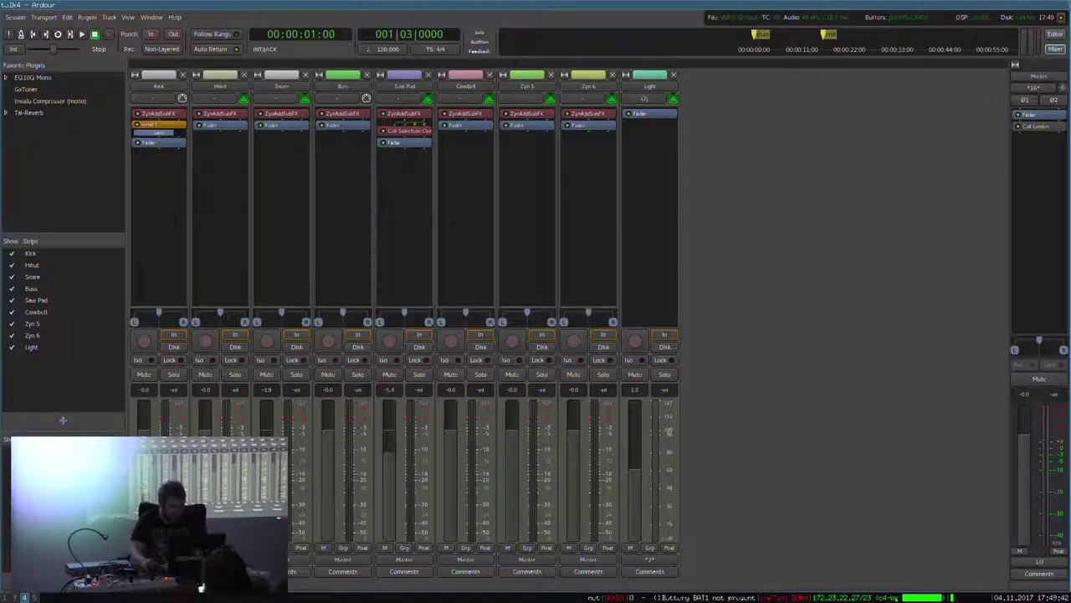
click(1054, 34)
key(space)
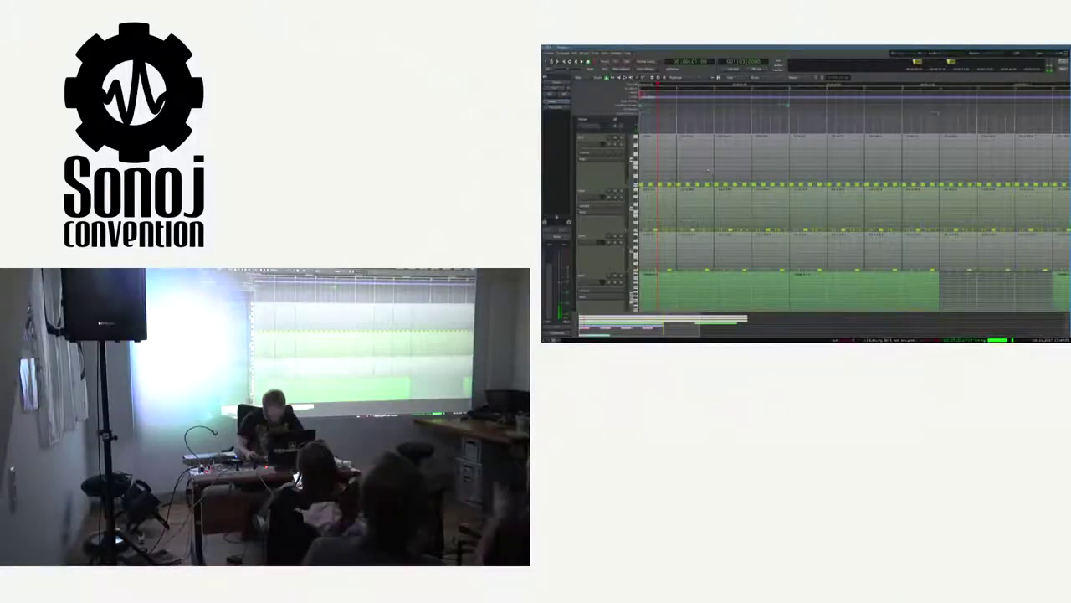
scroll(708, 170, down, 4)
click(724, 255)
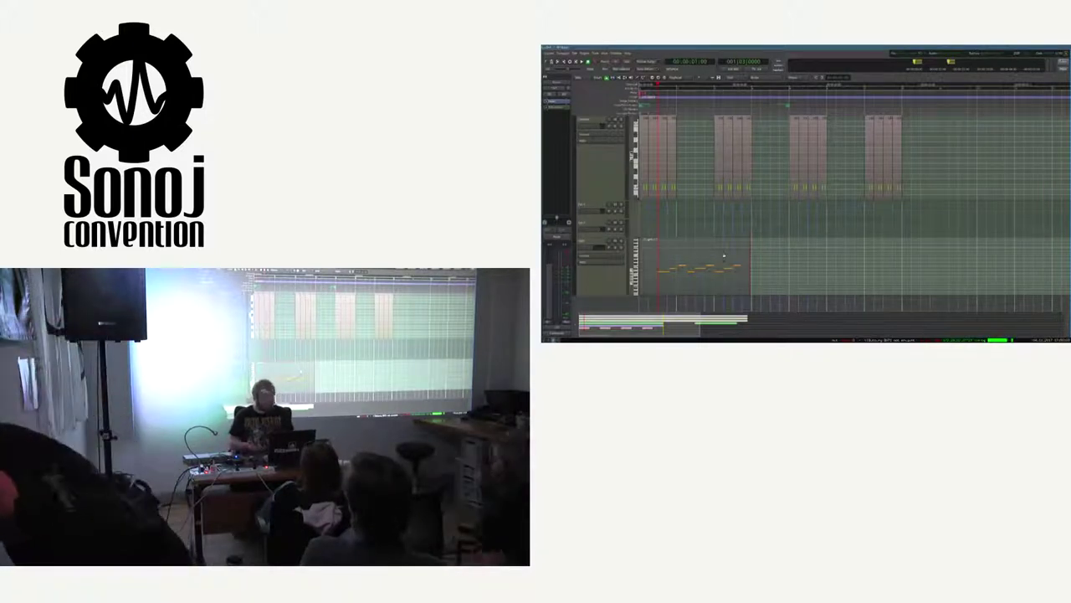
key(ctrl+z)
key(Home)
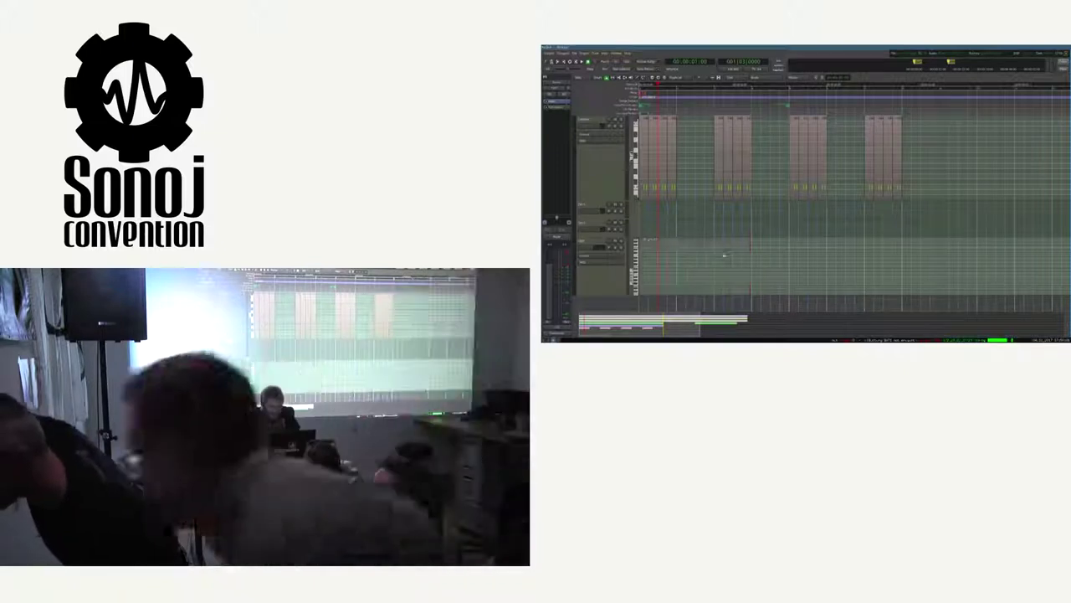
Play the session briefly from the start, stop it, and arm the Light track for recording.
scroll(724, 255, up, 4)
scroll(724, 256, up, 2)
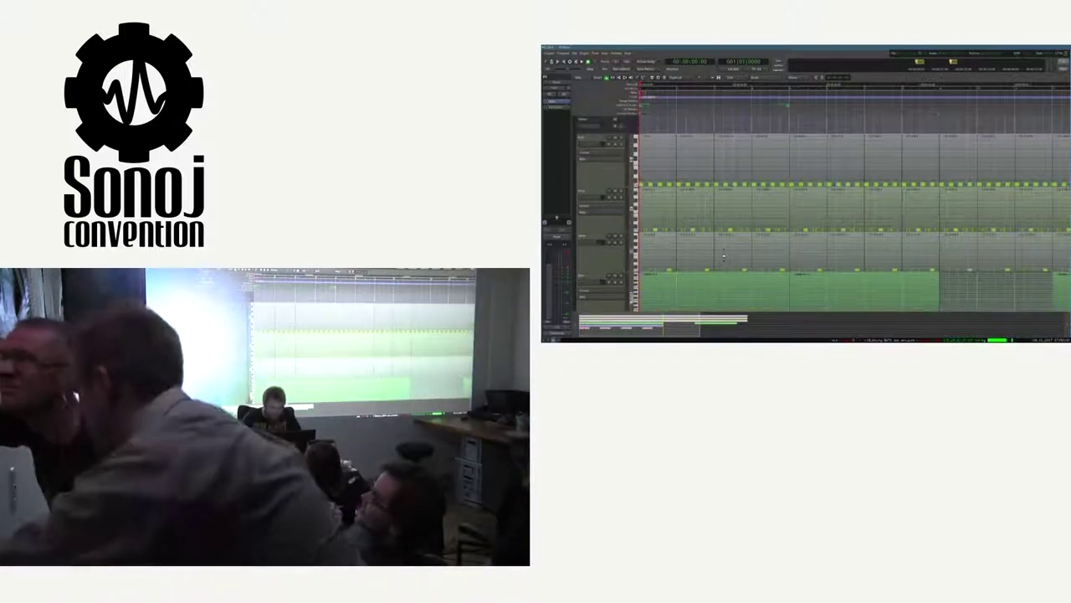
scroll(724, 257, down, 3)
scroll(708, 209, down, 3)
scroll(709, 209, down, 3)
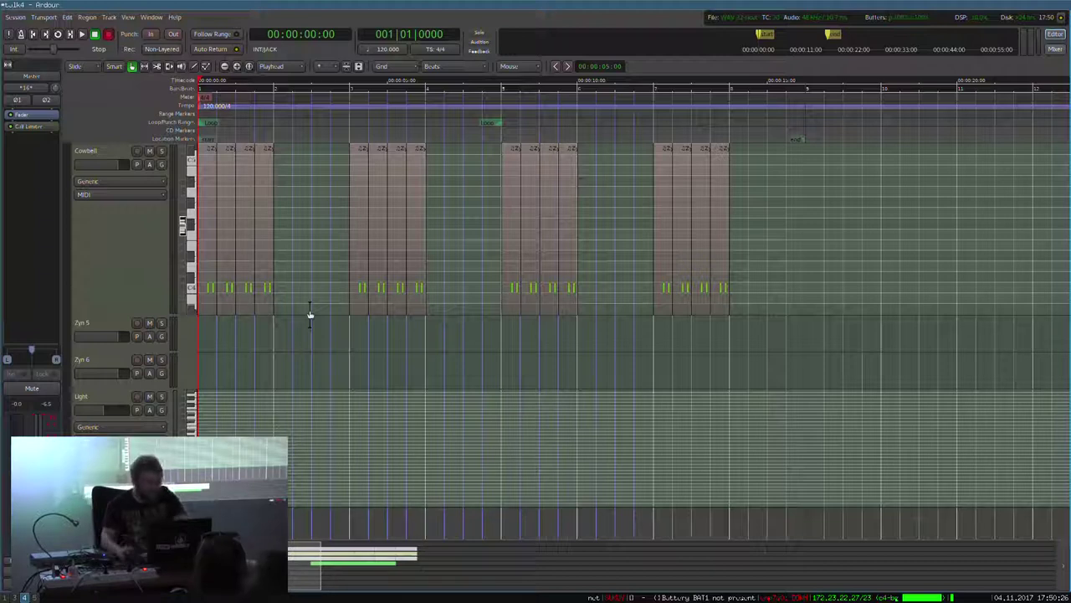
key(space)
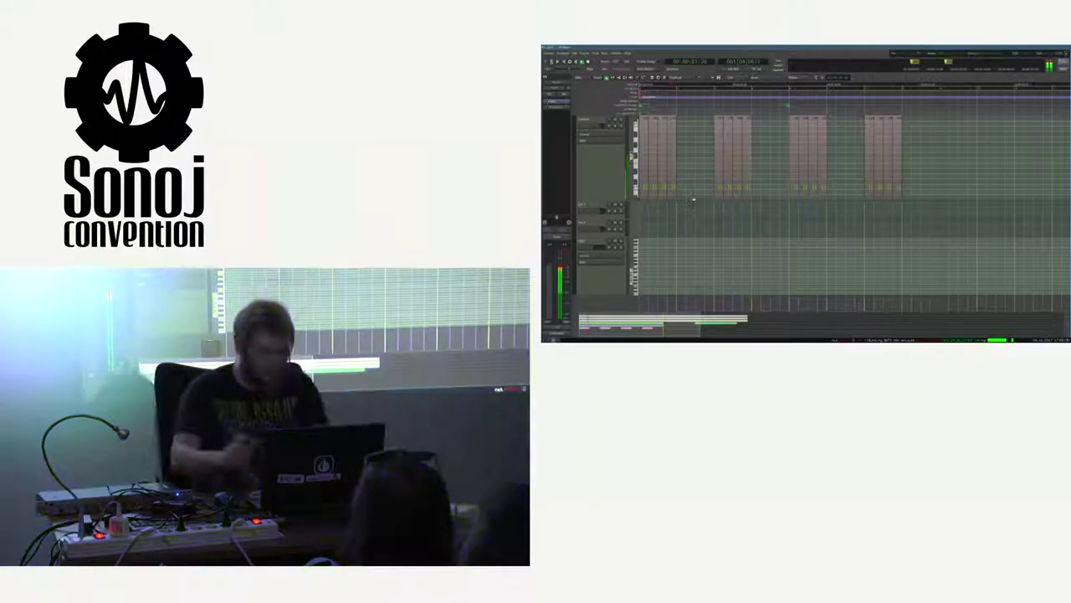
key(space)
scroll(677, 217, down, 1)
Mute the Bass track and play the session from the start.
scroll(676, 218, up, 3)
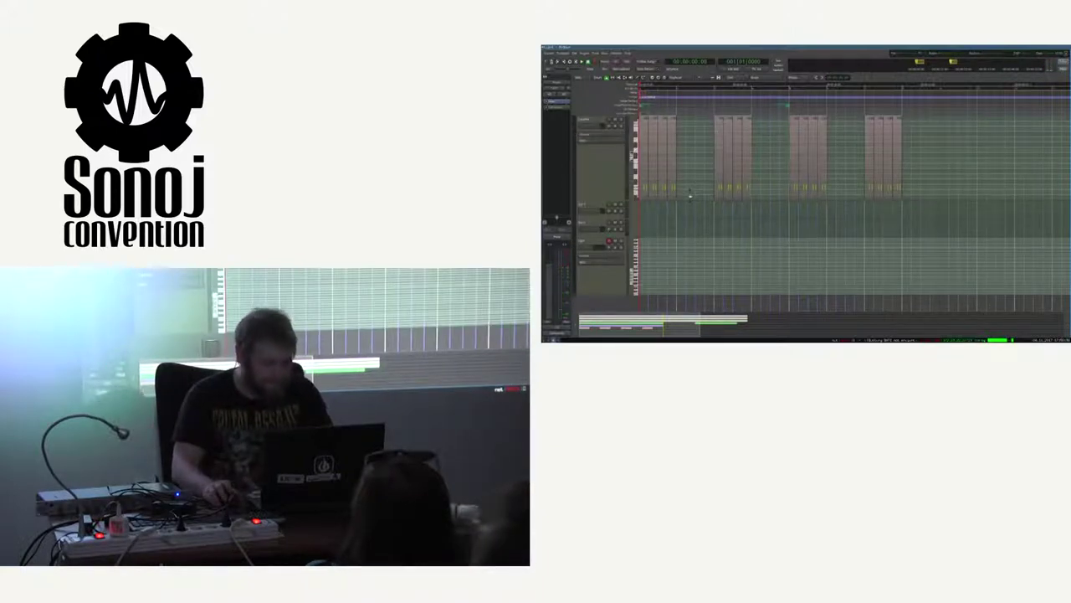
scroll(703, 196, up, 5)
scroll(837, 218, up, 2)
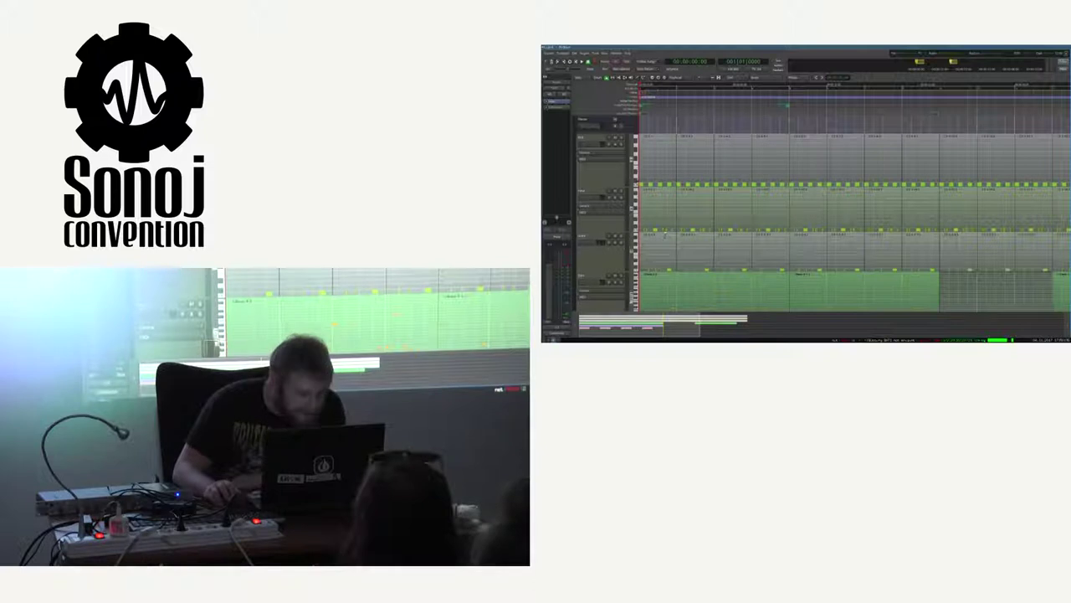
scroll(665, 236, down, 2)
click(597, 204)
click(615, 206)
key(space)
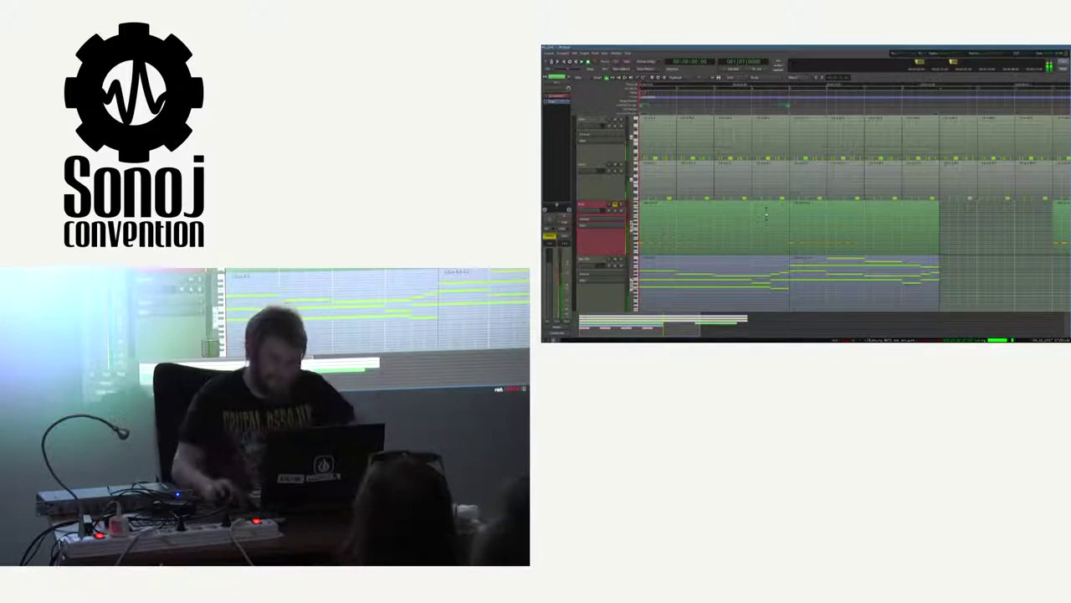
Record a short take of light-trigger notes on the armed Light track from the session start, and stop.
scroll(766, 214, down, 2)
scroll(758, 172, down, 1)
scroll(759, 172, down, 2)
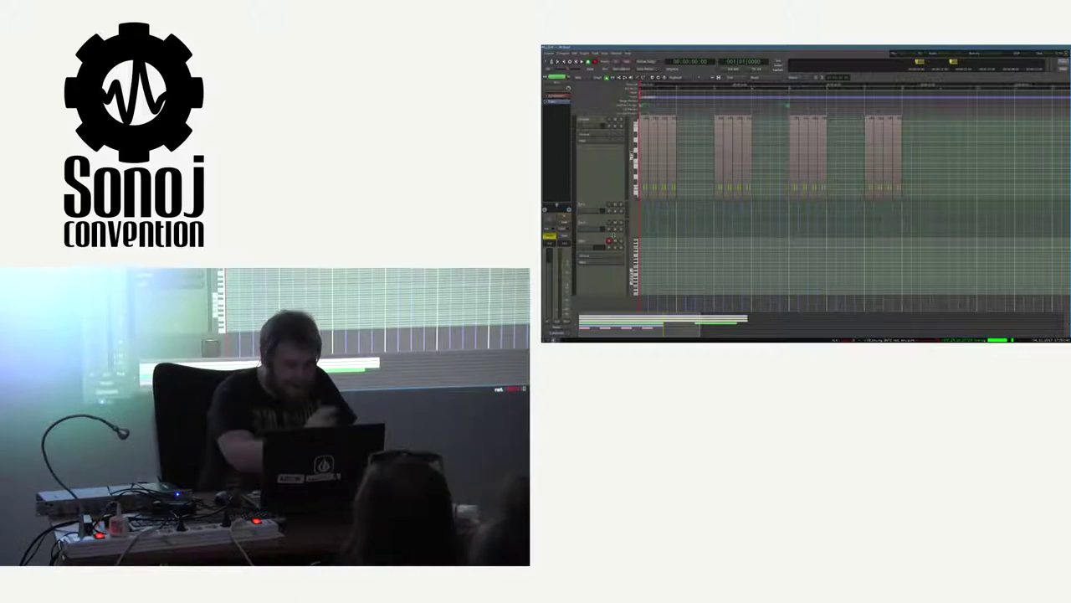
key(space)
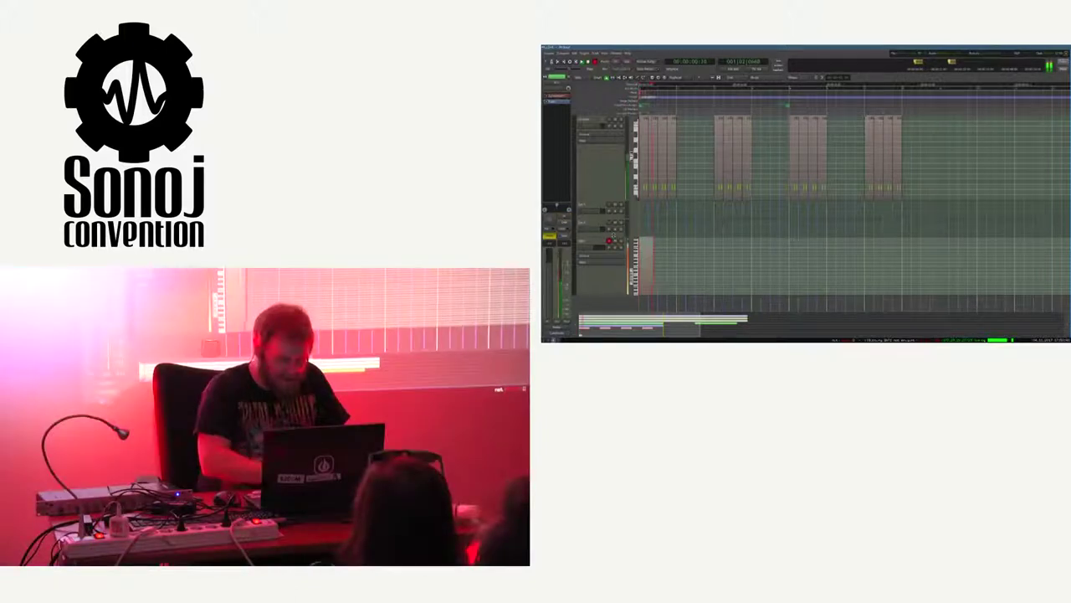
key(space)
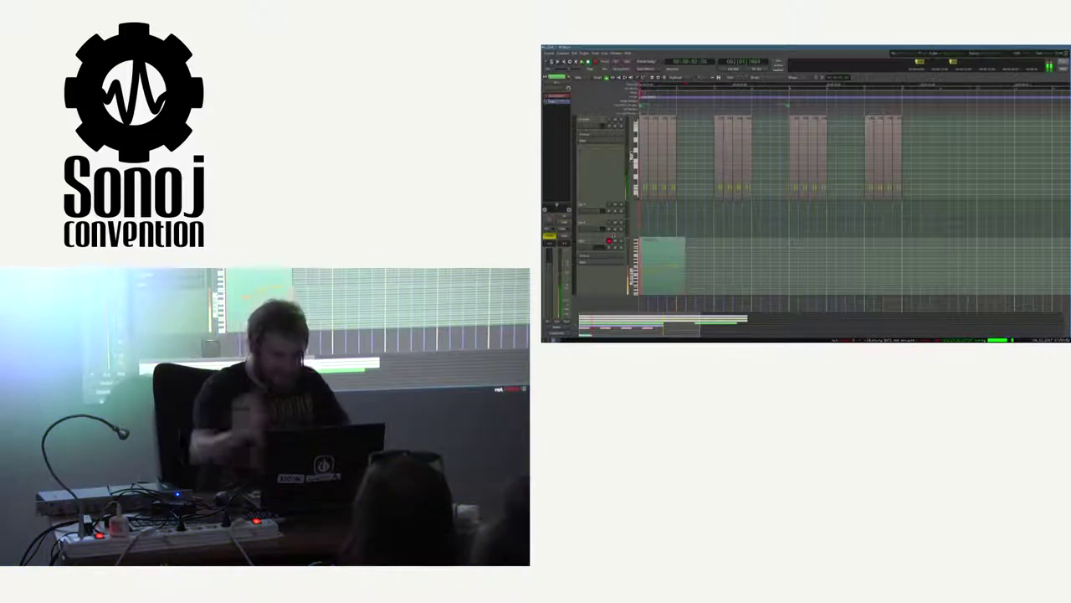
Extend the recorded Light region's end to bar 8 and enlarge the track's visible note range.
drag(682, 276, 898, 278)
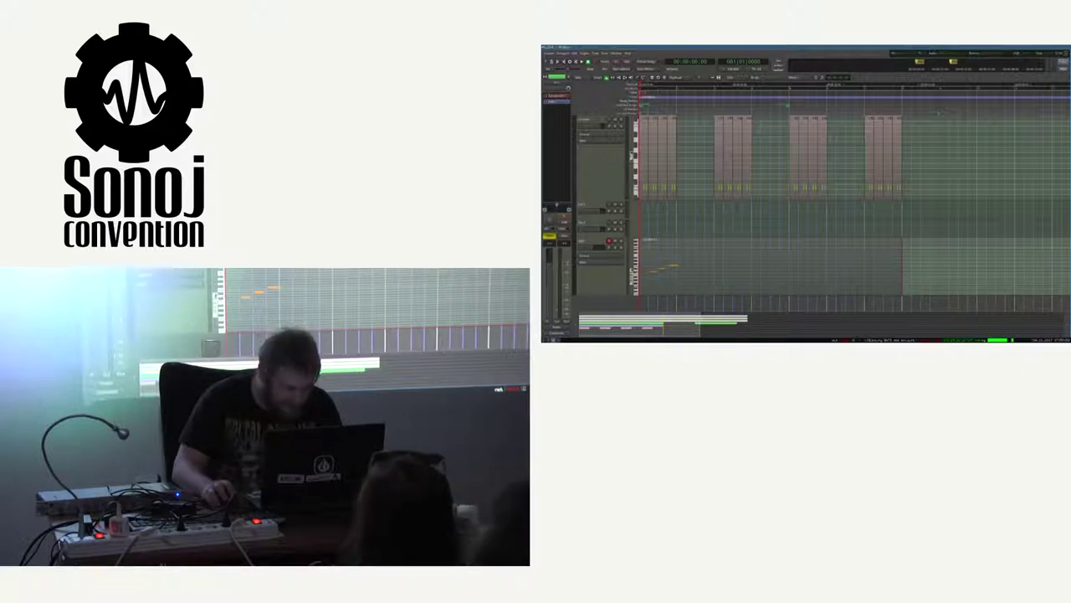
drag(632, 273, 632, 278)
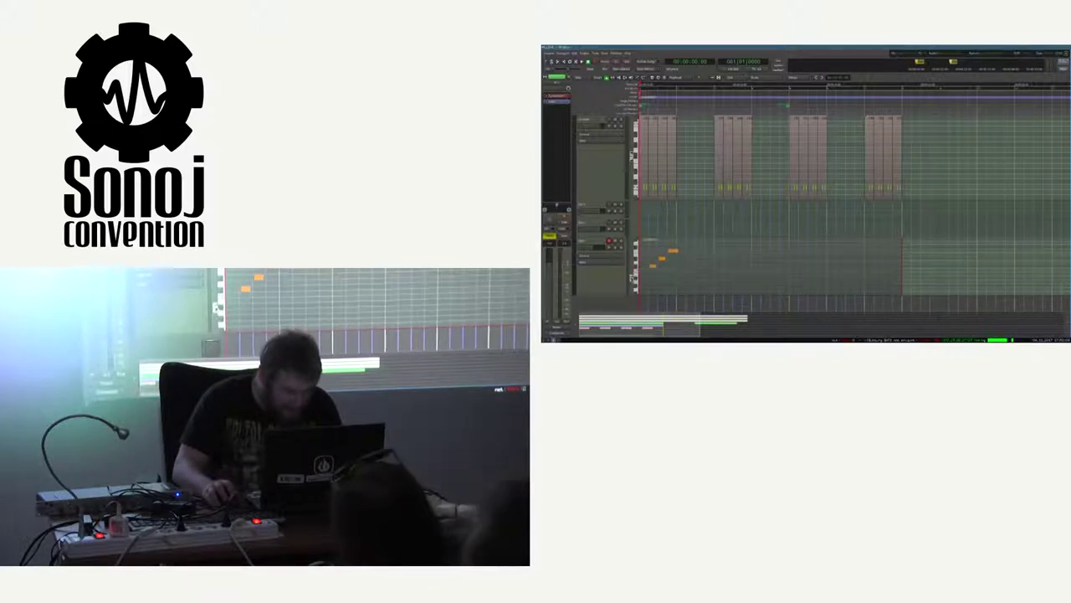
scroll(191, 410, up, 1)
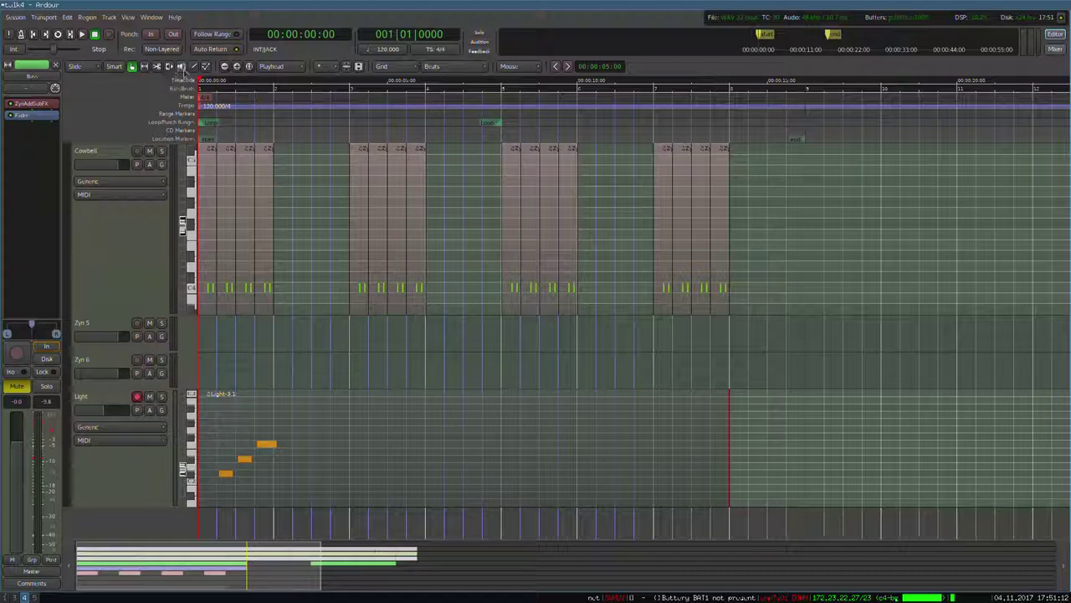
Switch to the Draw tool and set its snap grid unit to Beats.
click(195, 67)
scroll(260, 376, down, 4)
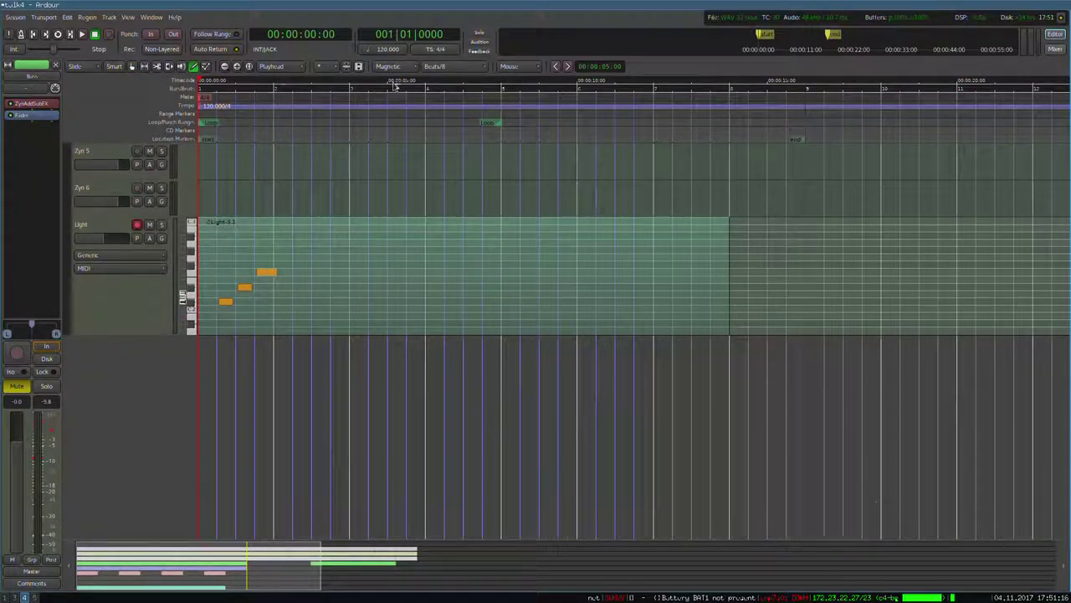
click(387, 67)
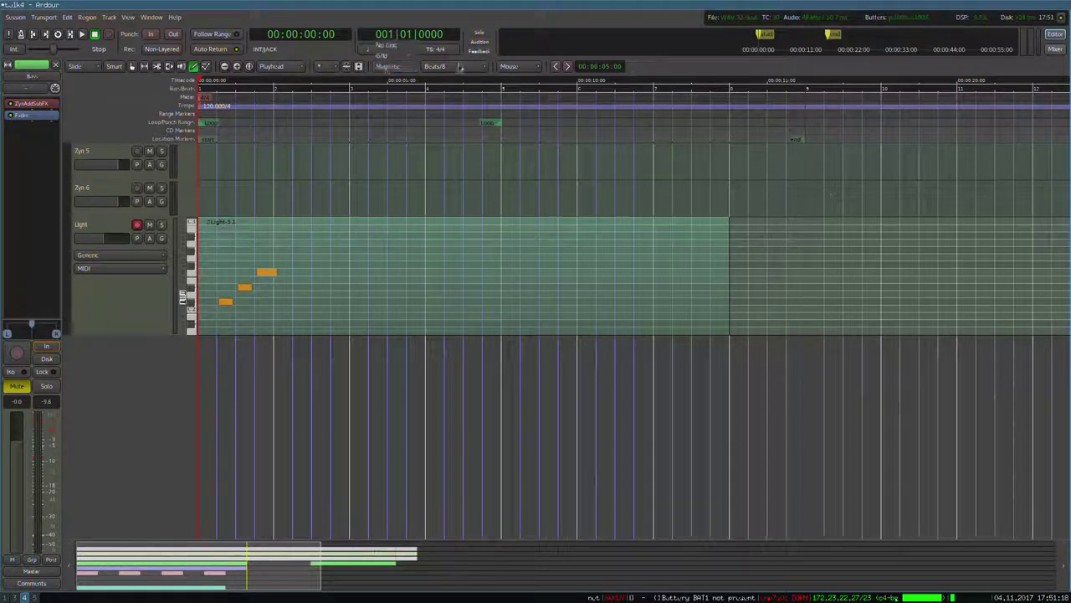
click(459, 67)
click(460, 311)
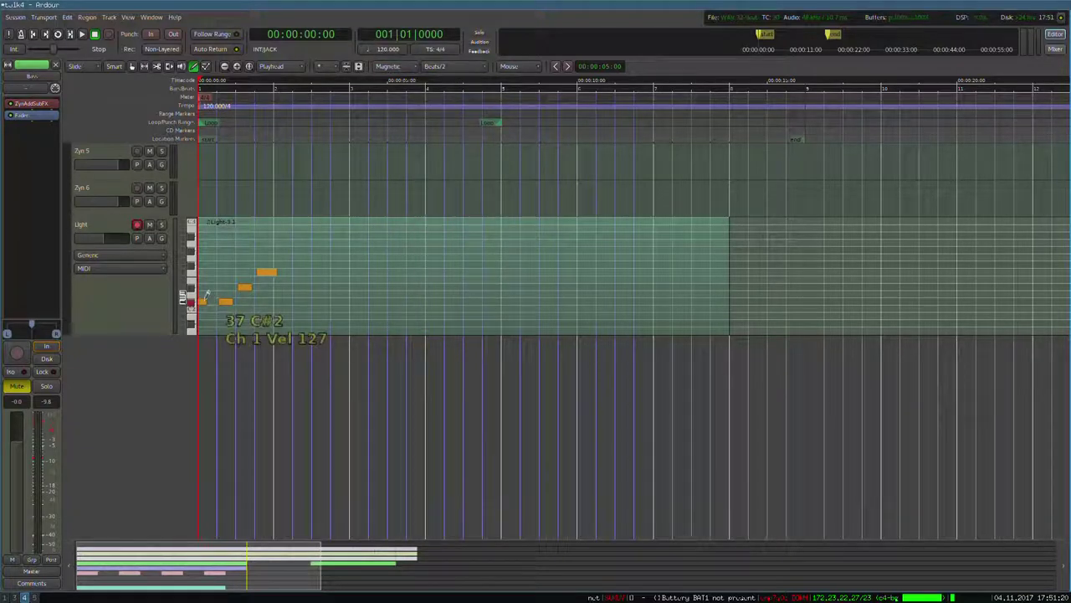
click(452, 66)
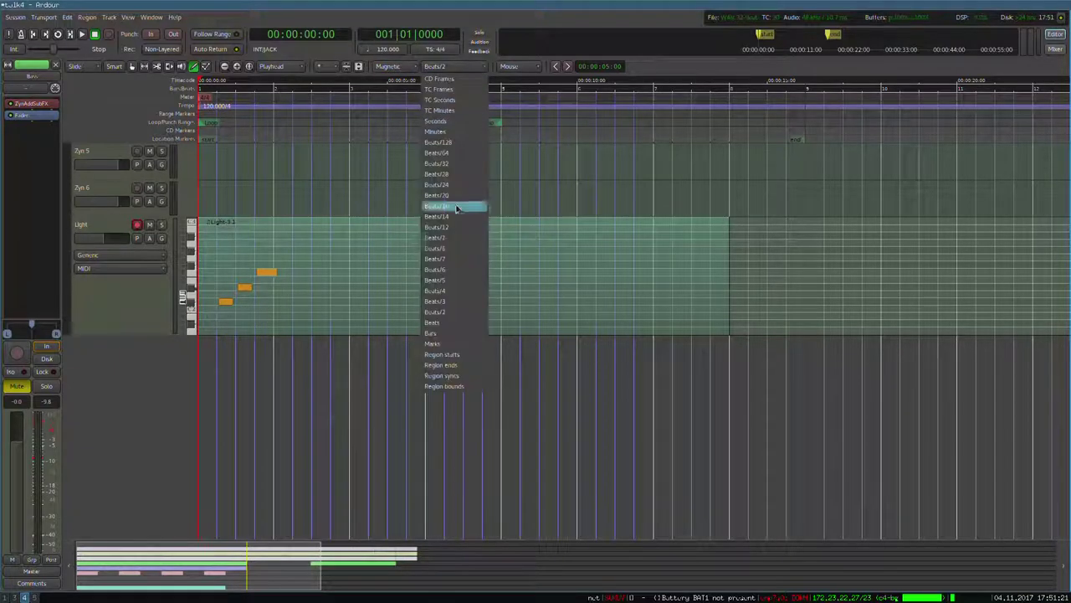
click(459, 325)
Align the three Light notes to beats 1, 3 and 4 of the first bar, each one beat long.
drag(227, 303, 301, 287)
scroll(208, 300, up, 1)
click(297, 285)
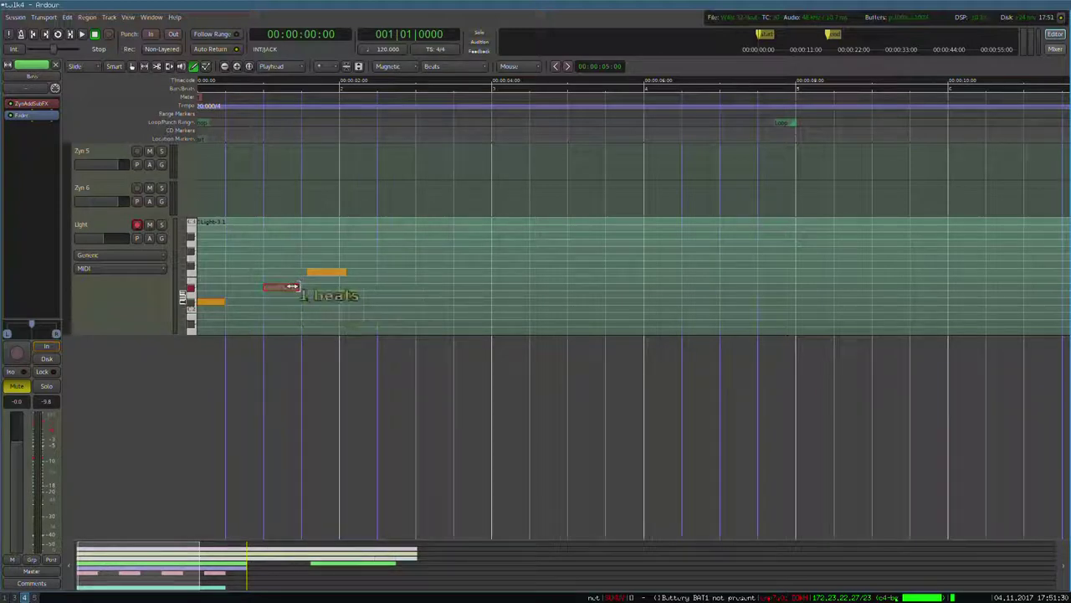
drag(314, 271, 329, 272)
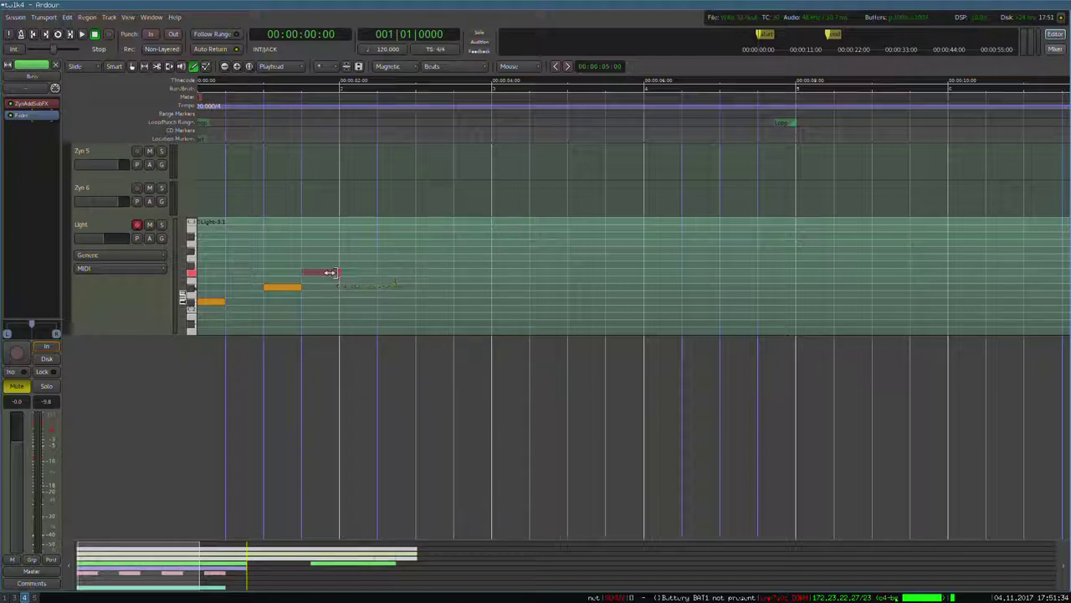
Play the session from the start to check the aligned light notes, and stop.
key(Home)
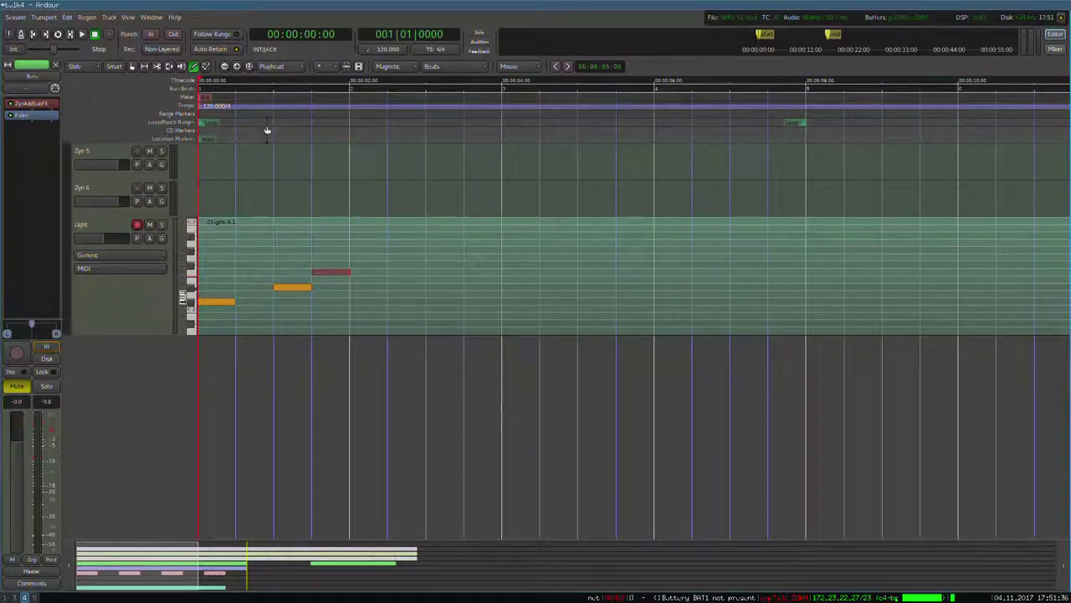
key(space)
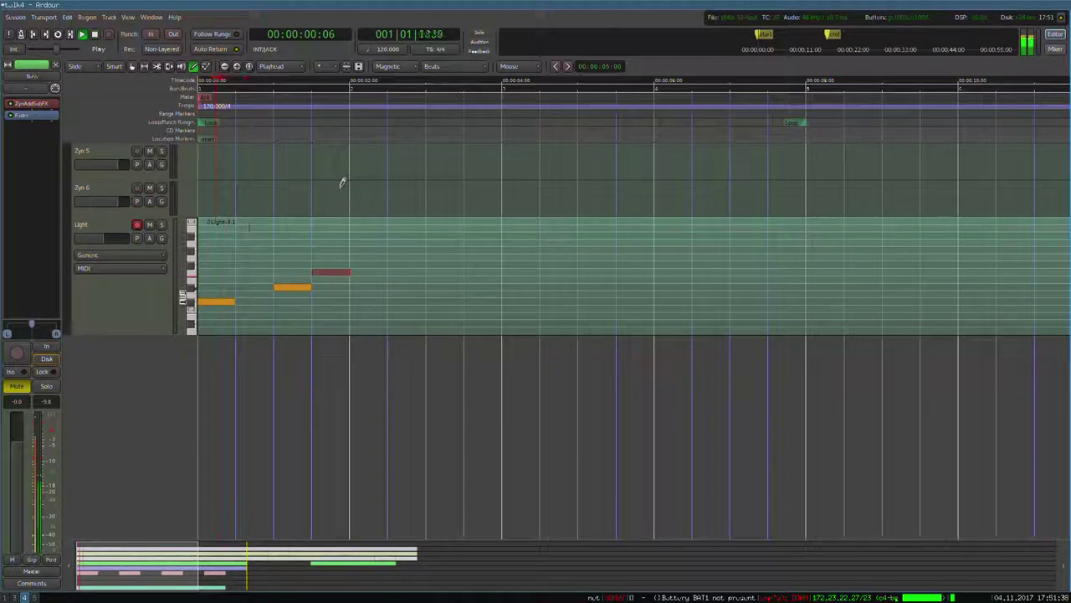
key(space)
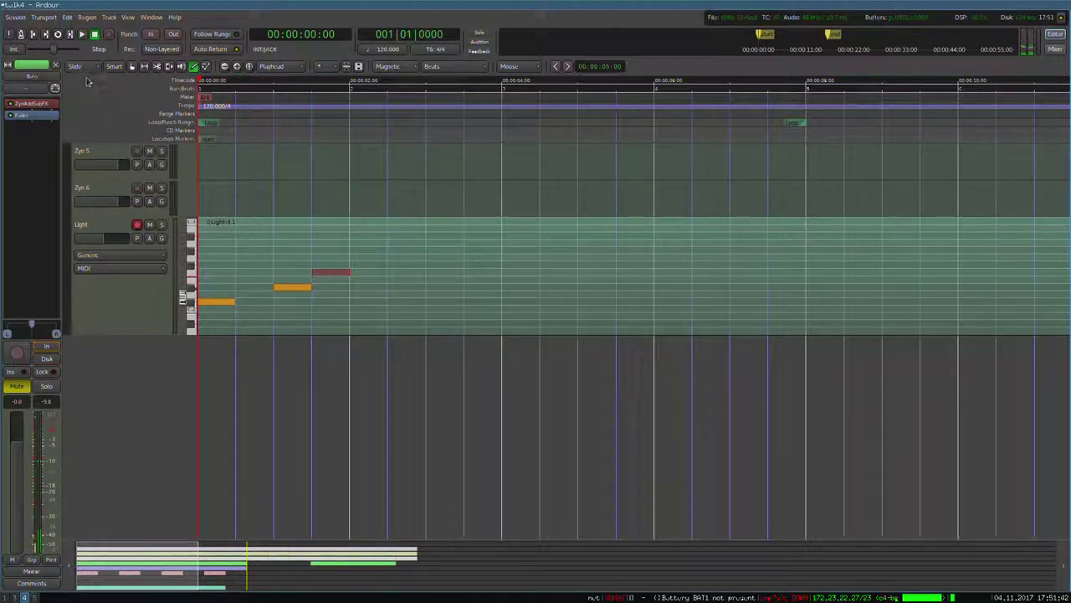
Switch to the Grab tool and trim the Light region's end to the start of bar 2.
click(131, 66)
scroll(300, 249, down, 2)
click(280, 266)
drag(453, 276, 211, 329)
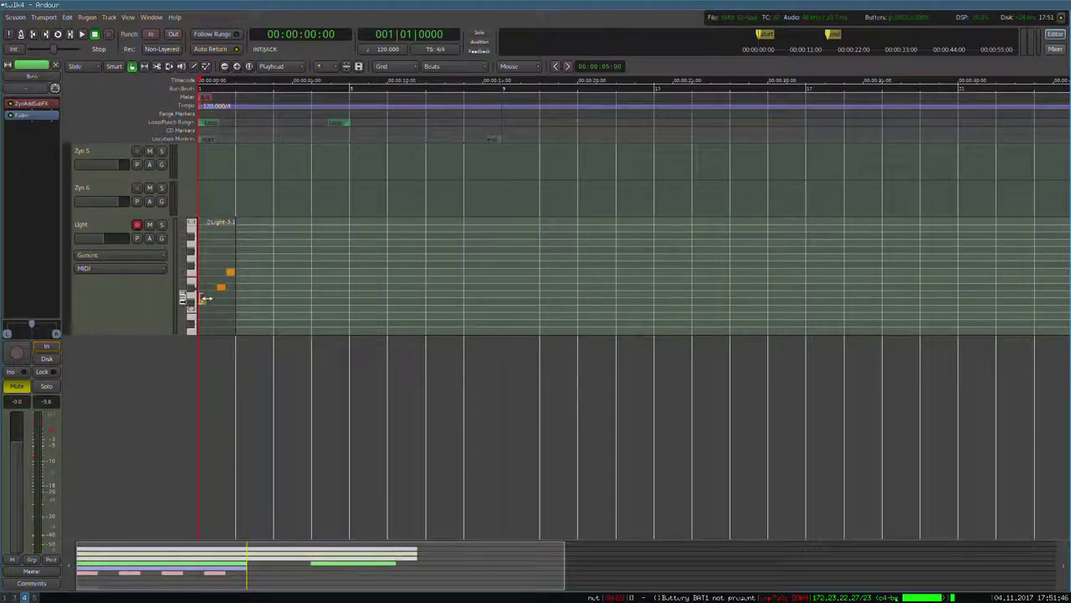
With the Draw tool, set the snap mode to Grid and snap the C#2 note onto beat 1 of the Light region.
key(equal)
key(equal)
key(equal)
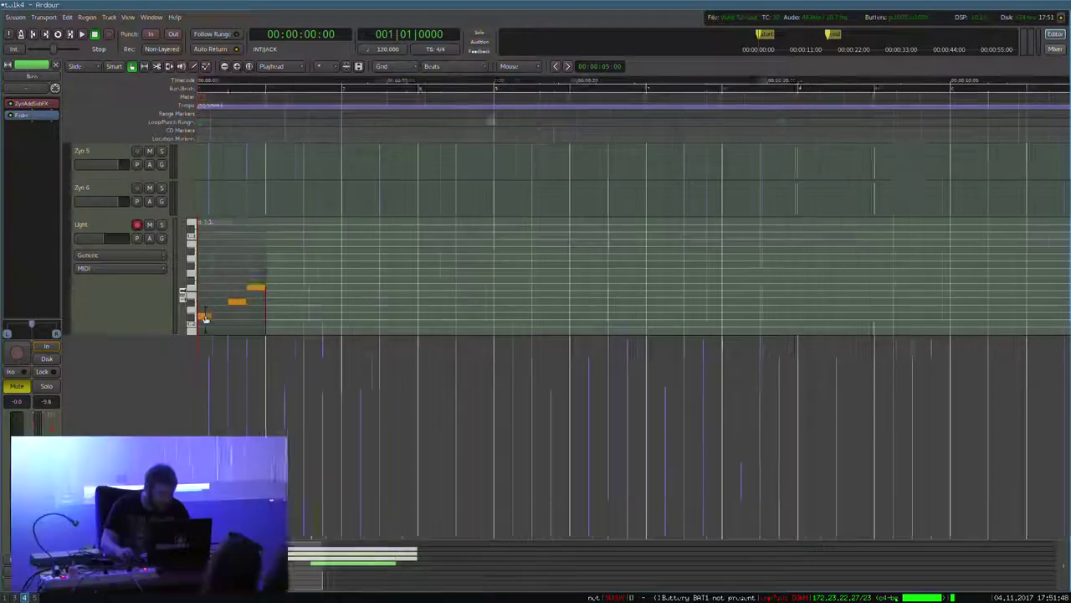
scroll(205, 319, up, 4)
scroll(277, 366, down, 5)
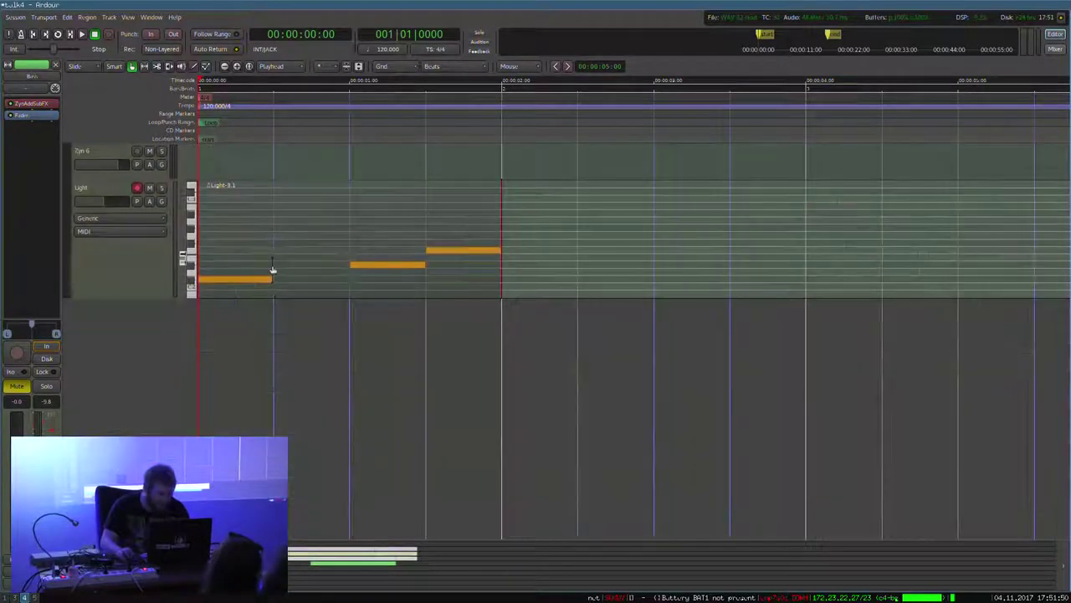
click(195, 67)
click(243, 278)
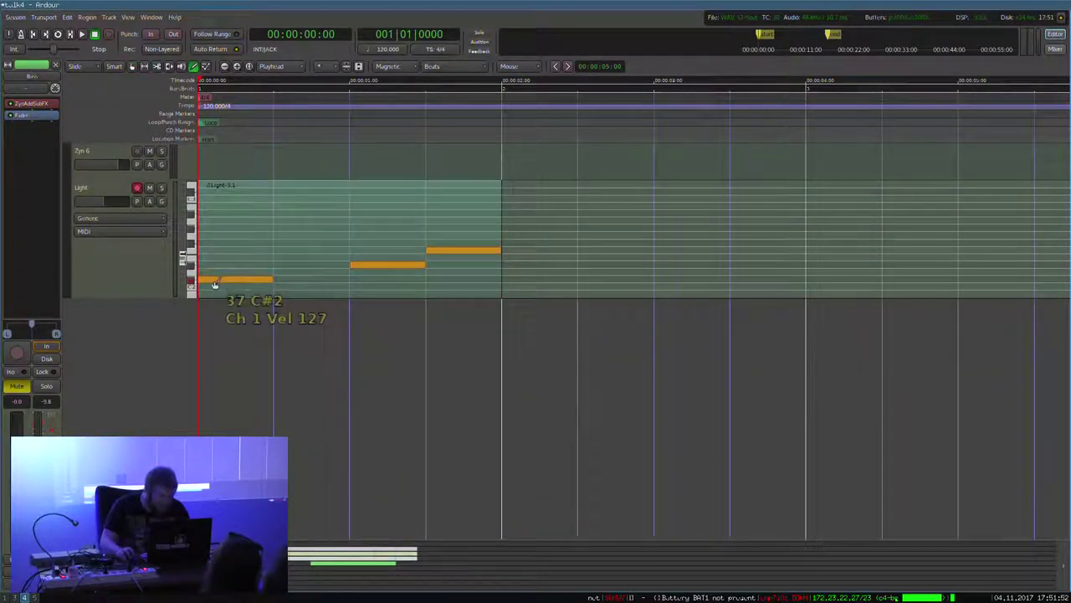
drag(248, 279, 332, 282)
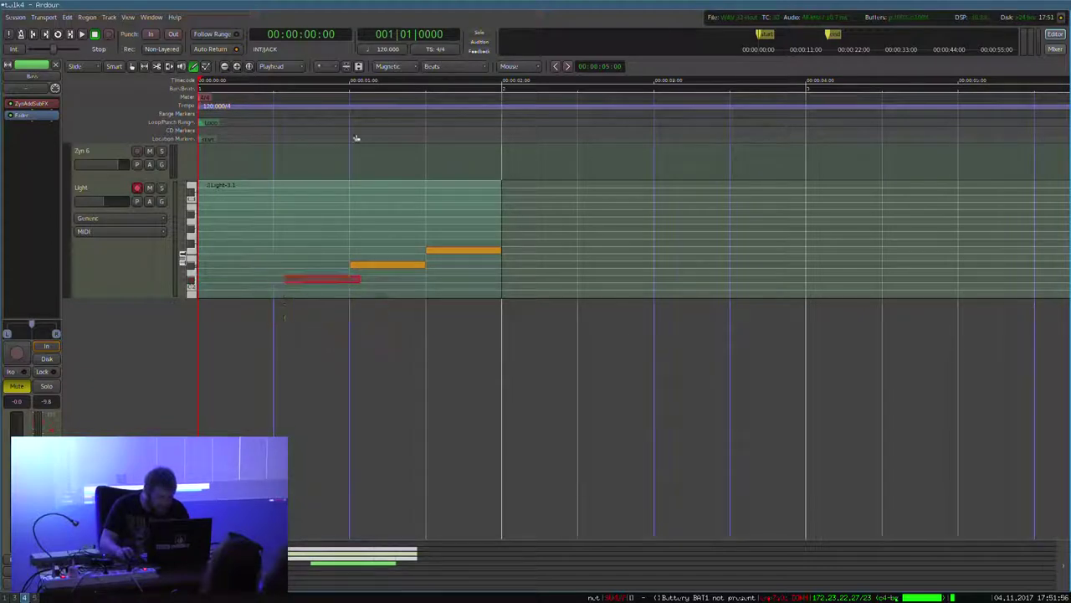
click(381, 67)
click(389, 53)
drag(289, 278, 274, 279)
drag(355, 279, 253, 281)
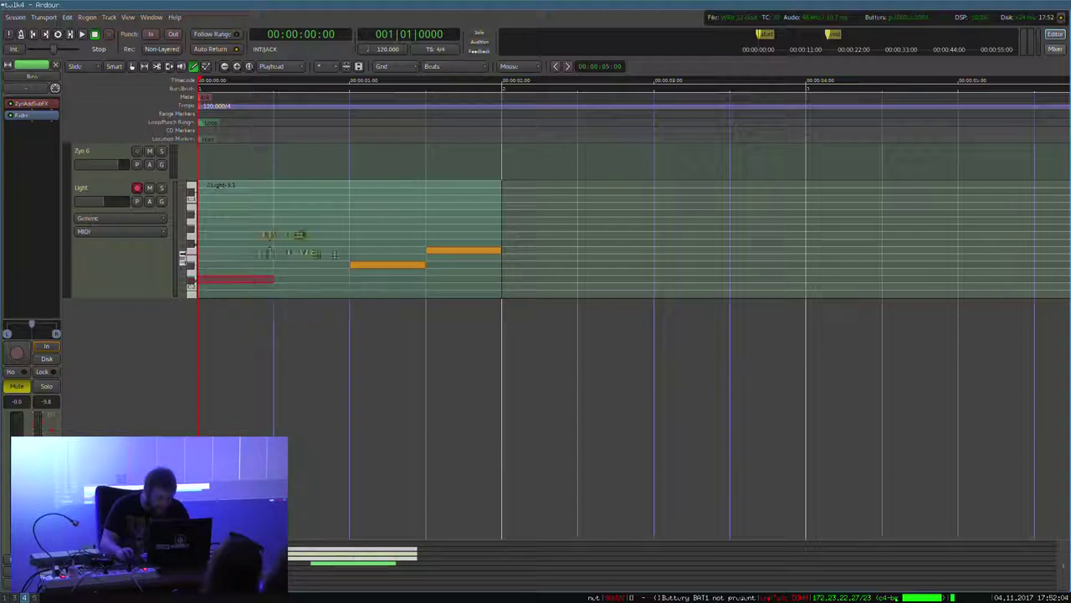
Check QLC+'s operate mode, return to Ardour, and play the one-bar light pattern from the session start.
drag(239, 90, 355, 130)
key(Home)
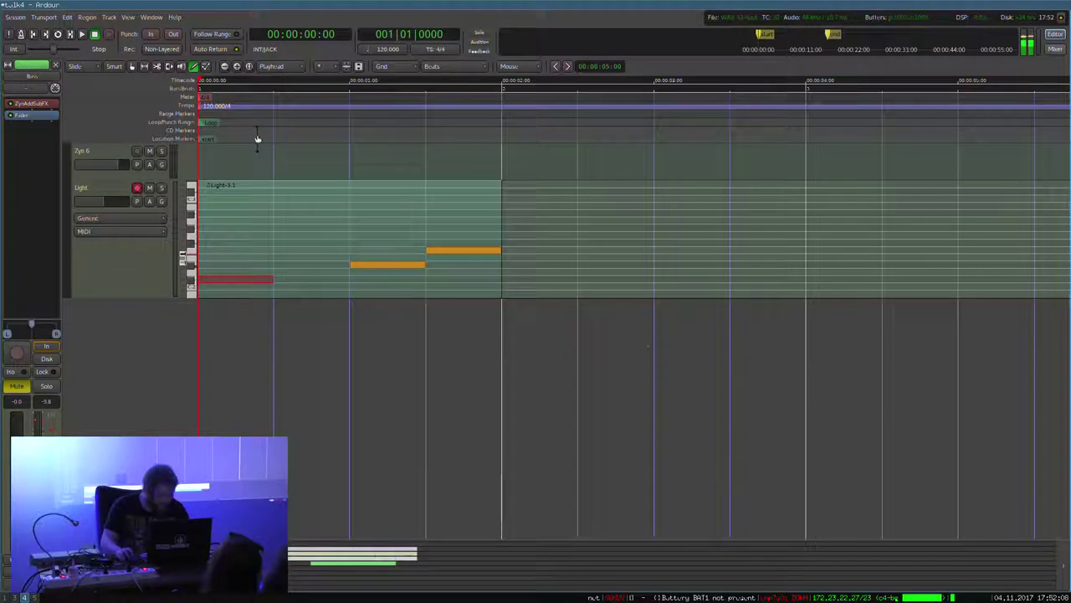
key(super+5)
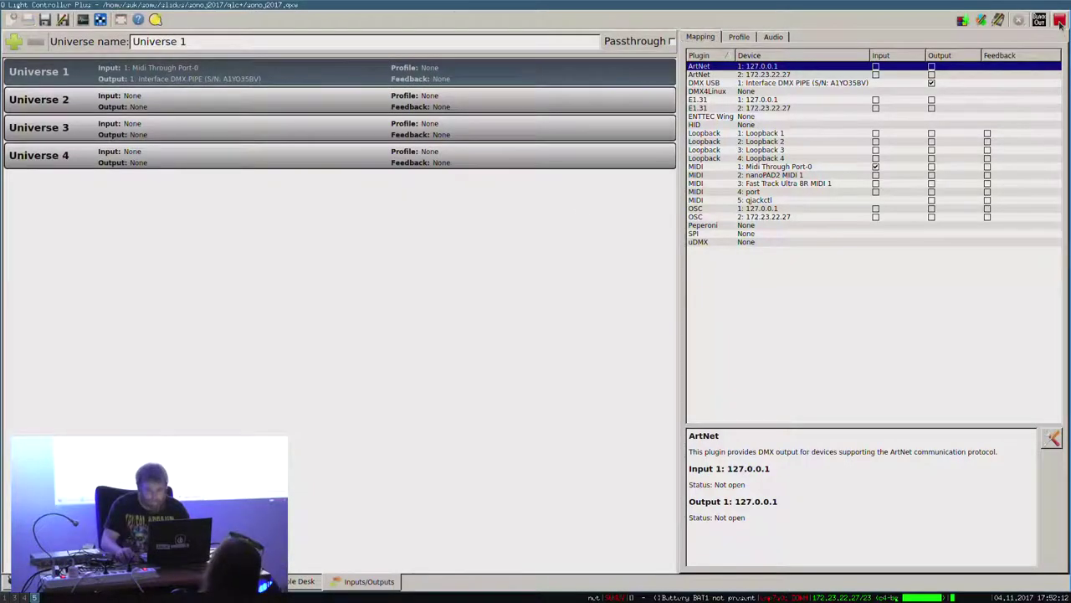
key(alt+Tab)
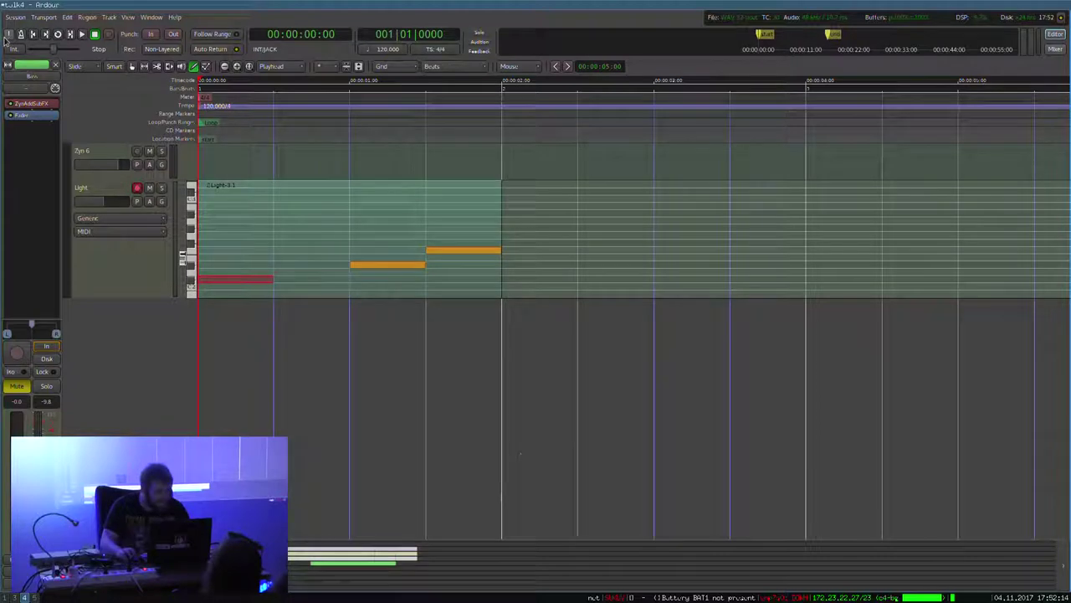
key(space)
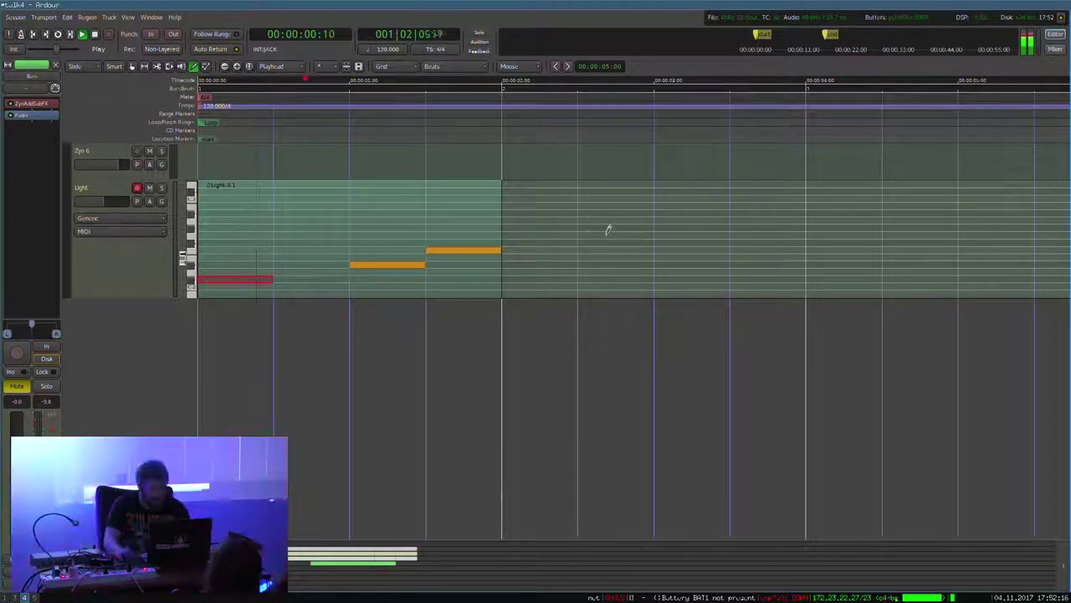
key(space)
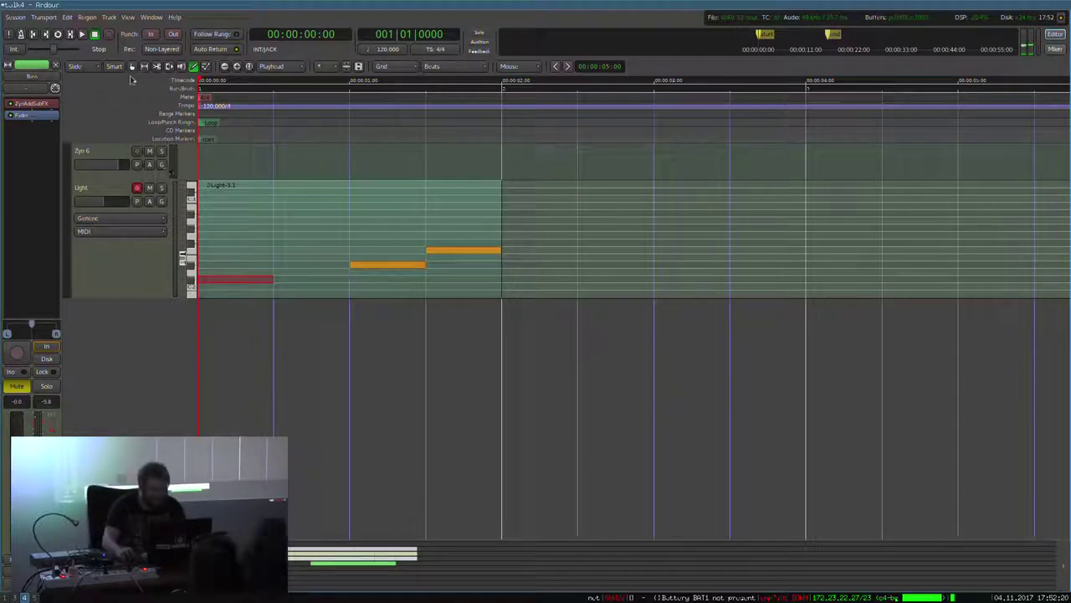
With the Grab tool, copy the one-bar Light region three times to fill bars 2, 3 and 4.
click(132, 66)
scroll(225, 160, down, 2)
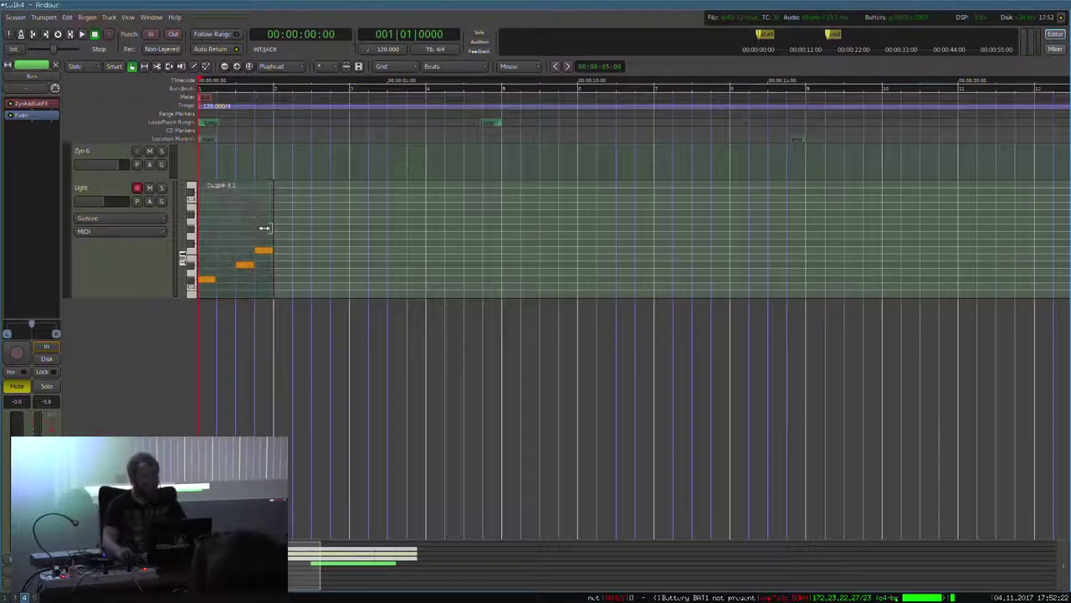
drag(260, 233, 328, 247)
drag(331, 246, 403, 245)
drag(400, 244, 477, 258)
Play the four-bar light pattern from the start, stop it, and show the mixer.
key(space)
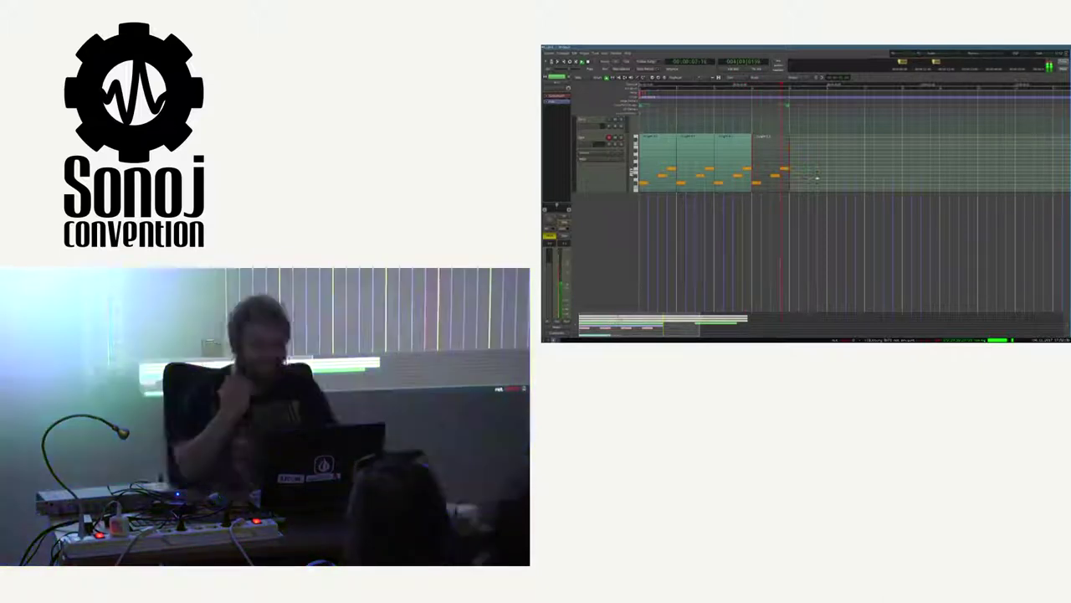
key(space)
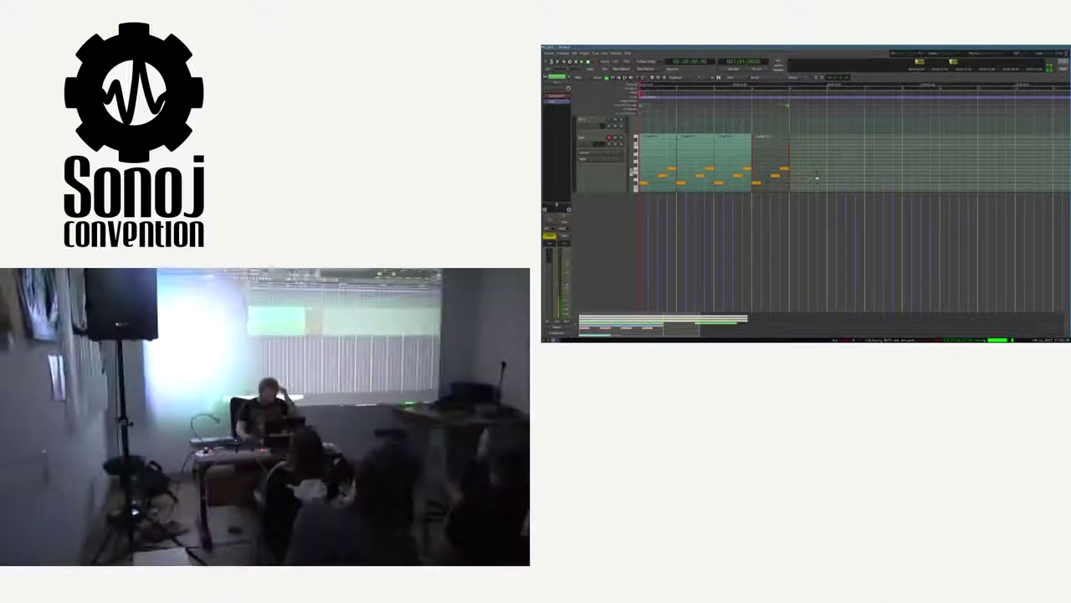
key(alt+m)
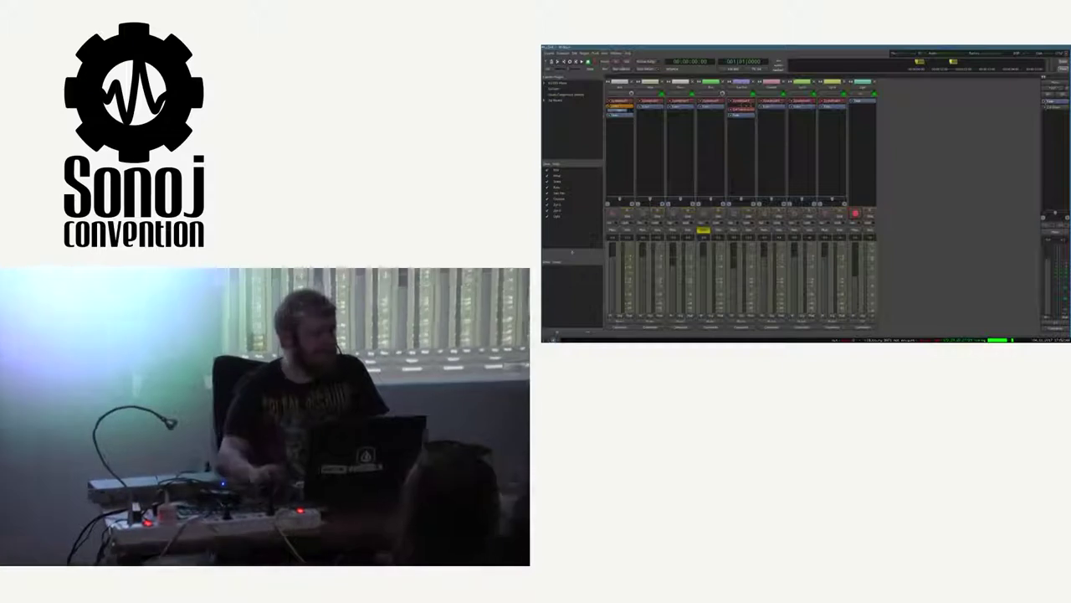
Switch to QLC+, open the functions list, and add a new sequence.
key(super+2)
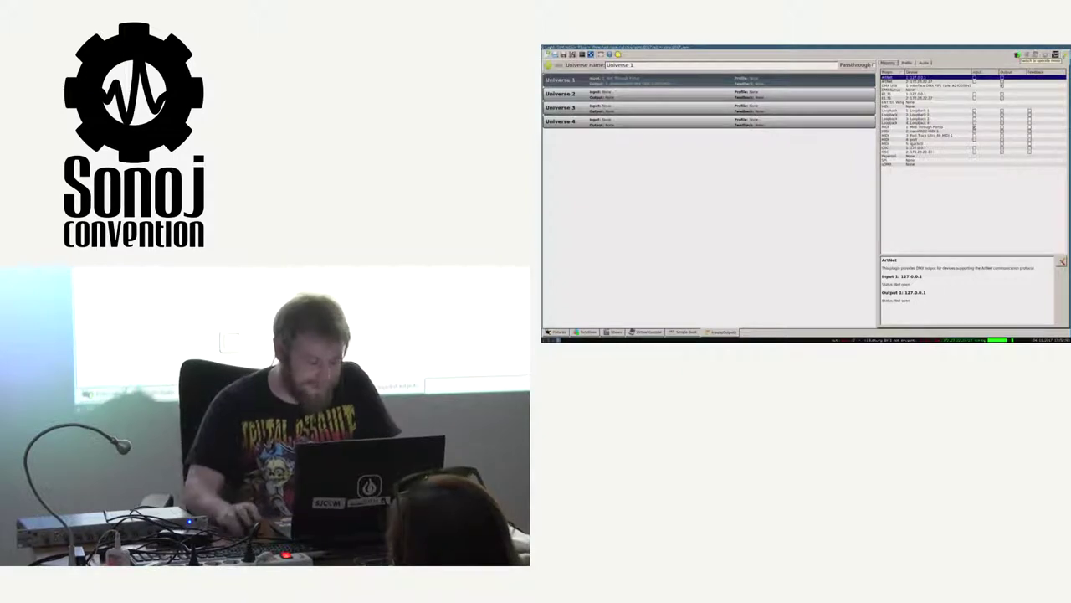
click(586, 332)
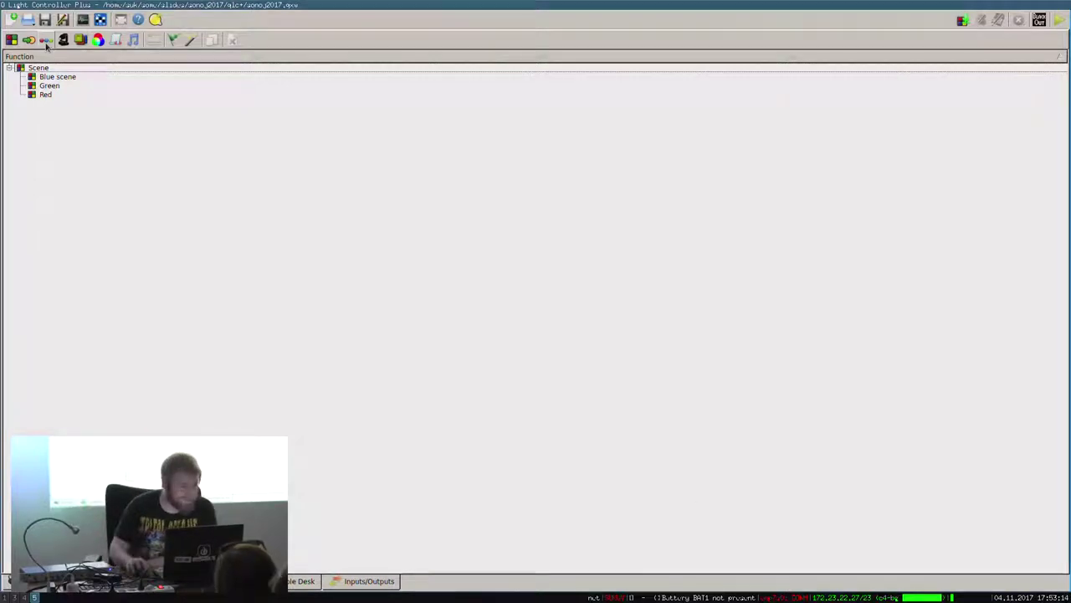
click(46, 43)
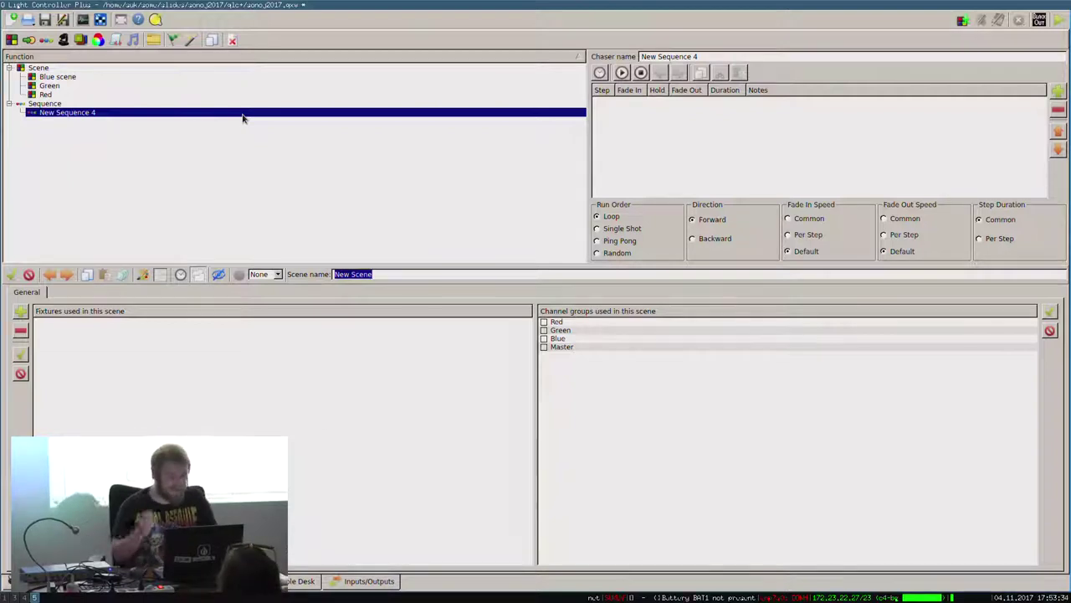
Delete the newly added sequence from the functions list.
right_click(55, 117)
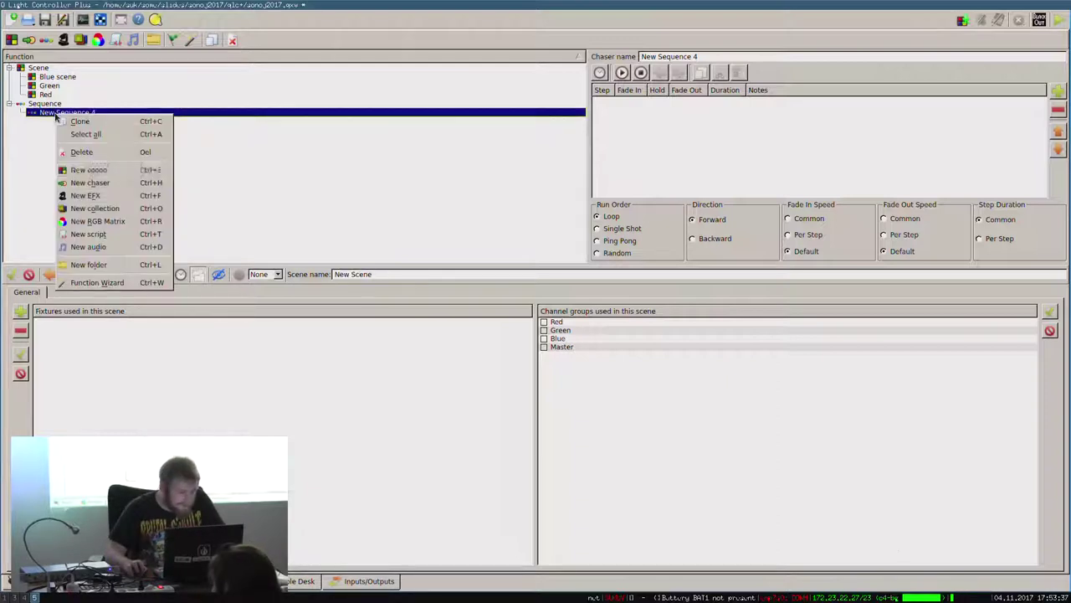
click(88, 148)
click(507, 288)
click(84, 583)
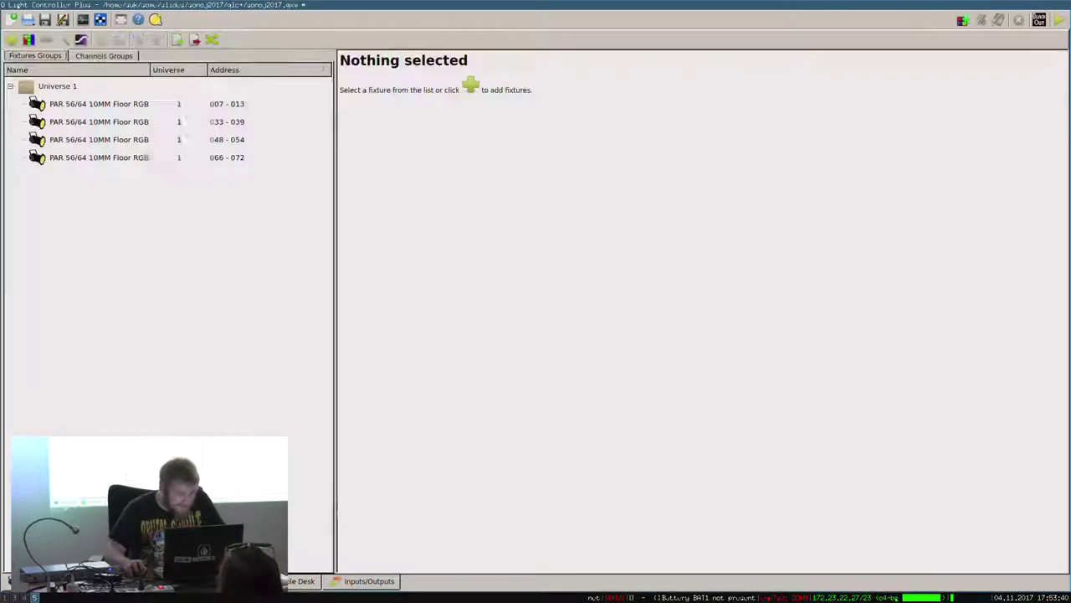
click(29, 40)
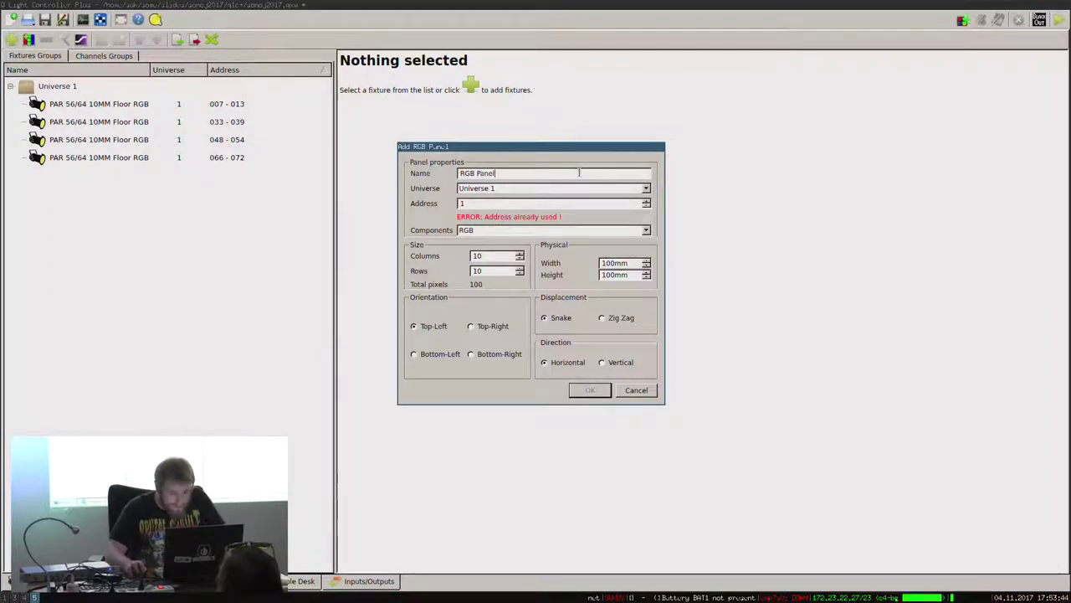
drag(577, 173, 431, 172)
click(514, 188)
click(514, 188)
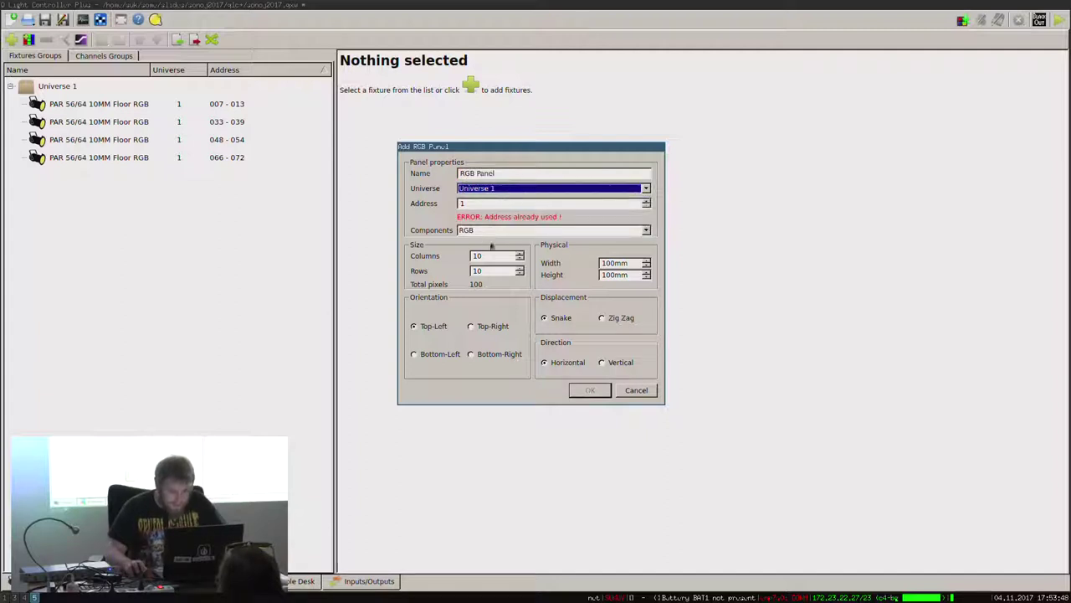
drag(491, 255, 401, 259)
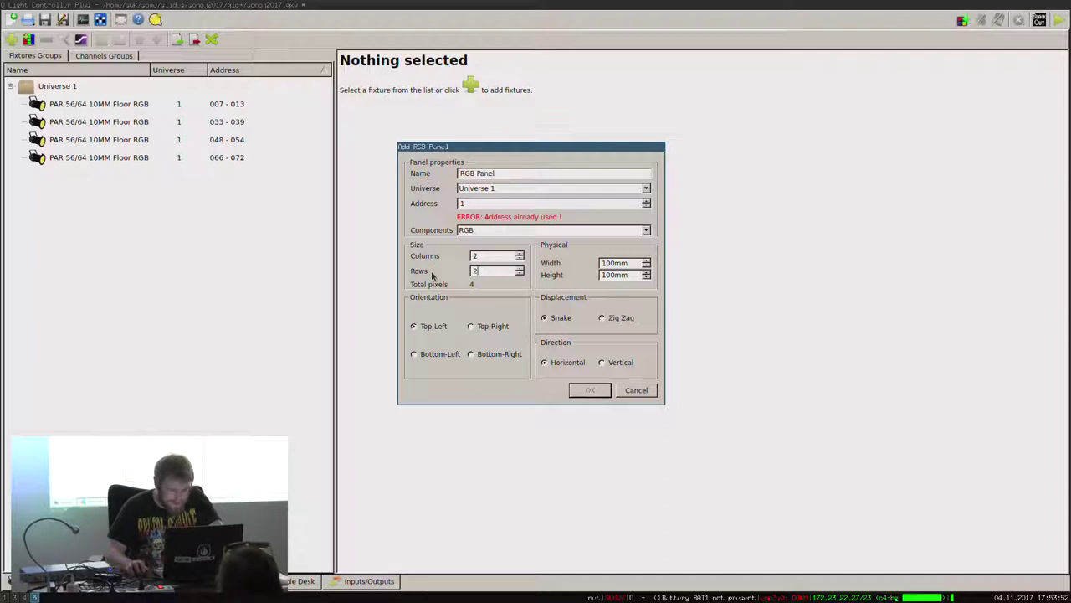
key(Tab)
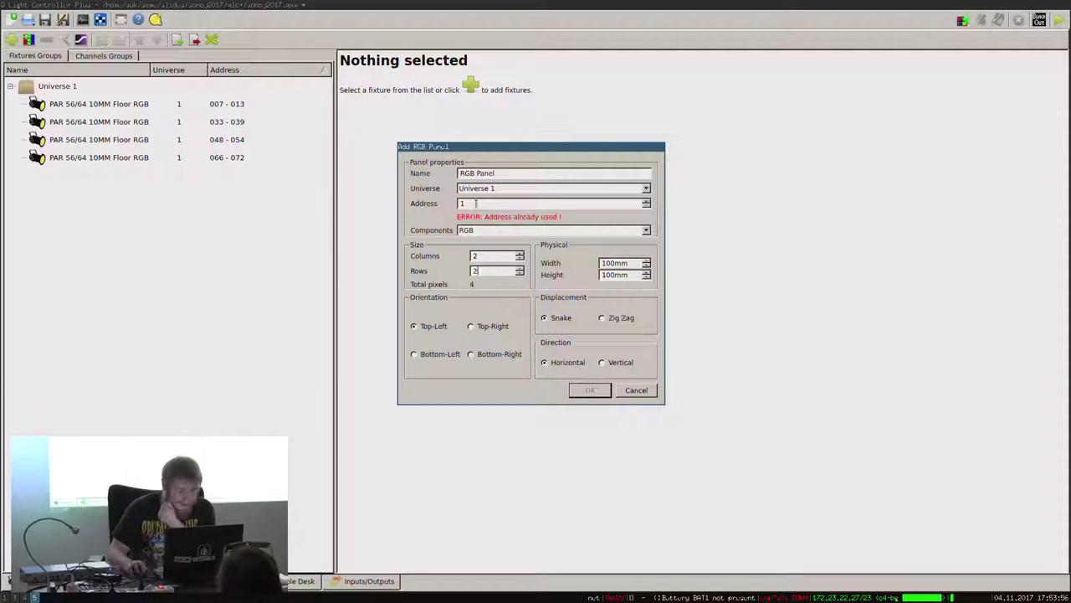
click(632, 391)
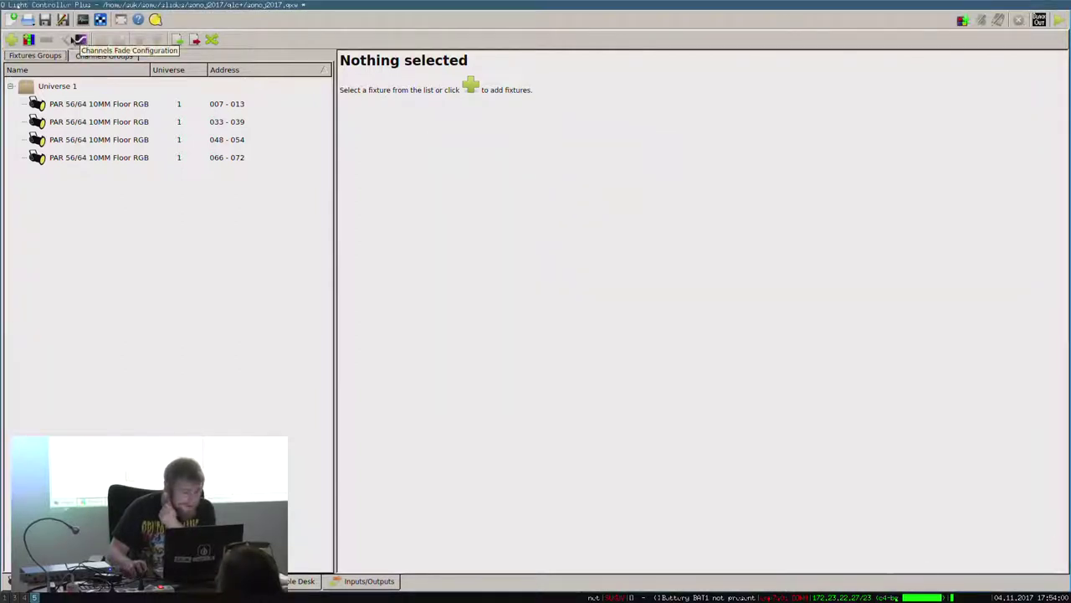
Check the channels groups and add a new RGB matrix to the functions list.
click(93, 56)
click(53, 56)
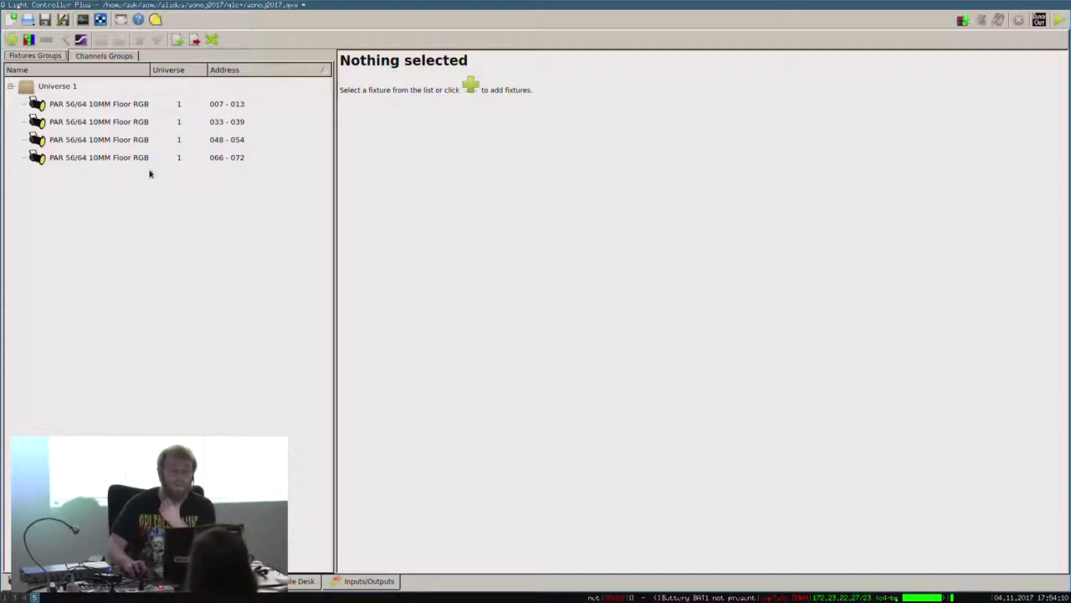
click(105, 592)
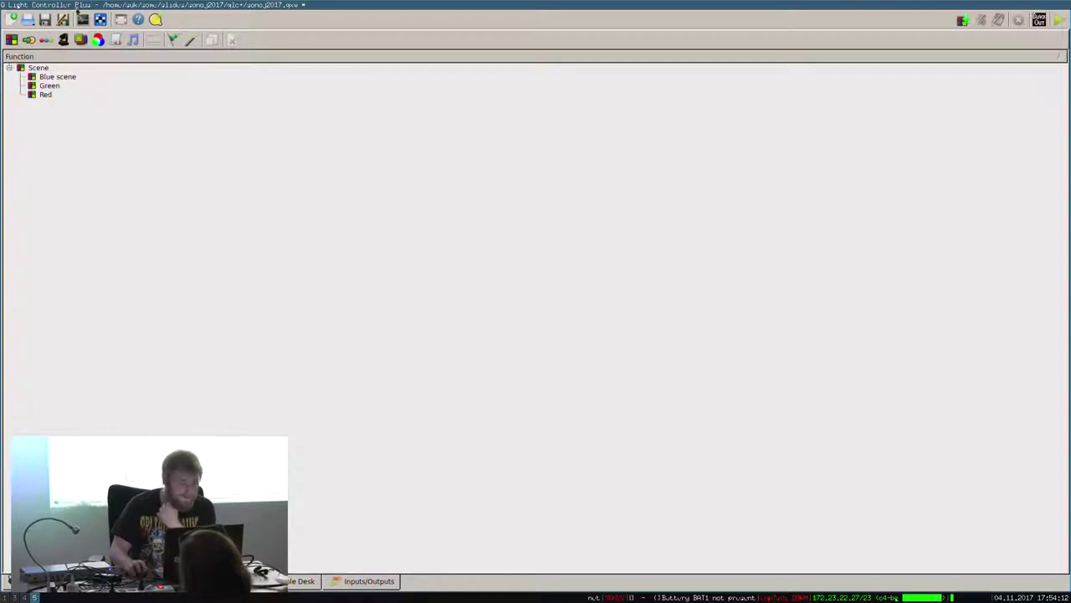
click(98, 39)
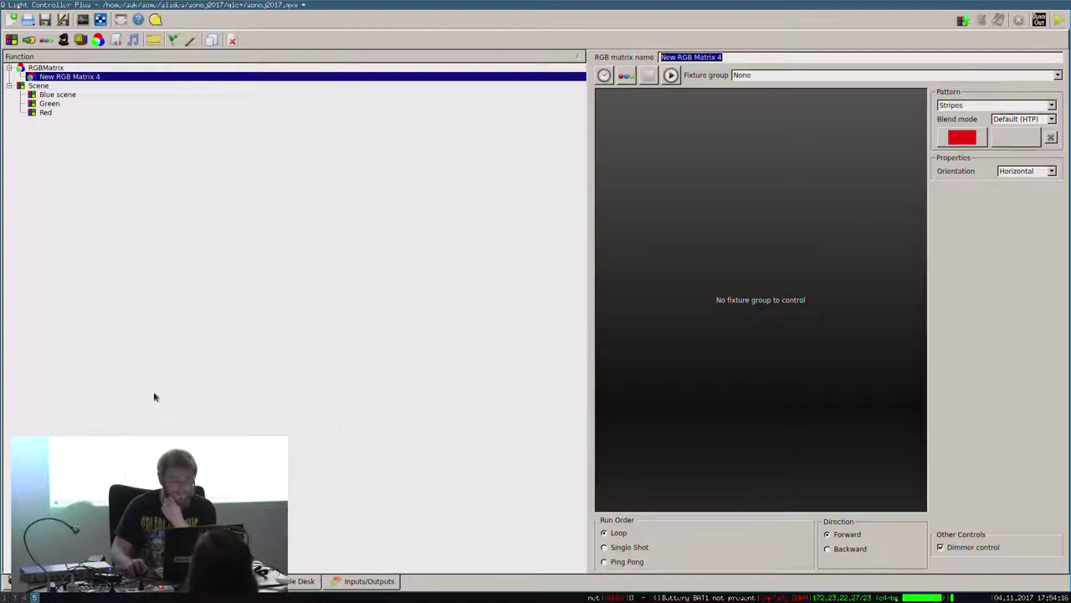
Return to the fixtures list and look for the options available for the PAR fixtures in Universe 1.
click(35, 580)
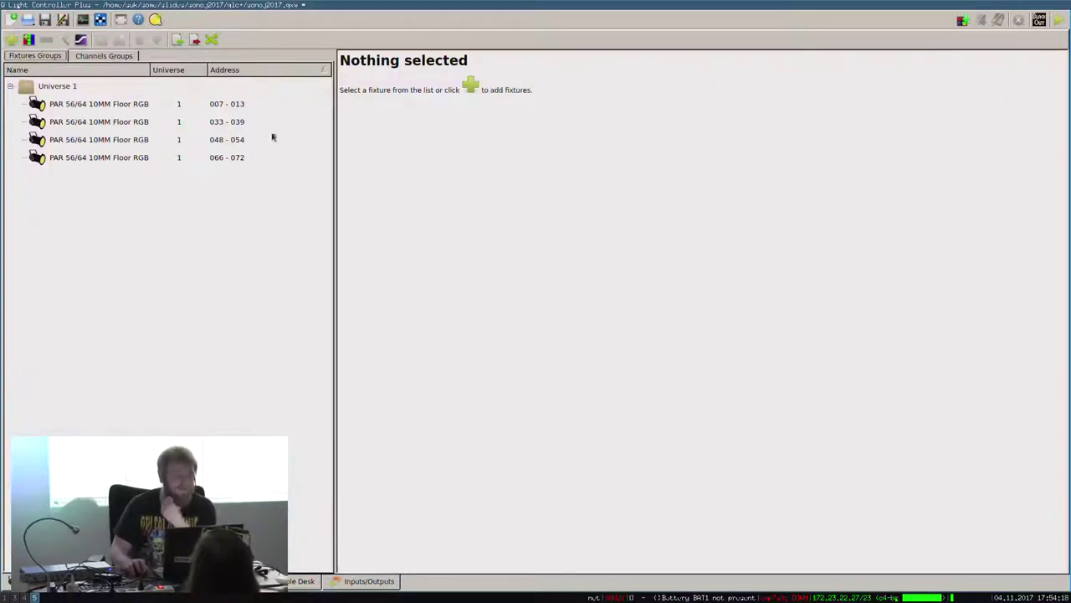
right_click(215, 188)
click(163, 203)
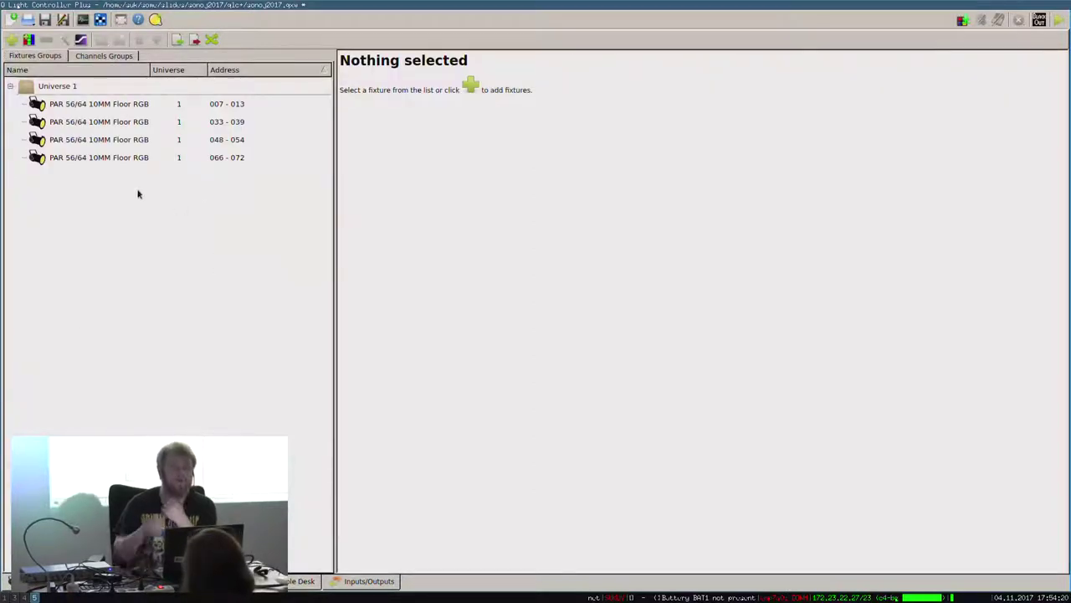